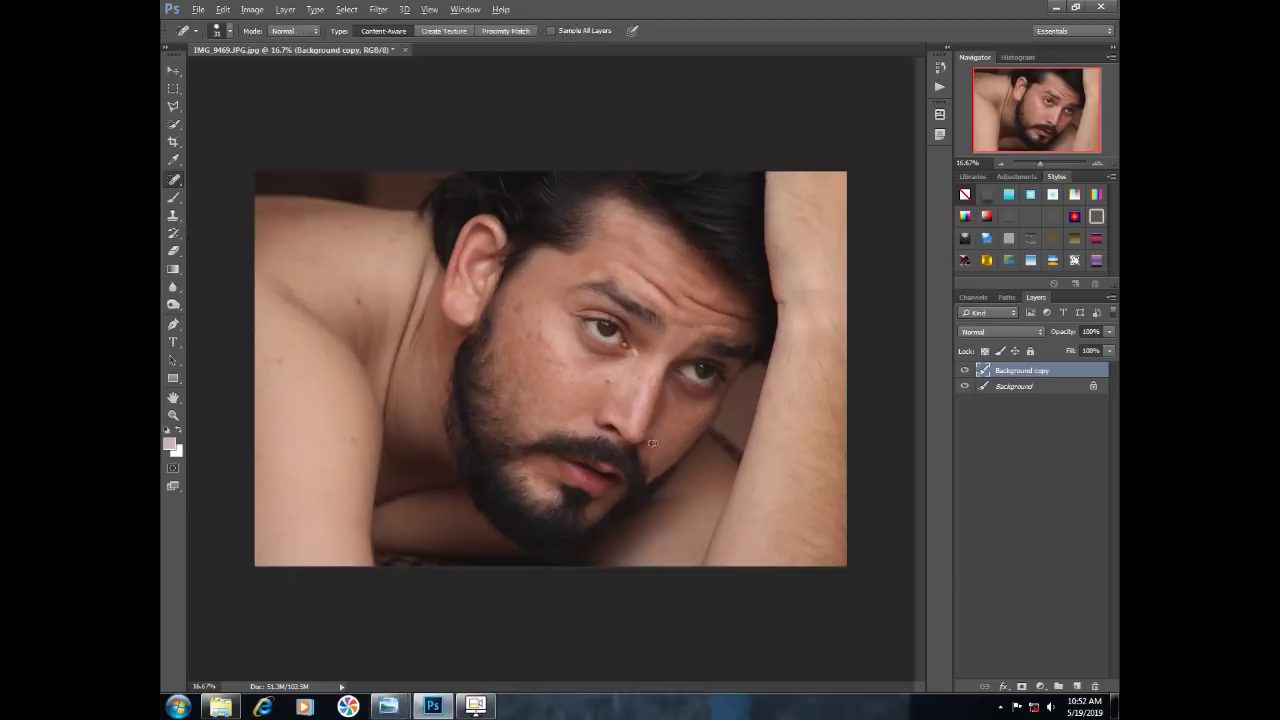
# Heal the small blemishes on the cheek and nose with the content-aware Spot Healing Brush
pyautogui.scroll(8, 661, 450)
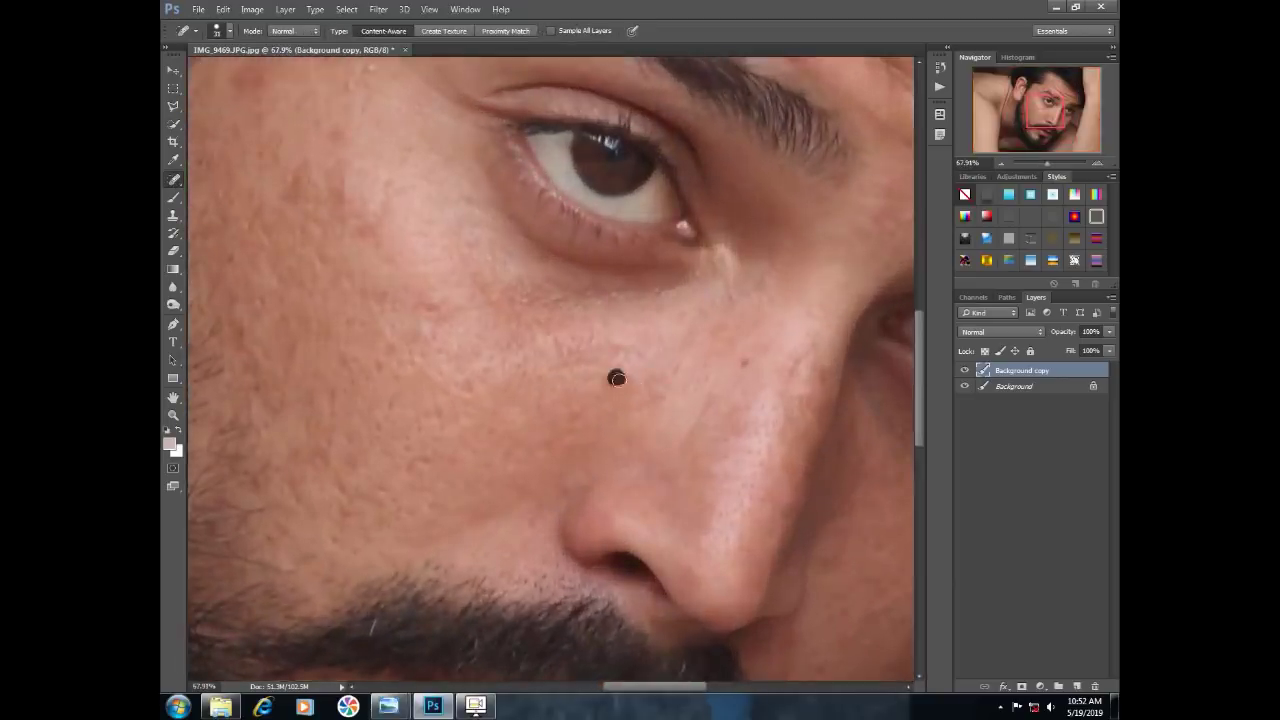
pyautogui.moveTo(620, 388); pyautogui.dragTo(756, 439)
pyautogui.click(496, 296)
pyautogui.click(376, 172)
pyautogui.click(563, 363)
pyautogui.moveTo(514, 676)
pyautogui.mouseDown()
pyautogui.moveTo(474, 371)
pyautogui.moveTo(379, 240)
pyautogui.mouseUp()
pyautogui.click(376, 444)
pyautogui.moveTo(588, 448); pyautogui.dragTo(526, 491)
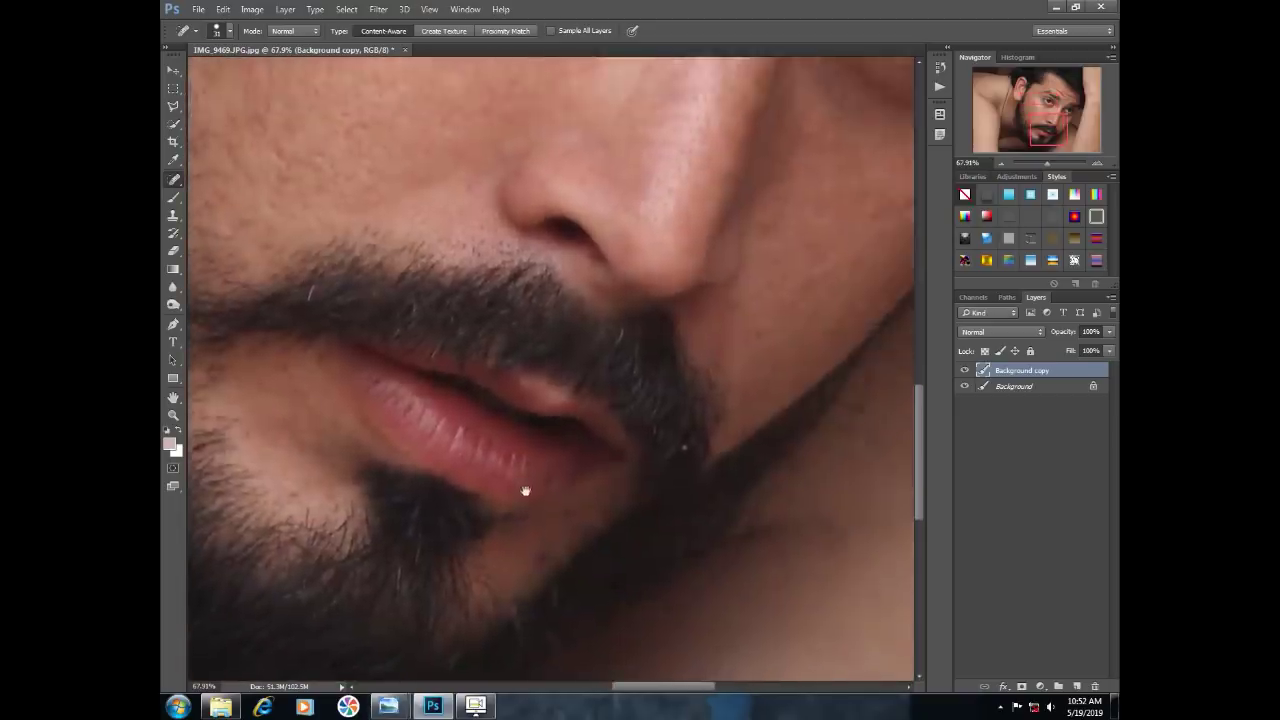
# Heal the remaining spots on the forehead and around the eyebrow with the Spot Healing Brush
pyautogui.moveTo(760, 120); pyautogui.dragTo(651, 708)
pyautogui.moveTo(508, 382); pyautogui.dragTo(494, 357)
pyautogui.scroll(2, 540, 373)
pyautogui.hscroll(-3, 540, 373)
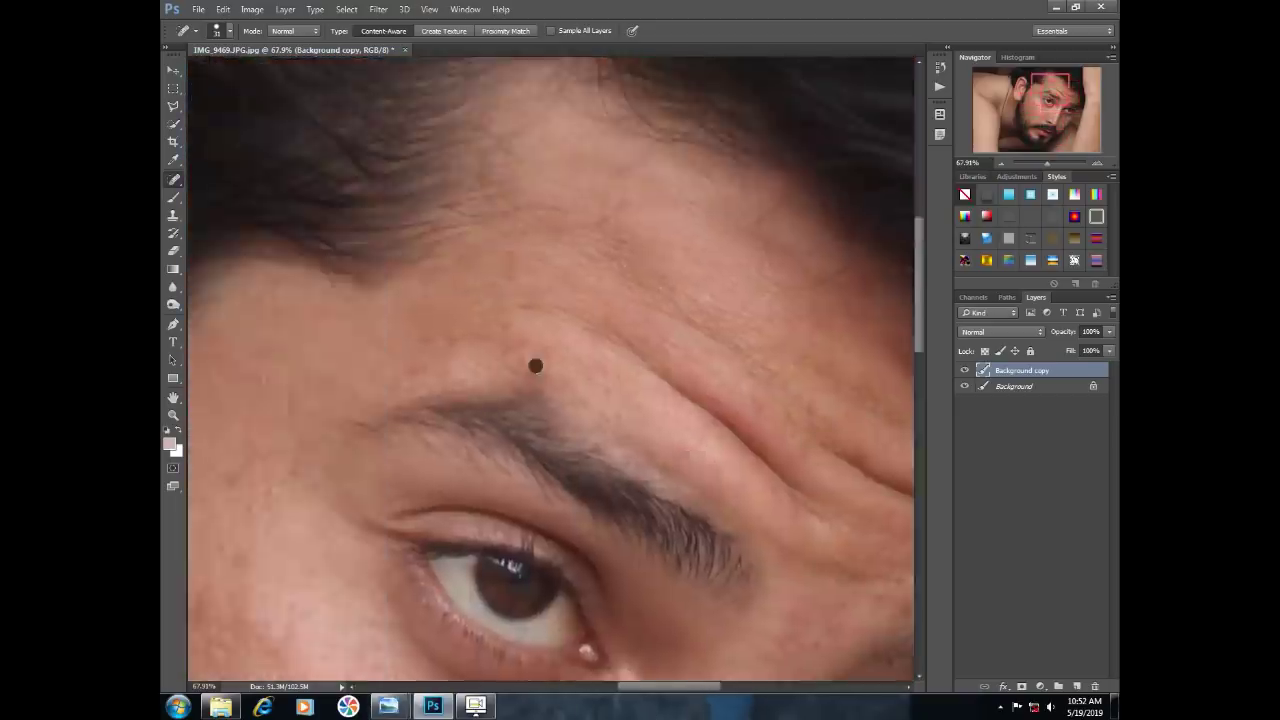
pyautogui.scroll(-2, 424, 343)
pyautogui.hscroll(3, 424, 343)
pyautogui.moveTo(688, 425); pyautogui.dragTo(653, 426)
pyautogui.scroll(-5, 740, 372)
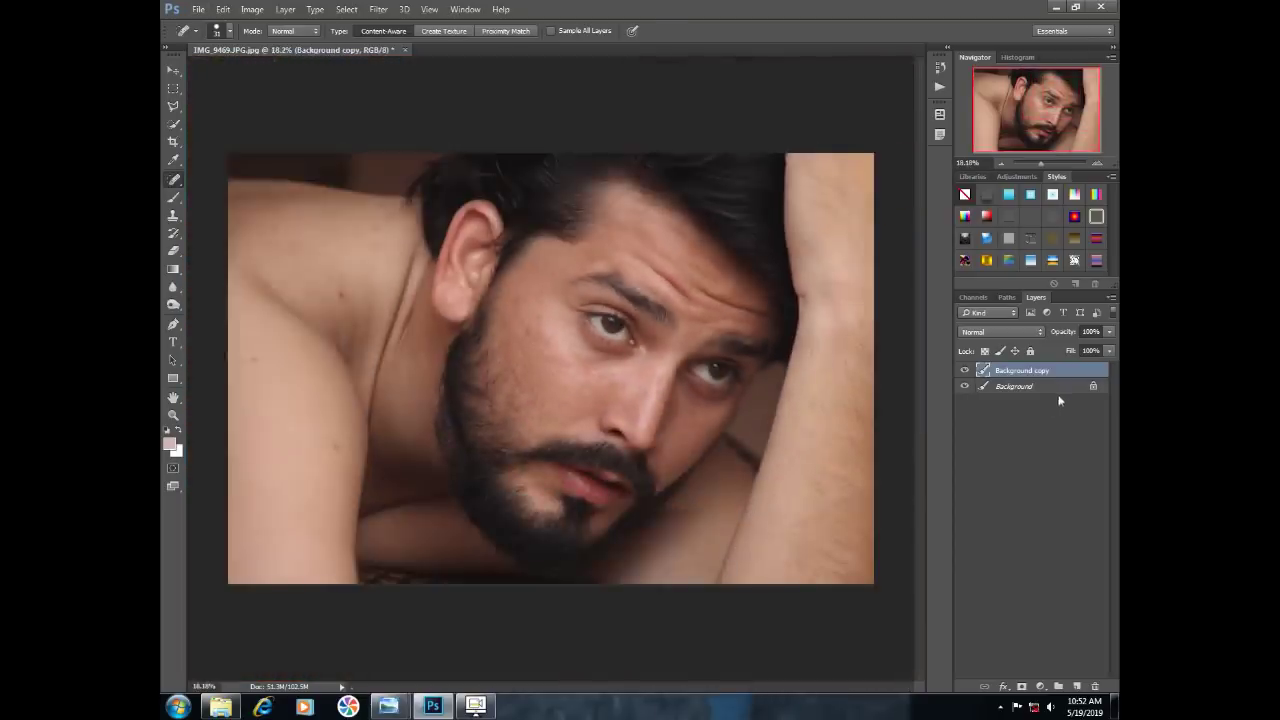
# Duplicate the retouched image layer and open the copy in the Liquify filter
pyautogui.click(965, 371)
pyautogui.press('Delete')
pyautogui.moveTo(1057, 381); pyautogui.dragTo(1078, 687)
pyautogui.click(382, 14)
pyautogui.click(396, 116)
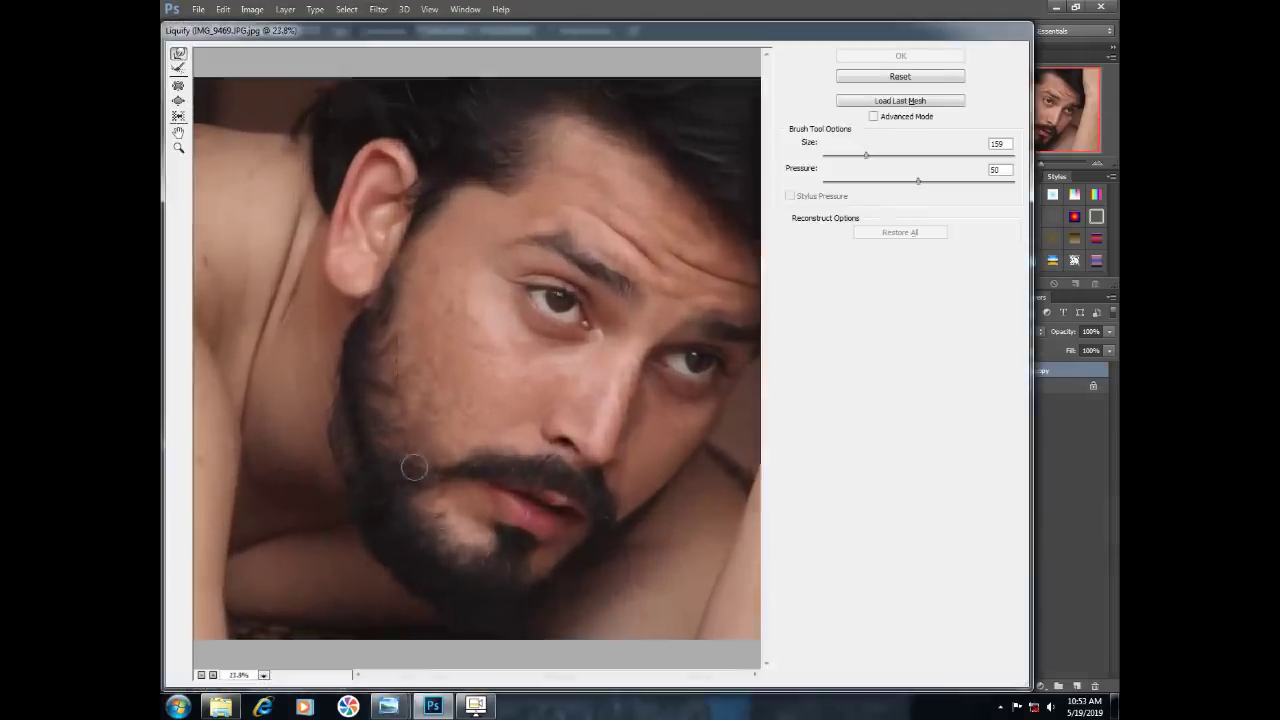
# Reshape the beard outline along the jaw and chin with the Forward Warp tool at brush size 539, and apply Liquify
pyautogui.scroll(2, 414, 467)
pyautogui.moveTo(466, 456); pyautogui.dragTo(511, 208)
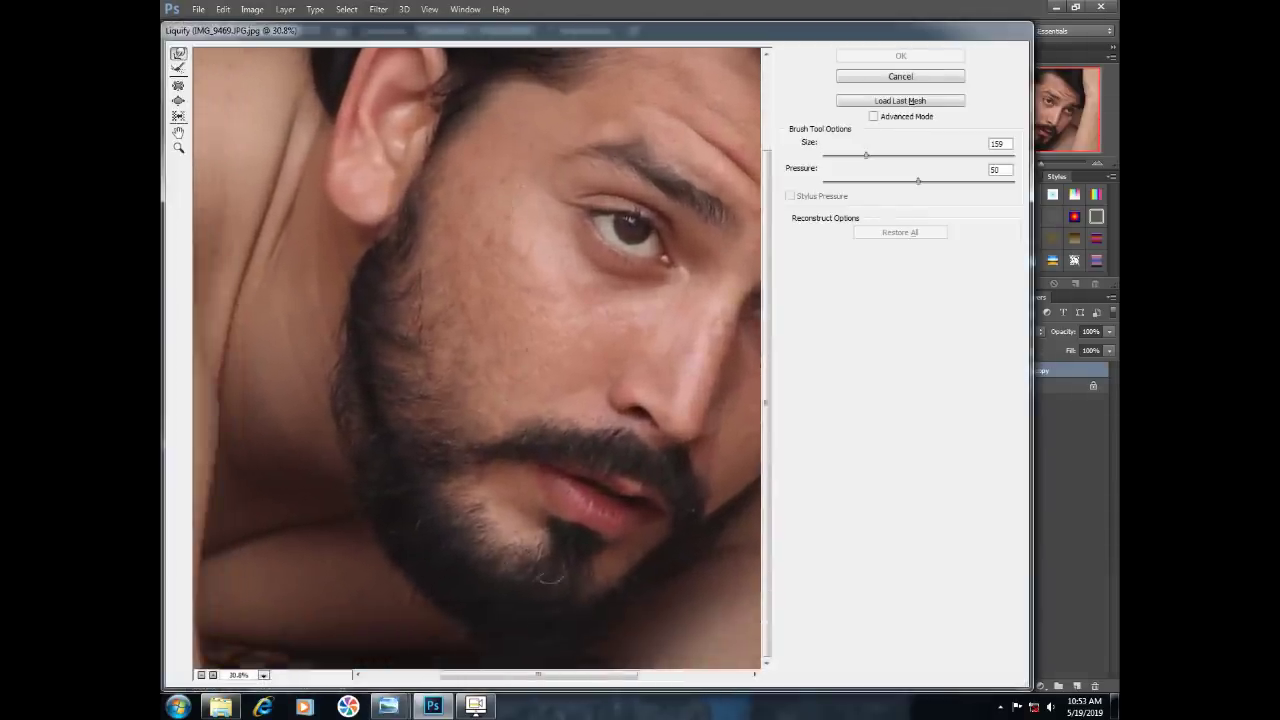
pyautogui.scroll(-2, 540, 560)
pyautogui.scroll(2, 523, 537)
pyautogui.moveTo(564, 601); pyautogui.dragTo(633, 617)
pyautogui.moveTo(503, 603); pyautogui.dragTo(475, 621)
pyautogui.press('[')
pyautogui.moveTo(266, 351)
pyautogui.mouseDown()
pyautogui.moveTo(301, 346)
pyautogui.moveTo(283, 313)
pyautogui.moveTo(301, 275)
pyautogui.mouseUp()
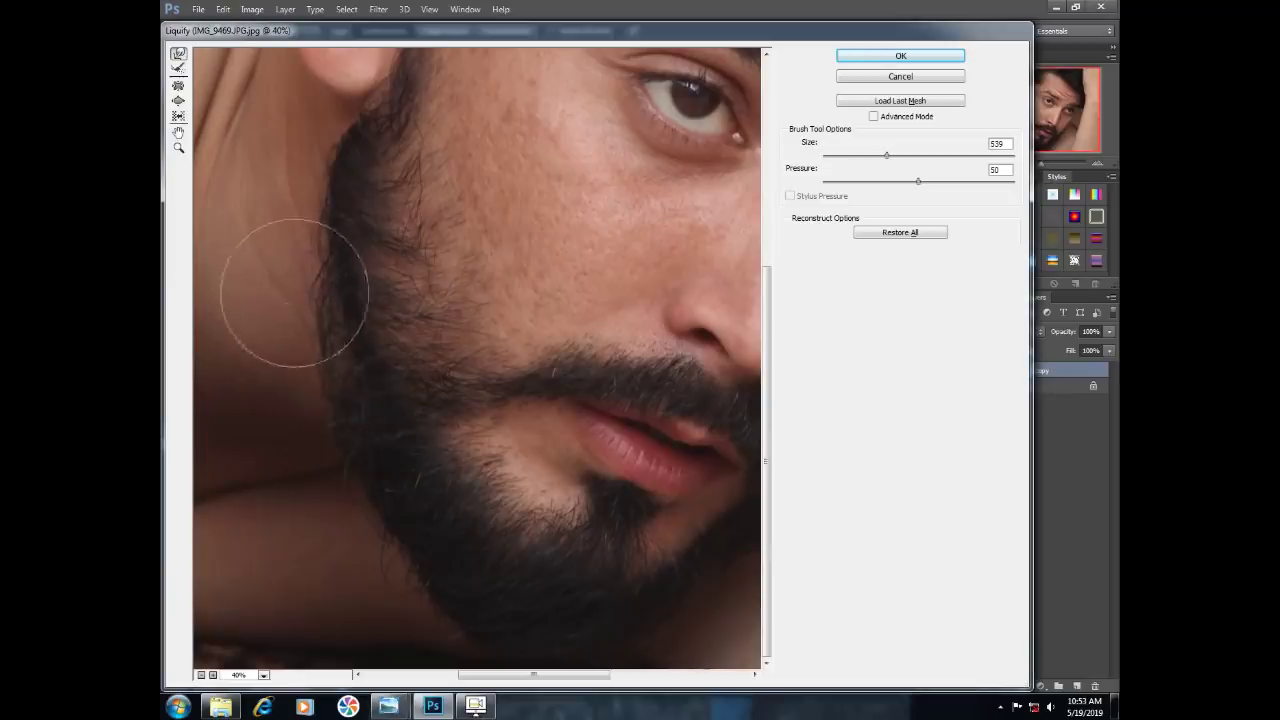
pyautogui.moveTo(432, 566); pyautogui.dragTo(414, 549)
pyautogui.moveTo(703, 612); pyautogui.dragTo(563, 612)
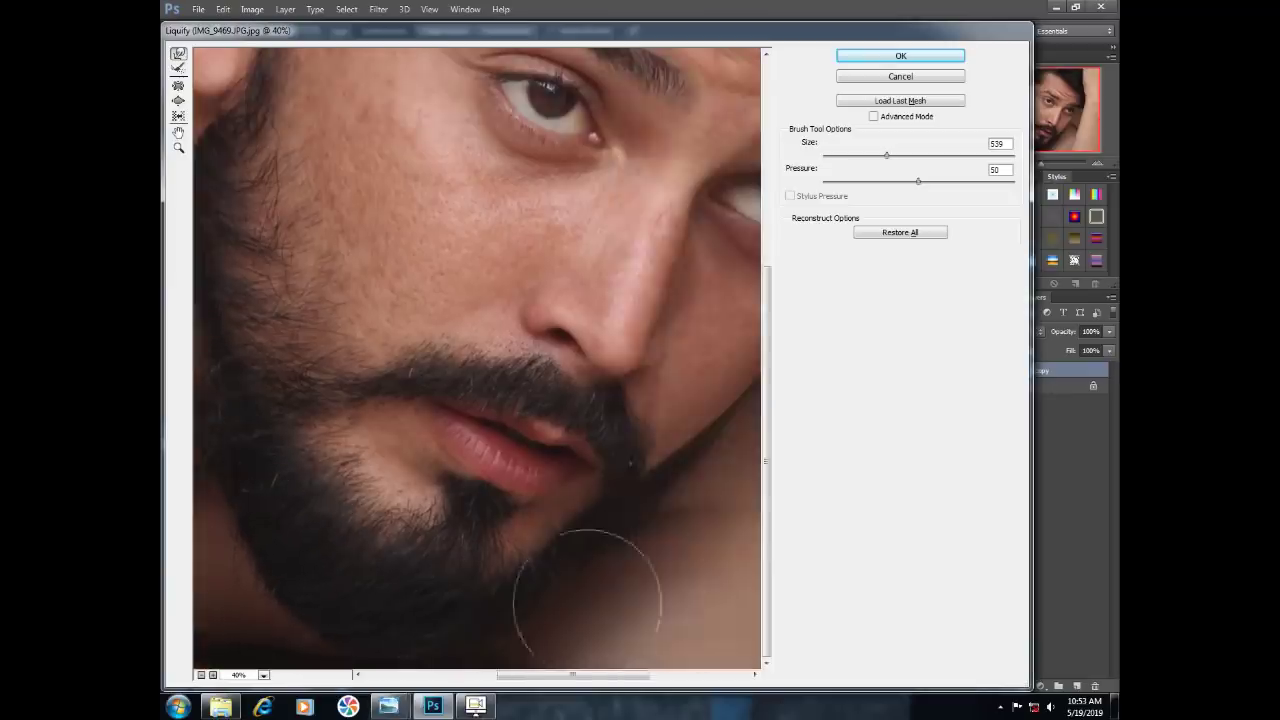
pyautogui.click(898, 55)
# Compare the reshaped copy with the original, and flatten both layers into a single background
pyautogui.click(965, 371)
pyautogui.click(965, 371)
pyautogui.click(1012, 390)
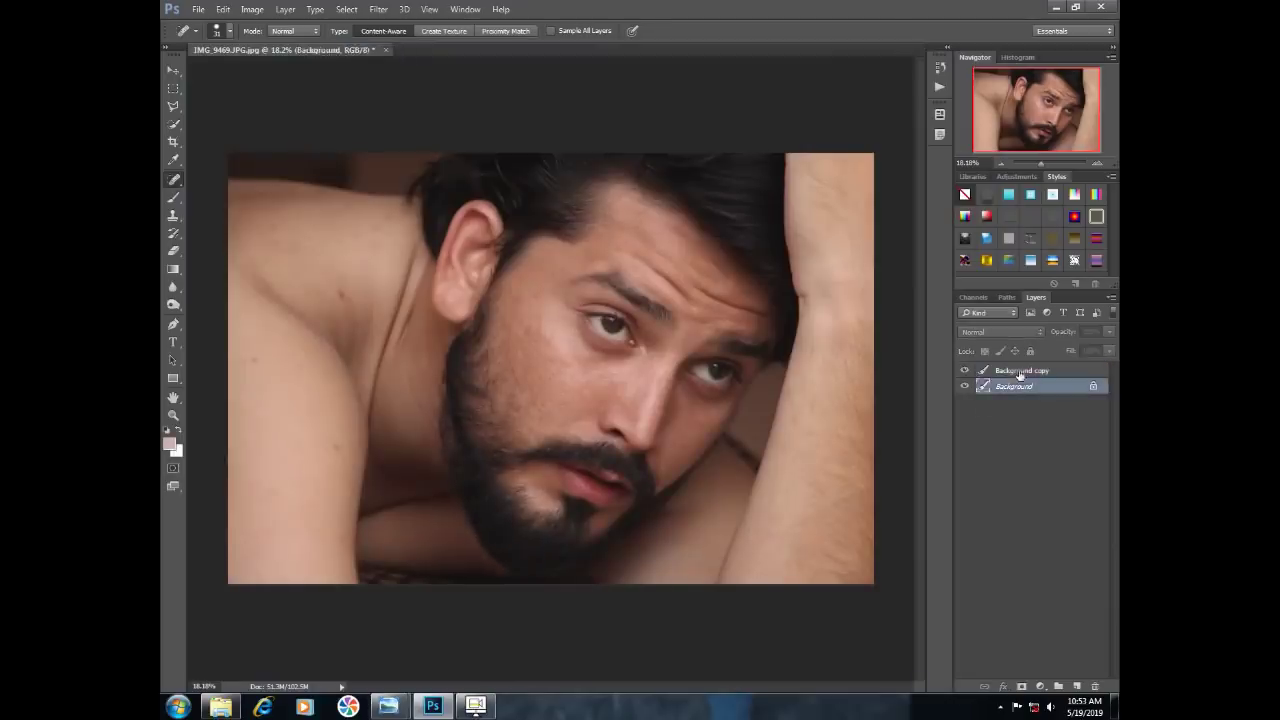
pyautogui.keyDown('shift'); pyautogui.click(1020, 376); pyautogui.keyUp('shift')
pyautogui.rightClick(1027, 376)
pyautogui.click(886, 477)
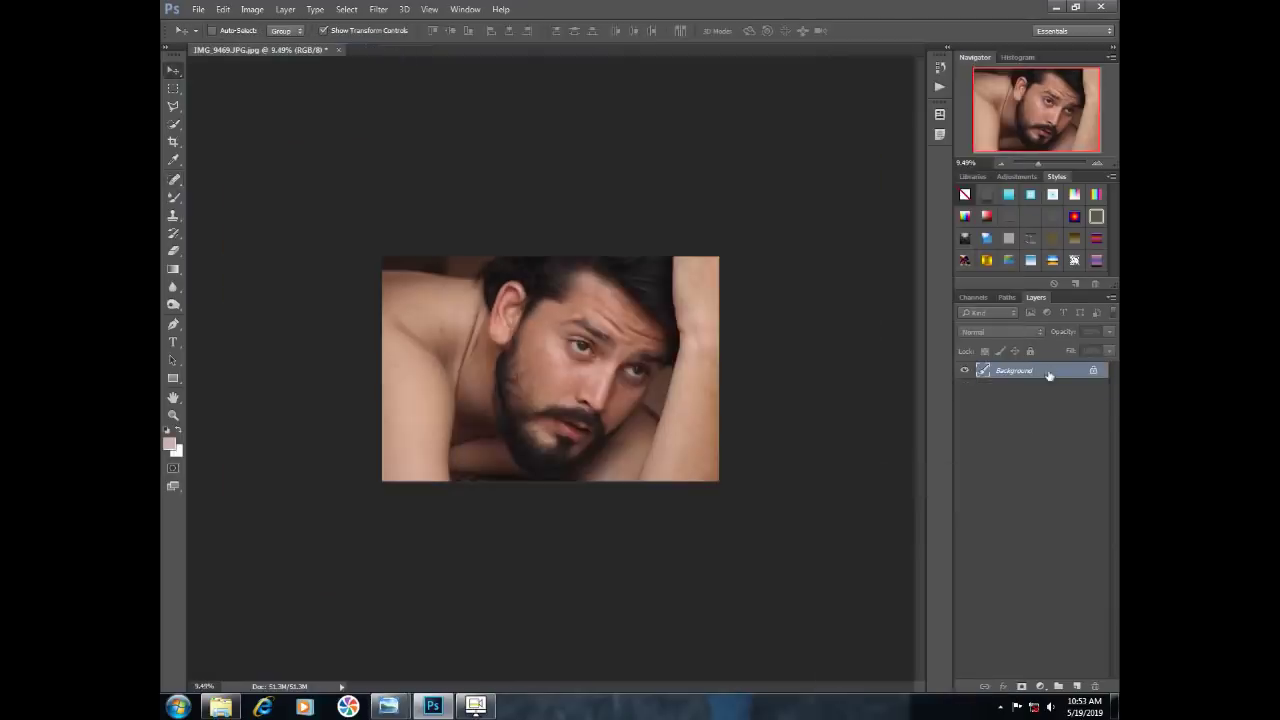
# Duplicate the background and apply the Camera Raw filter to the copy with Highlights -60 and Whites about +21
pyautogui.moveTo(1048, 374); pyautogui.dragTo(1076, 686)
pyautogui.click(378, 9)
pyautogui.click(395, 94)
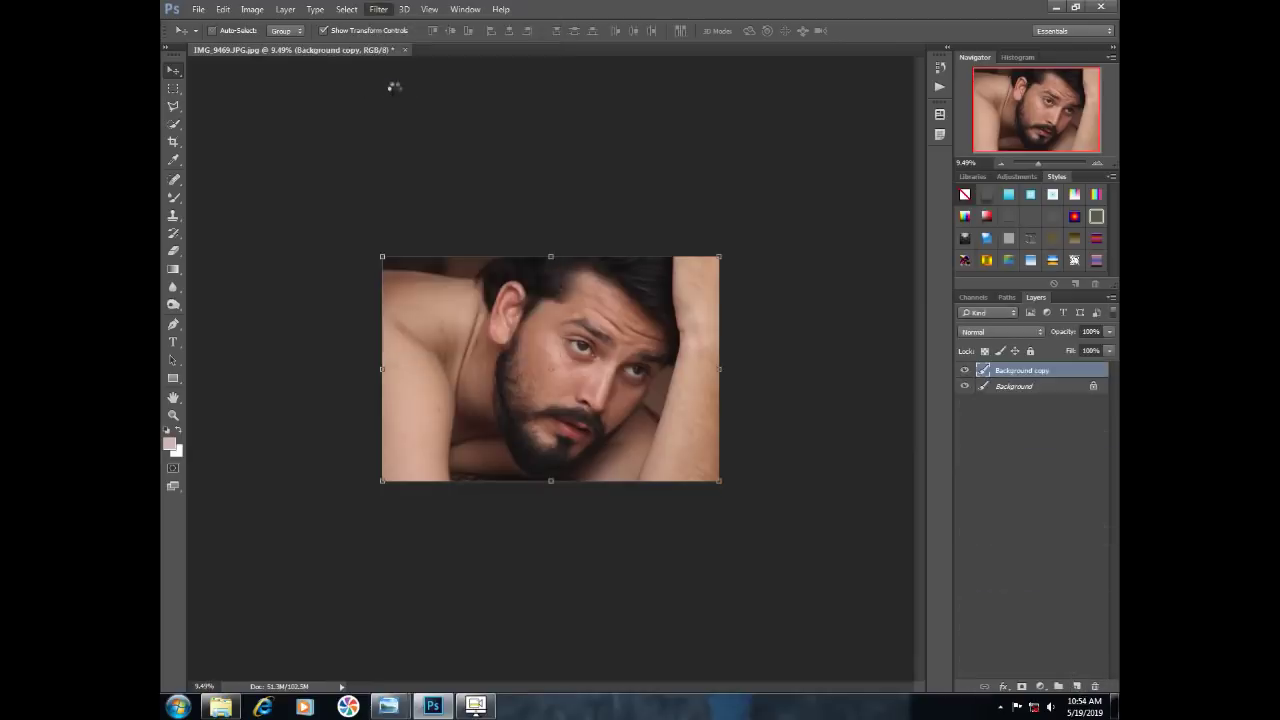
pyautogui.scroll(5, 553, 283)
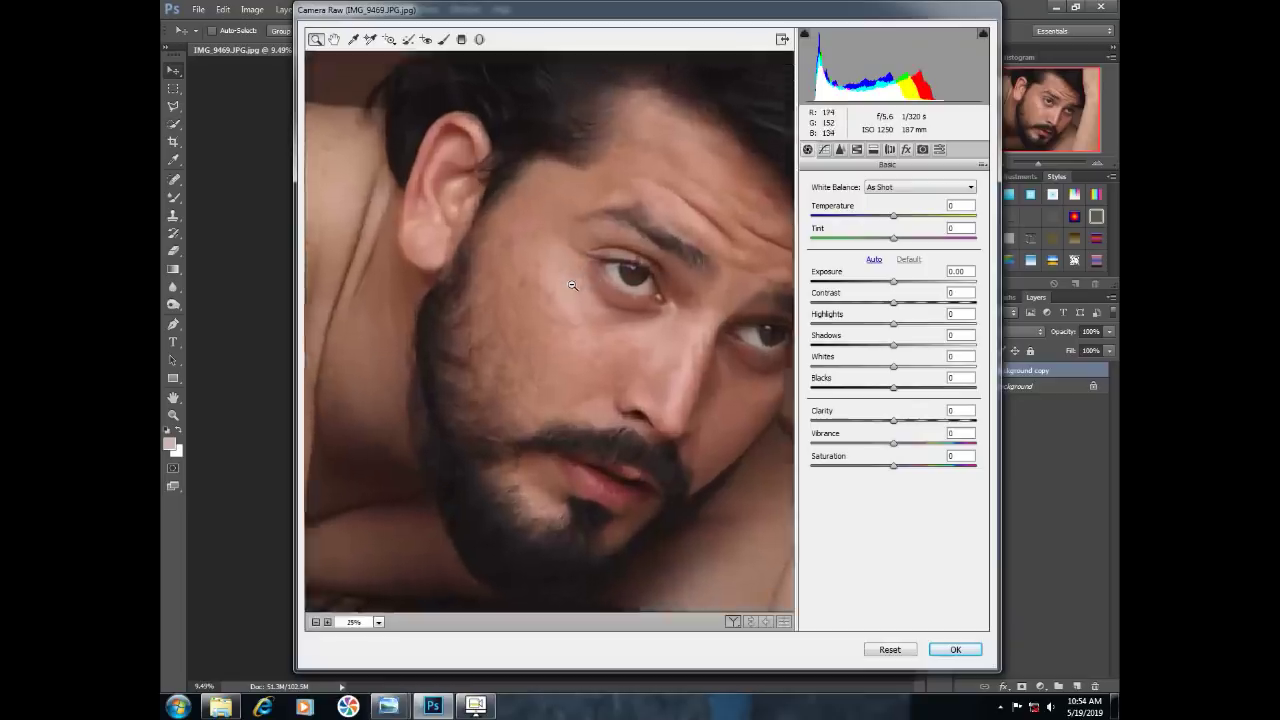
pyautogui.moveTo(887, 325); pyautogui.dragTo(845, 328)
pyautogui.moveTo(634, 374); pyautogui.dragTo(664, 338)
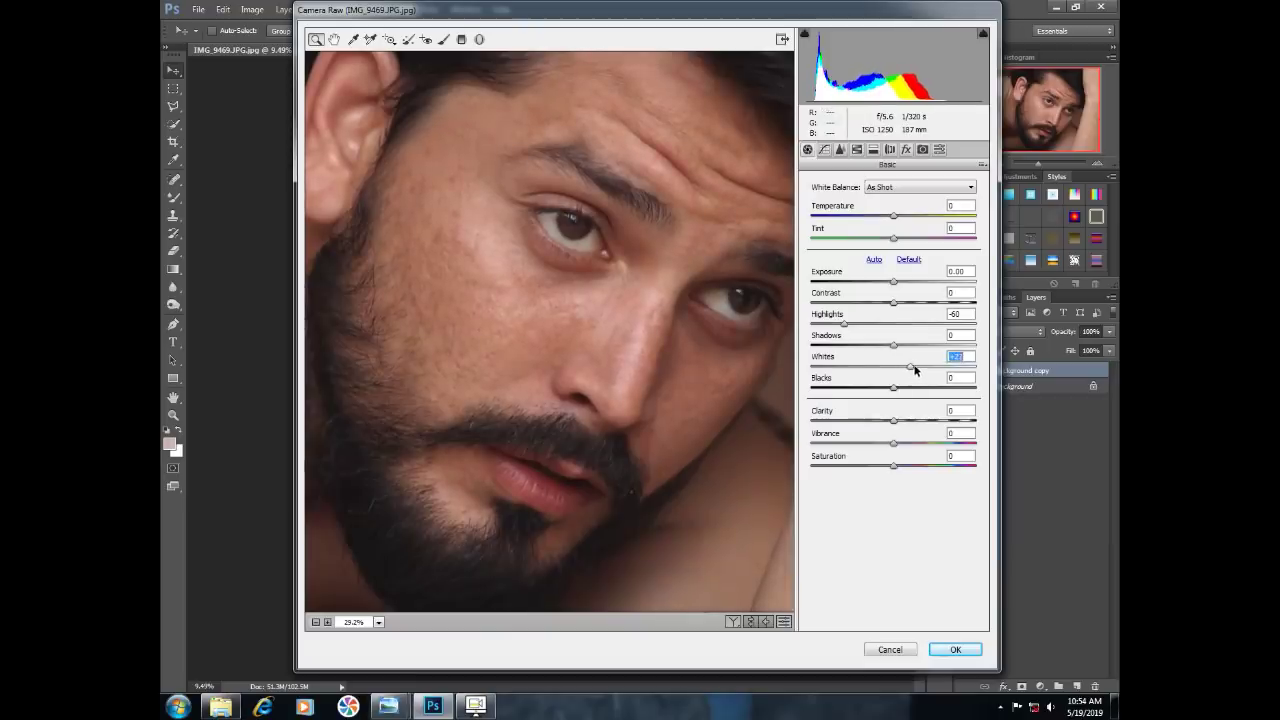
pyautogui.click(956, 650)
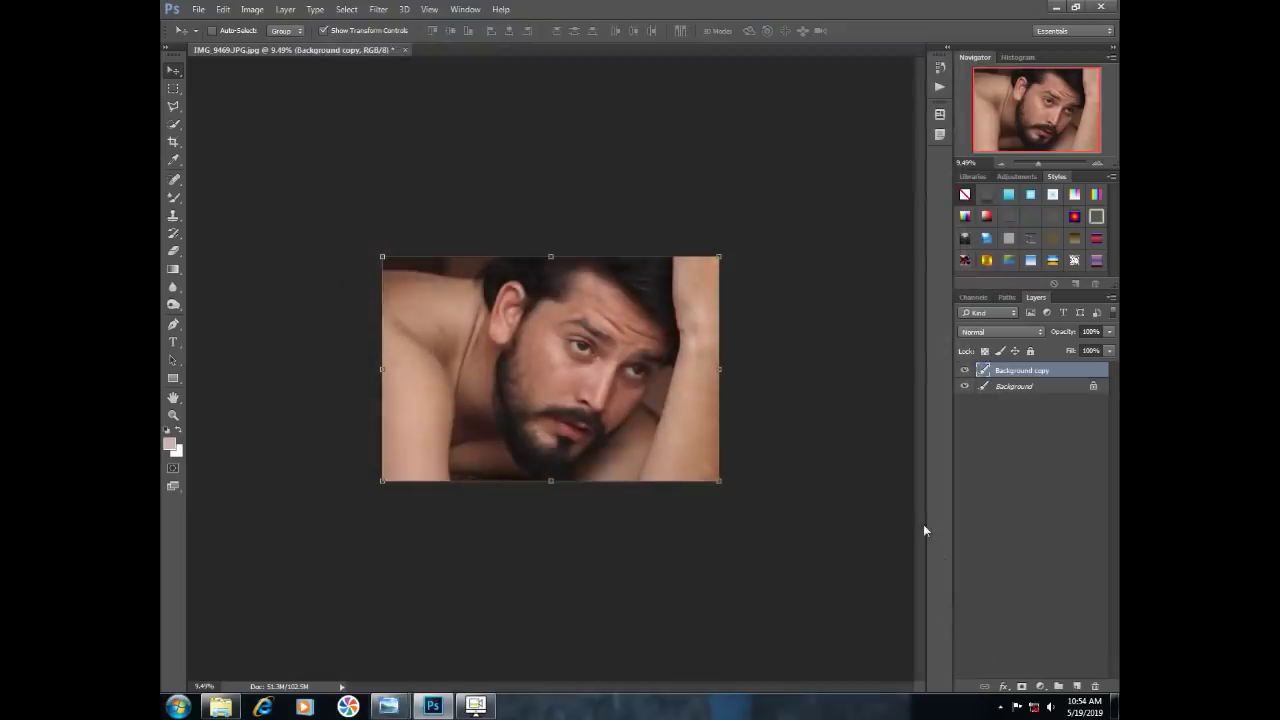
# Flatten the filtered copy with the background and duplicate the resulting layer
pyautogui.keyDown('shift'); pyautogui.click(1000, 386); pyautogui.keyUp('shift')
pyautogui.rightClick(1001, 373)
pyautogui.click(858, 490)
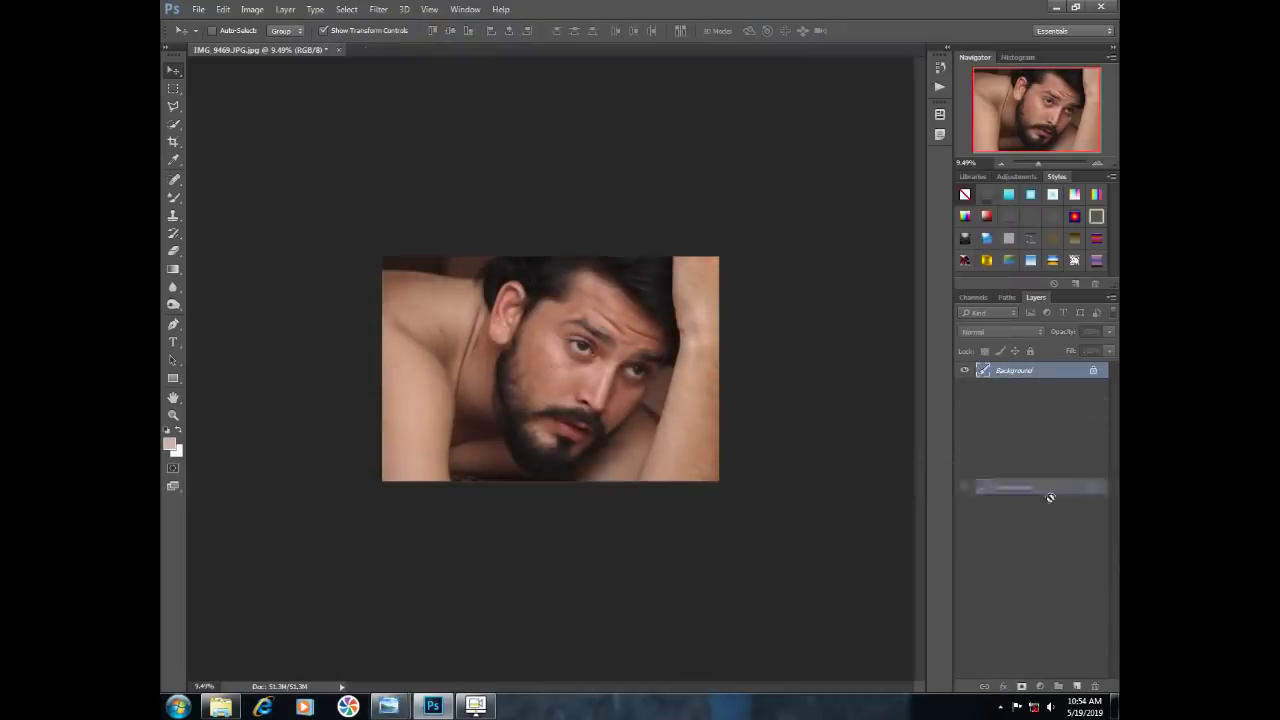
pyautogui.moveTo(1079, 686); pyautogui.dragTo(1078, 686)
# Smooth the skin along the nose bridge with the Mixer Brush, adjusting the brush size to fit the highlight
pyautogui.click(173, 198)
pyautogui.scroll(14, 634, 349)
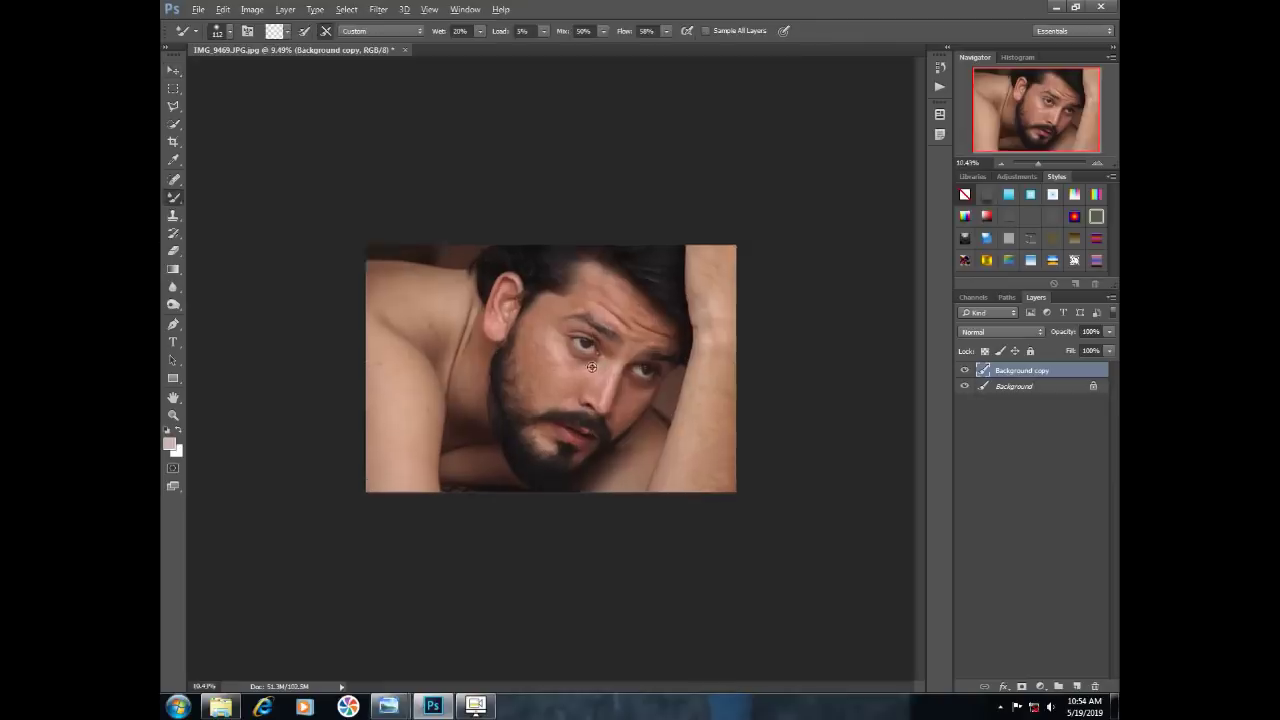
pyautogui.scroll(12, 666, 415)
pyautogui.scroll(-2, 691, 420)
pyautogui.moveTo(637, 491); pyautogui.dragTo(660, 498)
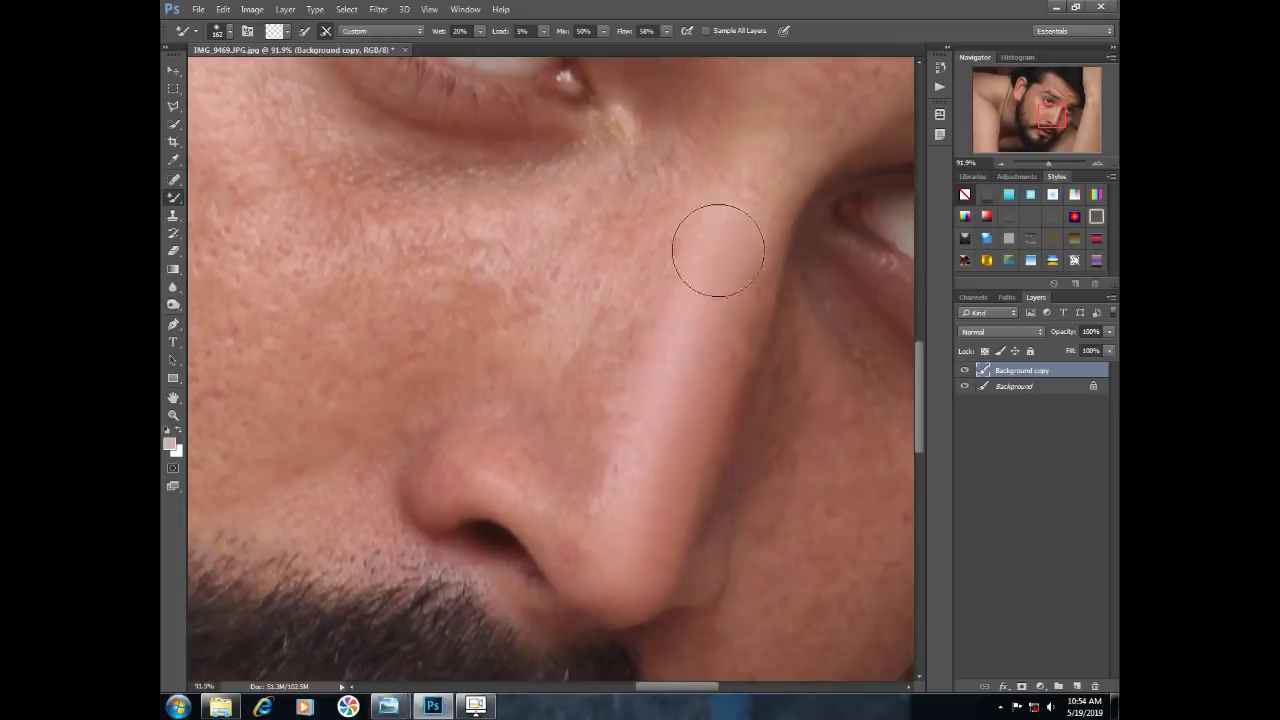
pyautogui.keyDown('alt'); pyautogui.rightClick(595, 374); pyautogui.keyUp('alt')
pyautogui.moveTo(634, 298)
pyautogui.mouseDown()
pyautogui.moveTo(577, 429)
pyautogui.moveTo(592, 445)
pyautogui.moveTo(638, 264)
pyautogui.mouseUp()
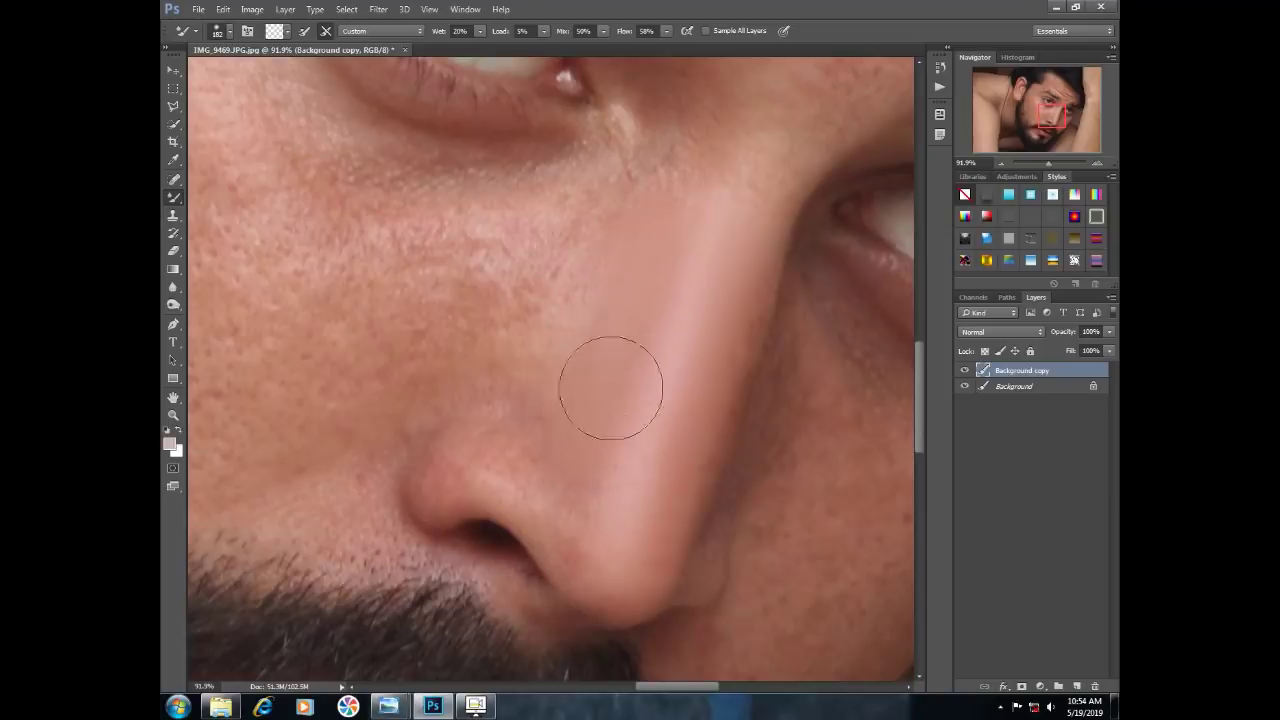
pyautogui.keyDown('alt'); pyautogui.rightClick(708, 437); pyautogui.keyUp('alt')
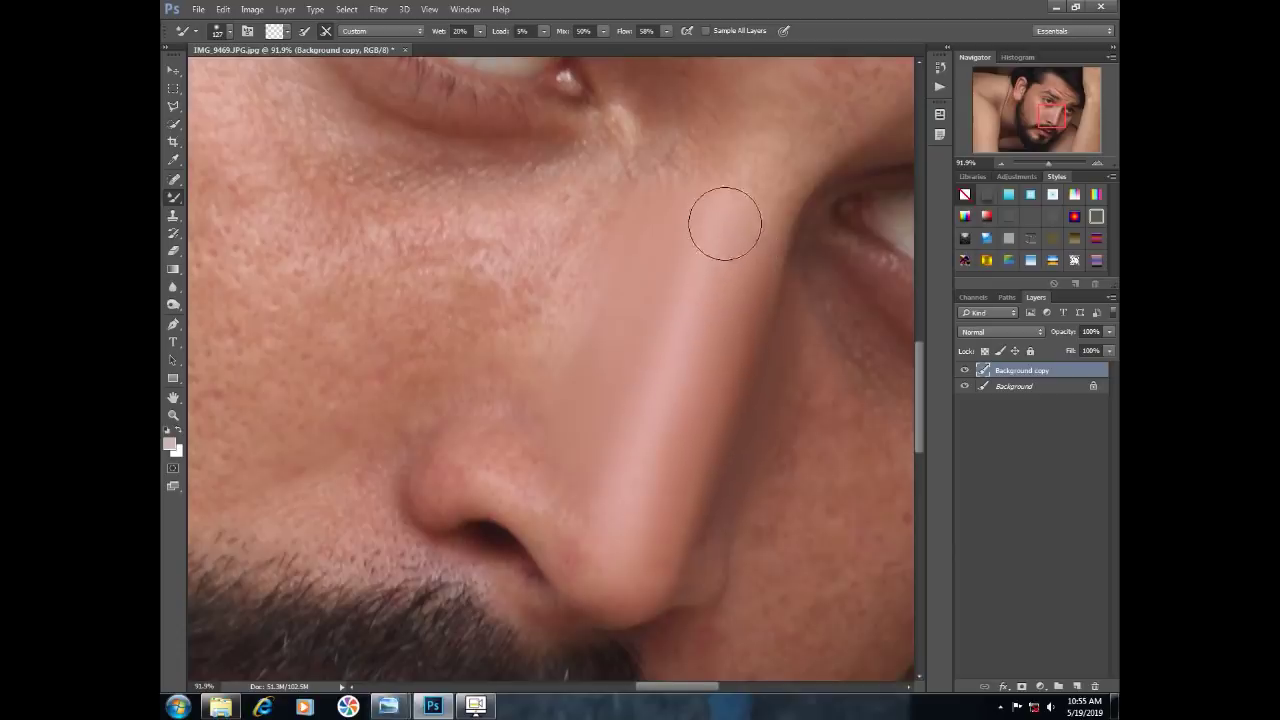
# Blend the skin on the side of the nose, around the nostril and up toward the inner eye corner
pyautogui.hscroll(-3, 610, 498)
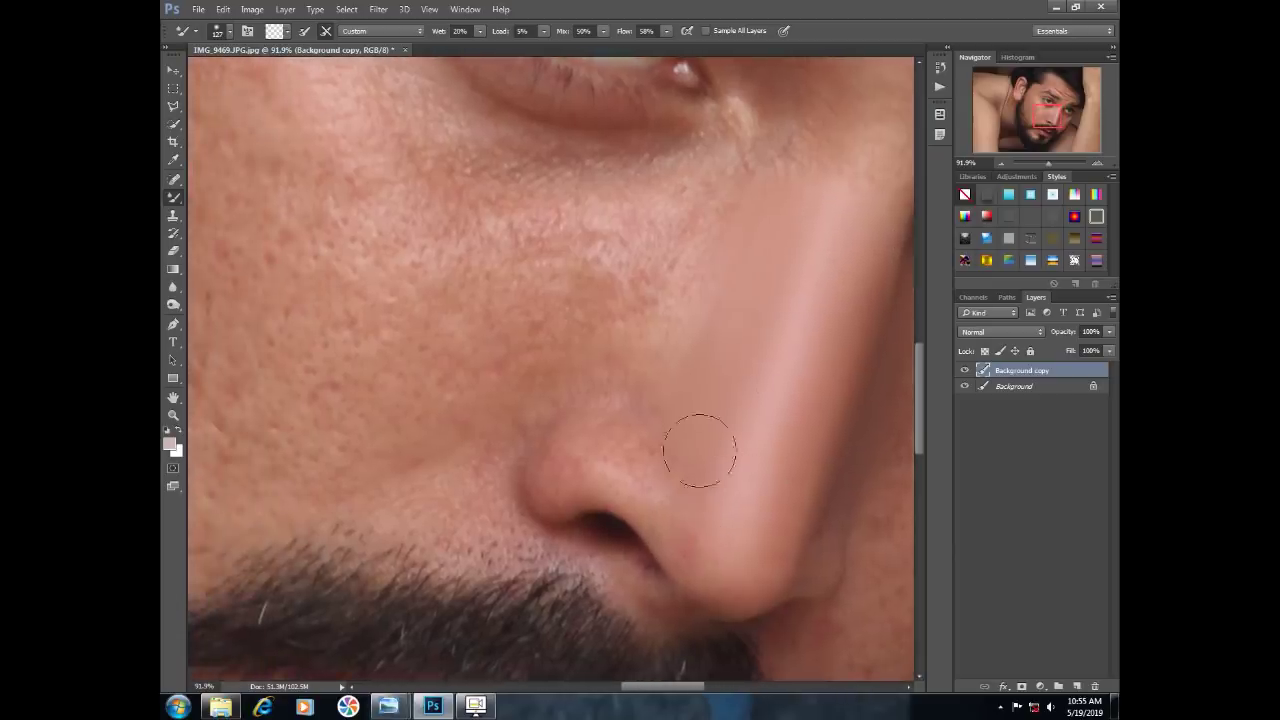
pyautogui.hscroll(-2, 697, 480)
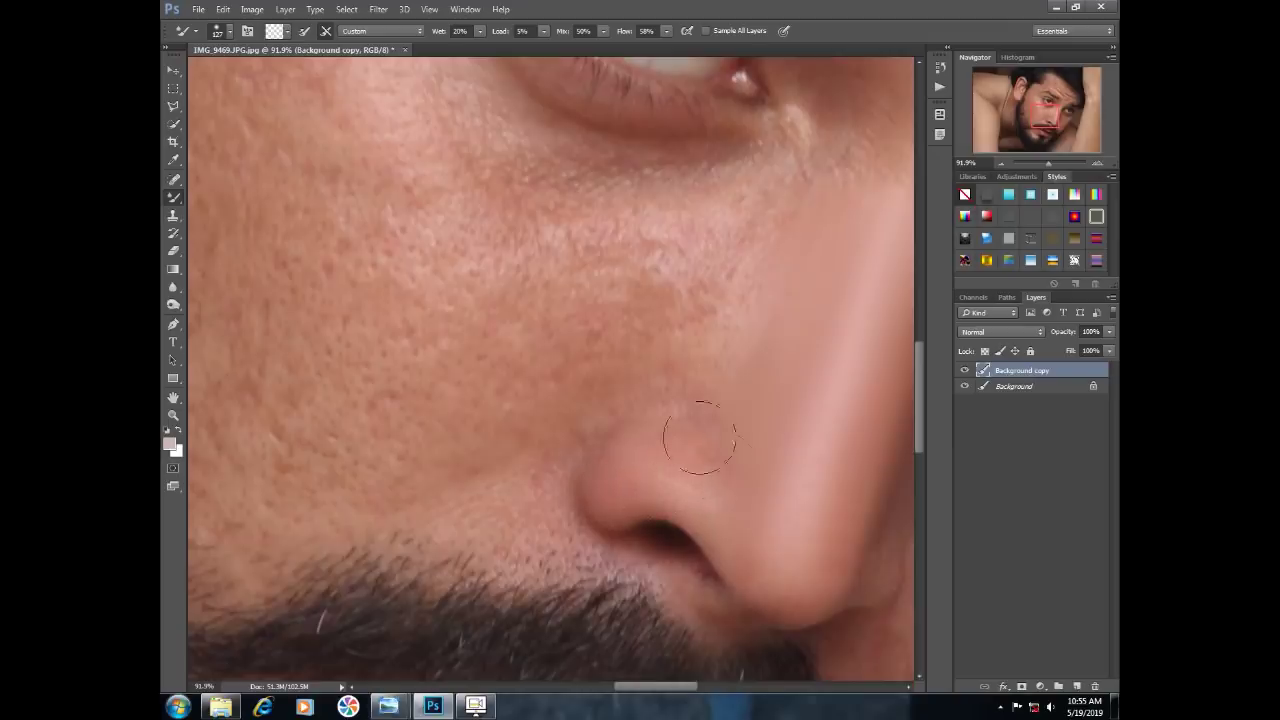
pyautogui.moveTo(672, 432); pyautogui.dragTo(707, 530)
pyautogui.press(']')
pyautogui.moveTo(815, 340); pyautogui.dragTo(645, 472)
pyautogui.moveTo(645, 536); pyautogui.dragTo(737, 420)
pyautogui.press(']')
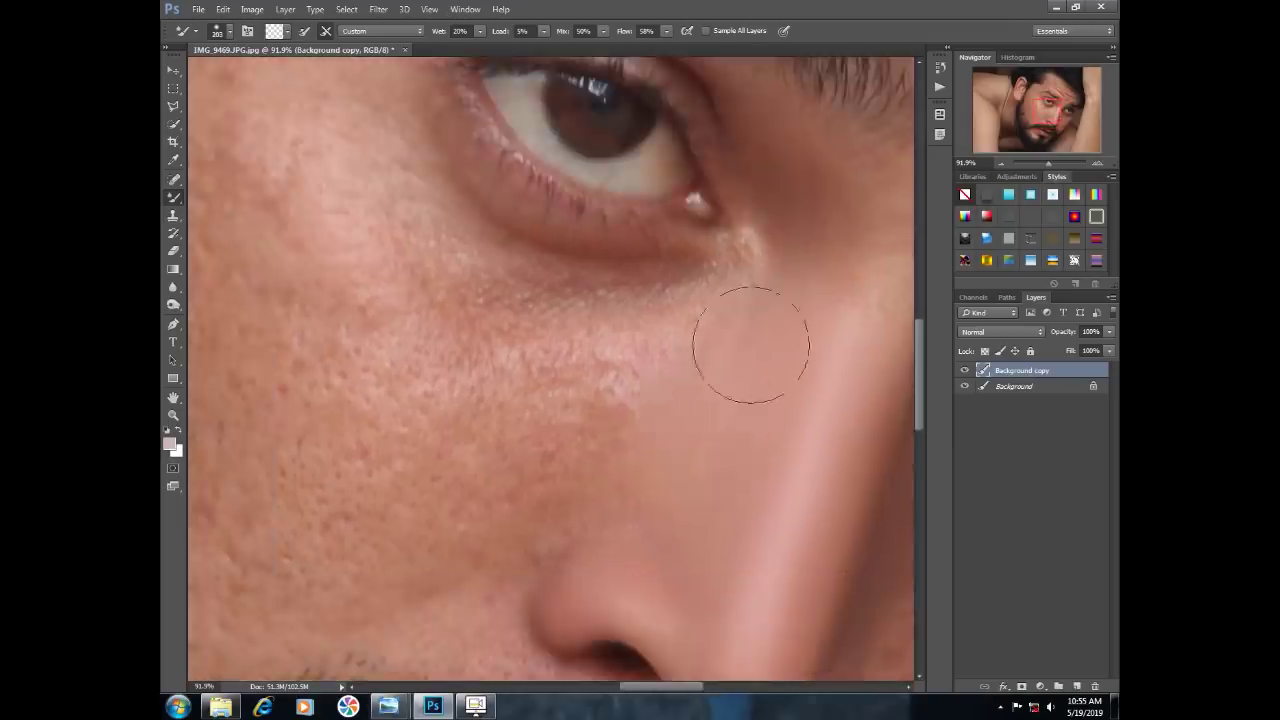
# Smooth the outer cheek beside the beard with a larger Mixer Brush
pyautogui.scroll(-8, 772, 322)
pyautogui.scroll(7, 500, 446)
pyautogui.moveTo(462, 455); pyautogui.dragTo(526, 490)
pyautogui.keyDown('alt'); pyautogui.rightClick(526, 478); pyautogui.keyUp('alt')
pyautogui.moveTo(530, 610); pyautogui.dragTo(479, 221)
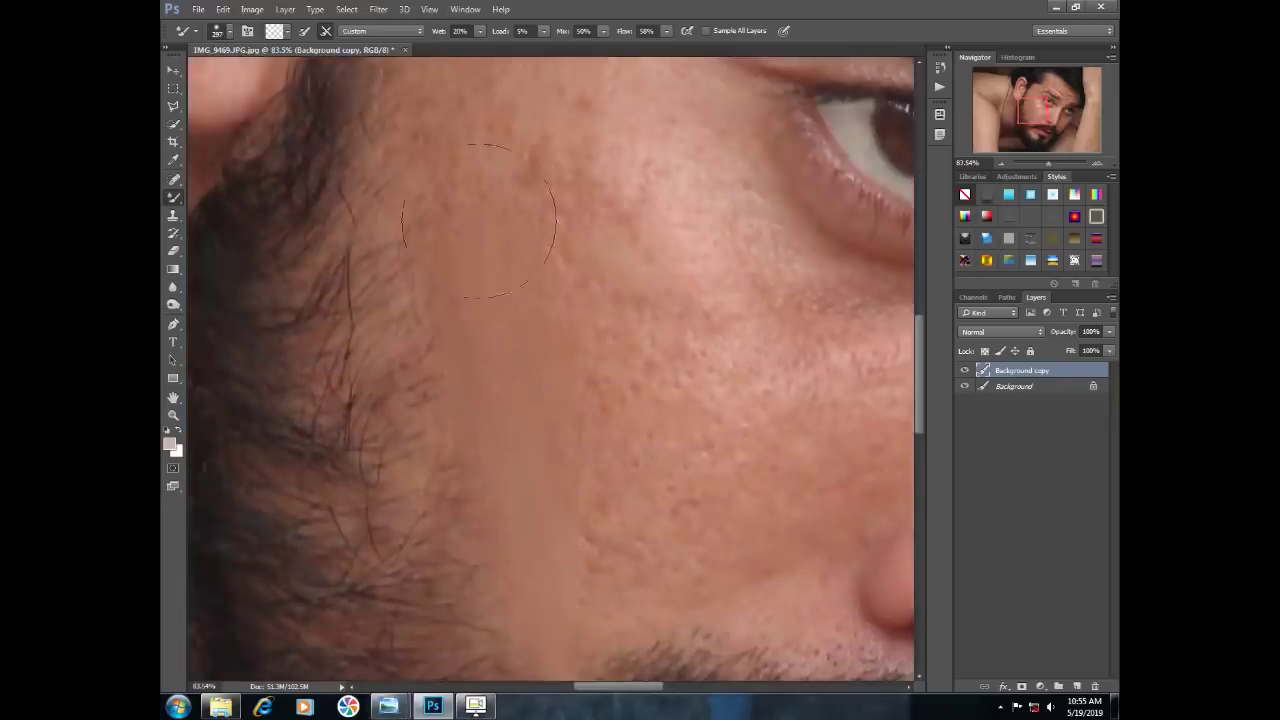
pyautogui.press(']')
pyautogui.moveTo(606, 548); pyautogui.dragTo(509, 463)
pyautogui.moveTo(374, 309); pyautogui.dragTo(470, 394)
pyautogui.moveTo(572, 626); pyautogui.dragTo(480, 458)
# Blend the central cheek and the highlight on the upper cheekbone with an enlarged Mixer Brush
pyautogui.moveTo(724, 305); pyautogui.dragTo(569, 447)
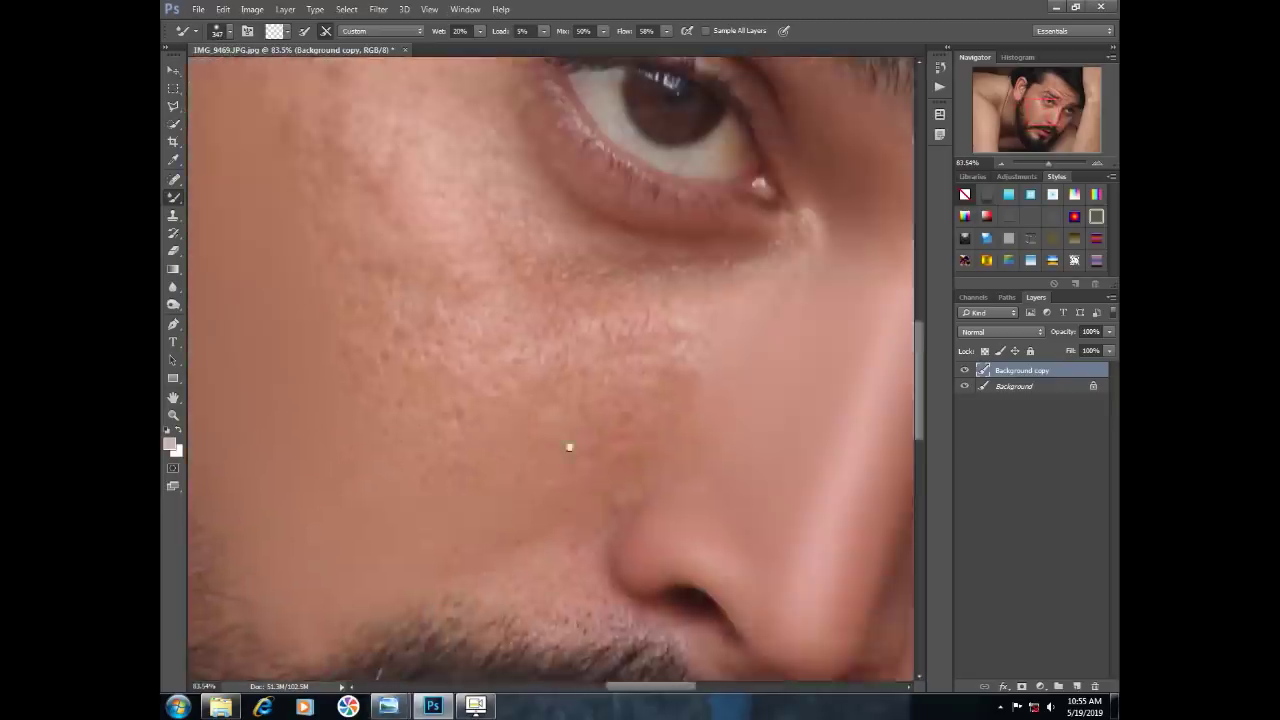
pyautogui.press(']')
pyautogui.moveTo(585, 382); pyautogui.dragTo(667, 446)
pyautogui.moveTo(667, 446); pyautogui.dragTo(520, 312)
pyautogui.moveTo(574, 400)
pyautogui.mouseDown()
pyautogui.moveTo(677, 426)
pyautogui.moveTo(640, 491)
pyautogui.moveTo(540, 250)
pyautogui.mouseUp()
pyautogui.moveTo(540, 250); pyautogui.dragTo(579, 361)
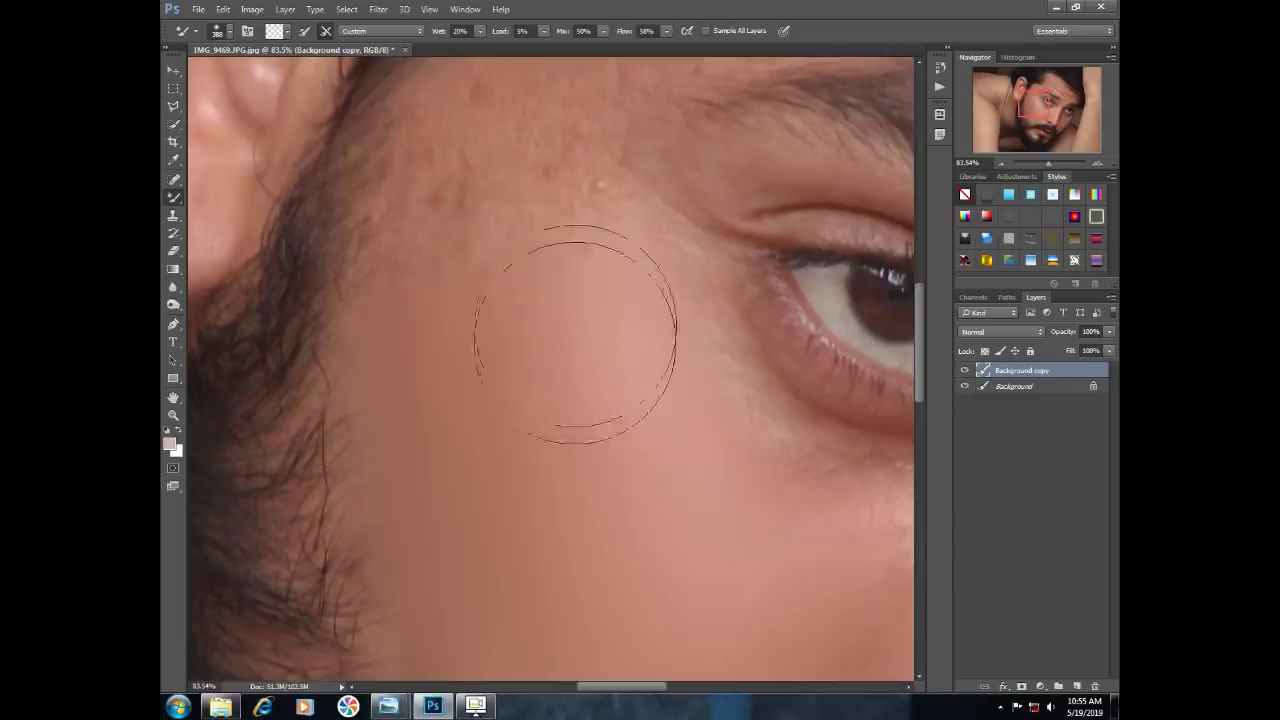
pyautogui.moveTo(517, 271); pyautogui.dragTo(591, 348)
# Even out the lower cheek between the beard edge and the moustache
pyautogui.moveTo(547, 640); pyautogui.dragTo(557, 466)
pyautogui.moveTo(557, 466); pyautogui.dragTo(556, 471)
pyautogui.moveTo(690, 645); pyautogui.dragTo(700, 393)
pyautogui.moveTo(700, 393); pyautogui.dragTo(729, 403)
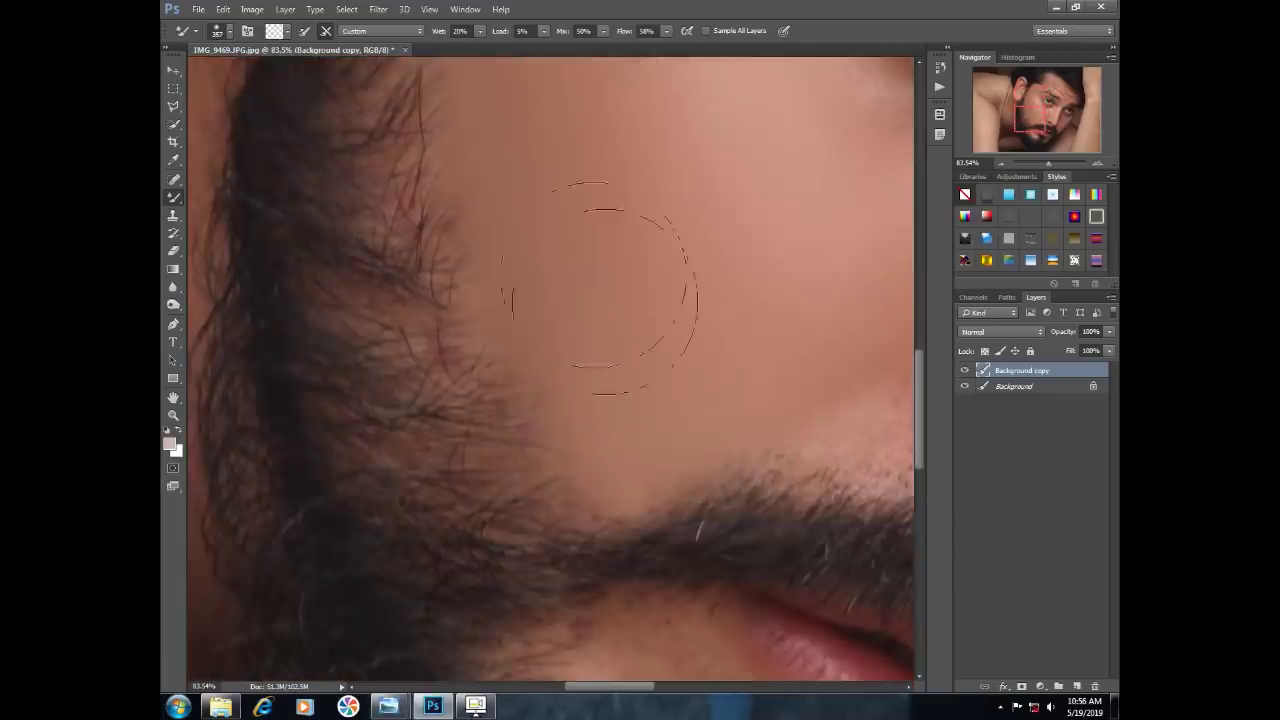
pyautogui.moveTo(607, 301); pyautogui.dragTo(393, 551)
# Smooth the skin under the eye and blend it into the cheek beside the nose
pyautogui.scroll(2, 640, 360)
pyautogui.moveTo(723, 391); pyautogui.dragTo(683, 372)
pyautogui.moveTo(557, 371); pyautogui.dragTo(596, 372)
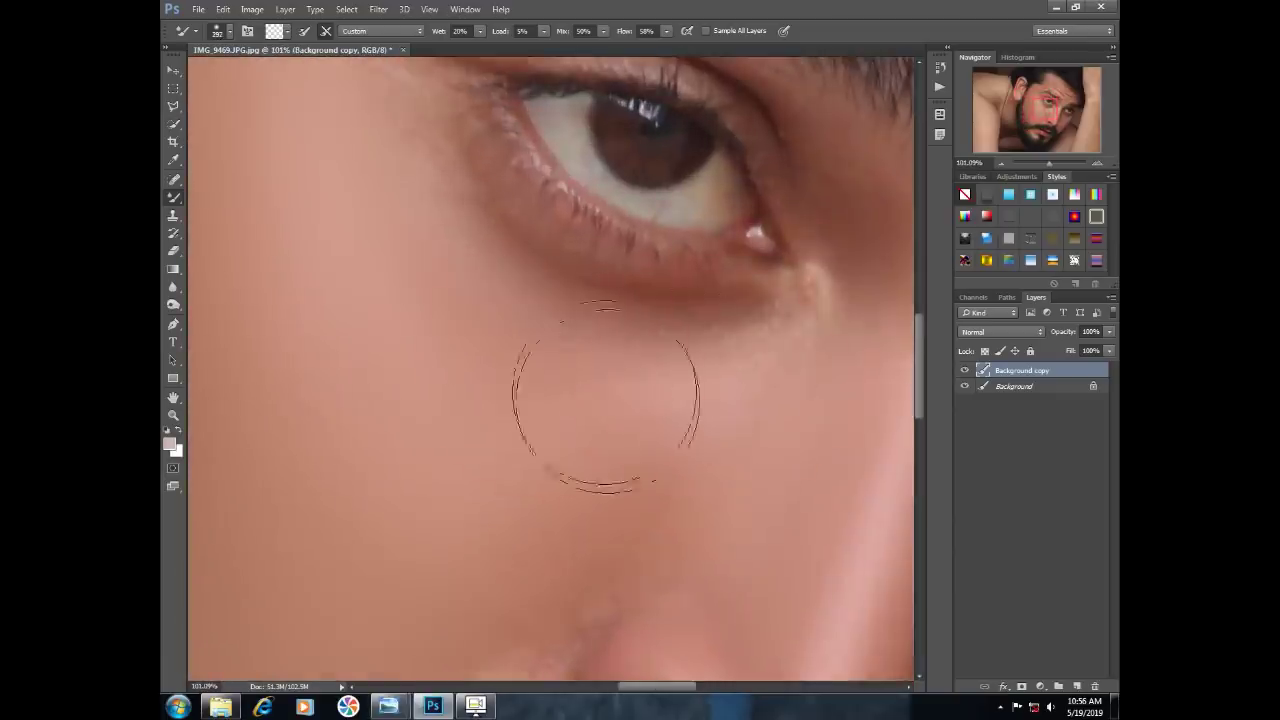
pyautogui.moveTo(473, 379); pyautogui.dragTo(606, 515)
pyautogui.moveTo(603, 670); pyautogui.dragTo(616, 420)
pyautogui.moveTo(606, 588)
pyautogui.mouseDown()
pyautogui.moveTo(592, 587)
pyautogui.moveTo(626, 394)
pyautogui.mouseUp()
pyautogui.scroll(2, 592, 587)
pyautogui.moveTo(619, 302); pyautogui.dragTo(769, 283)
pyautogui.moveTo(342, 394); pyautogui.dragTo(776, 480)
# Smooth the temple and the skin around the outer eyebrow and upper eyelid with a smaller Mixer Brush
pyautogui.moveTo(526, 70); pyautogui.dragTo(683, 360)
pyautogui.moveTo(640, 70)
pyautogui.mouseDown()
pyautogui.moveTo(700, 282)
pyautogui.moveTo(837, 609)
pyautogui.moveTo(607, 347)
pyautogui.mouseUp()
pyautogui.scroll(-3, 700, 282)
pyautogui.scroll(1, 837, 609)
pyautogui.moveTo(517, 520)
pyautogui.mouseDown()
pyautogui.moveTo(604, 520)
pyautogui.moveTo(580, 317)
pyautogui.mouseUp()
pyautogui.moveTo(544, 127); pyautogui.dragTo(479, 382)
pyautogui.scroll(4, 500, 375)
pyautogui.moveTo(530, 230); pyautogui.dragTo(530, 400)
pyautogui.moveTo(560, 314); pyautogui.dragTo(454, 289)
pyautogui.moveTo(640, 440); pyautogui.dragTo(360, 350)
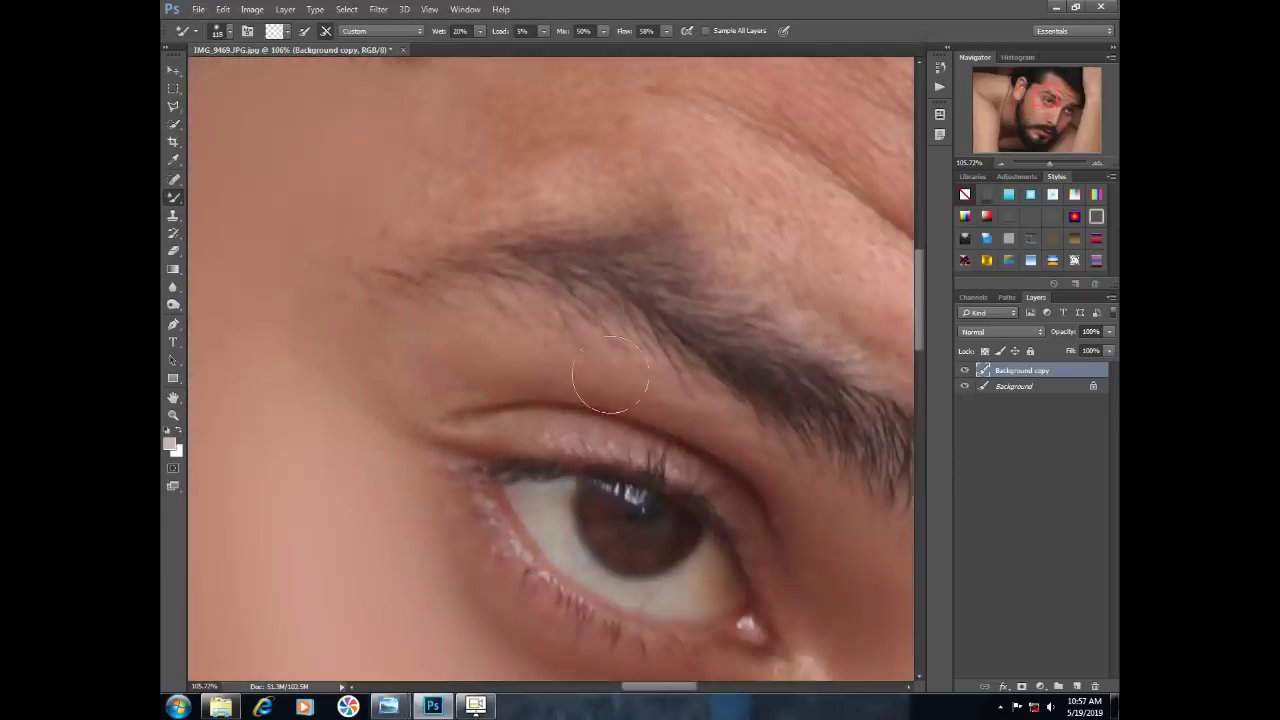
# Save the layered document as IMG_9469.JPG.psd
pyautogui.hscroll(2, 586, 376)
pyautogui.scroll(-1, 656, 412)
pyautogui.hotkey('ctrl', 's')
pyautogui.press('Return')
# Blend the skin below the inner eye corner and along the shaded side and tip of the nose
pyautogui.scroll(-3, 600, 500)
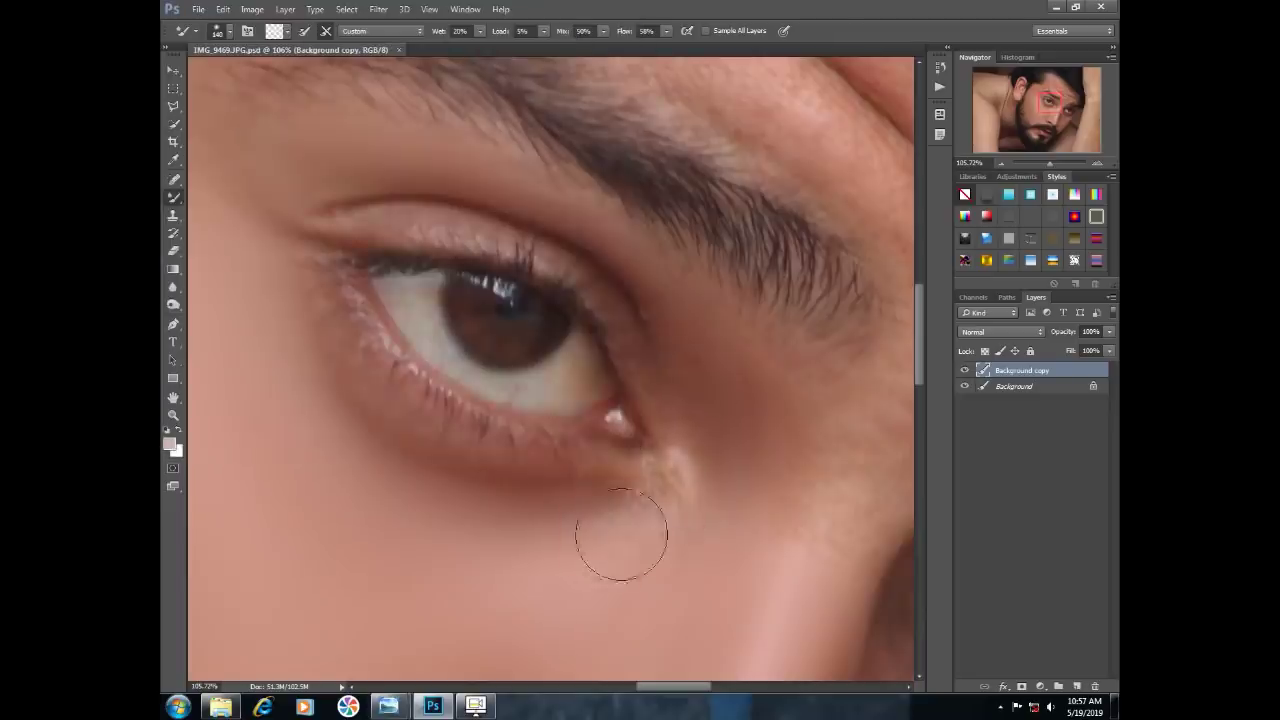
pyautogui.hscroll(2, 700, 443)
pyautogui.scroll(-5, 700, 420)
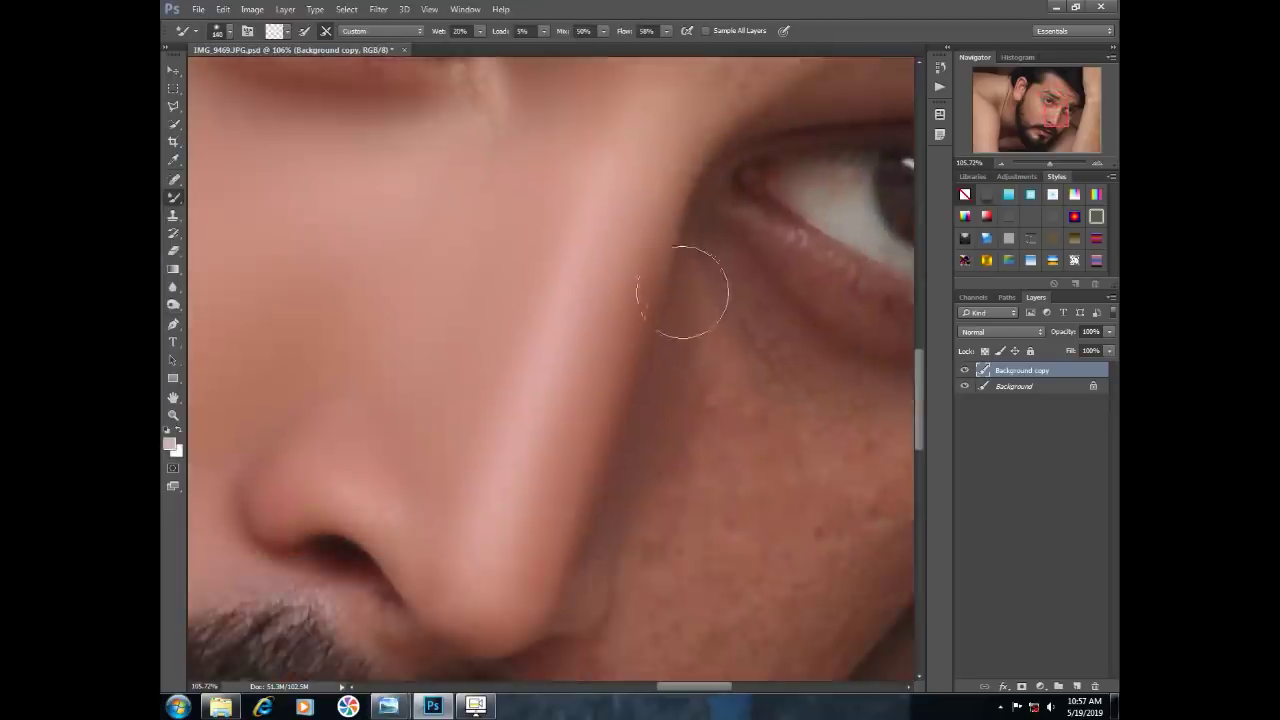
pyautogui.moveTo(480, 605); pyautogui.dragTo(611, 360)
pyautogui.keyDown('alt'); pyautogui.rightClick(611, 360); pyautogui.keyUp('alt')
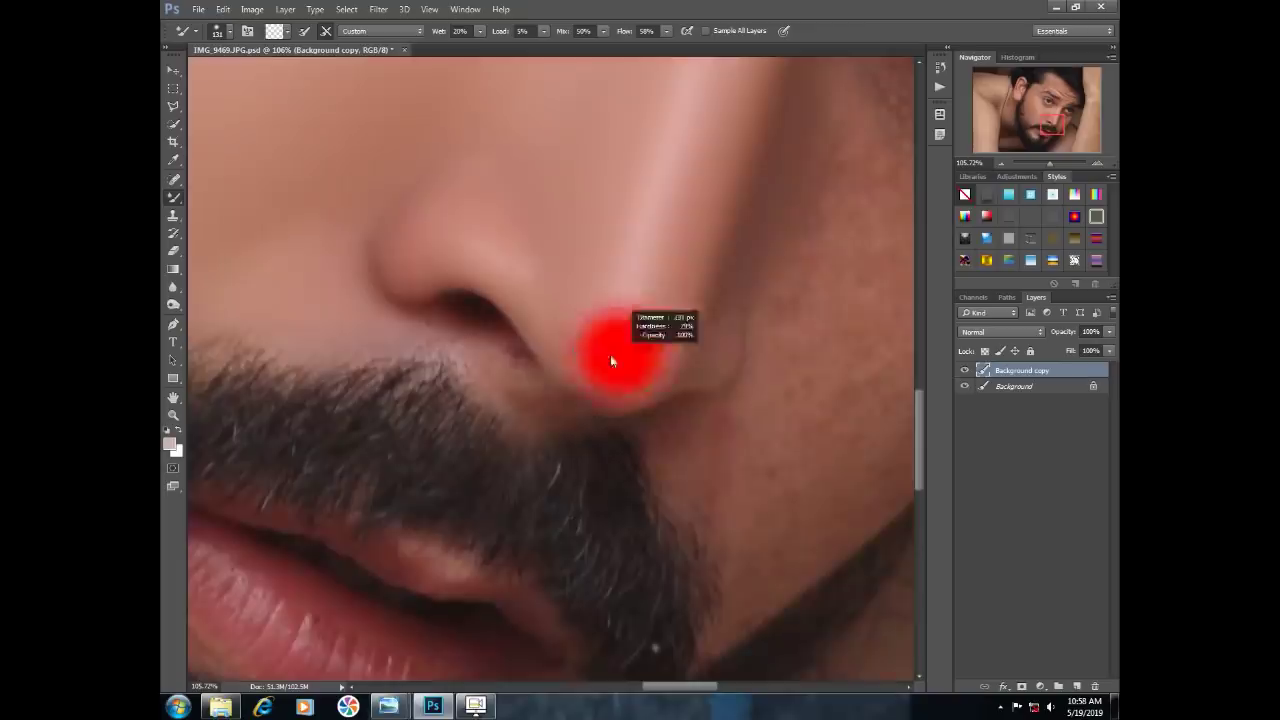
pyautogui.moveTo(496, 190); pyautogui.dragTo(631, 317)
# Smooth the bare skin patches beside the mouth corner and below the lower lip with a small Mixer Brush
pyautogui.moveTo(280, 640)
pyautogui.mouseDown()
pyautogui.moveTo(432, 397)
pyautogui.moveTo(514, 401)
pyautogui.mouseUp()
pyautogui.keyDown('alt'); pyautogui.rightClick(375, 294); pyautogui.keyUp('alt')
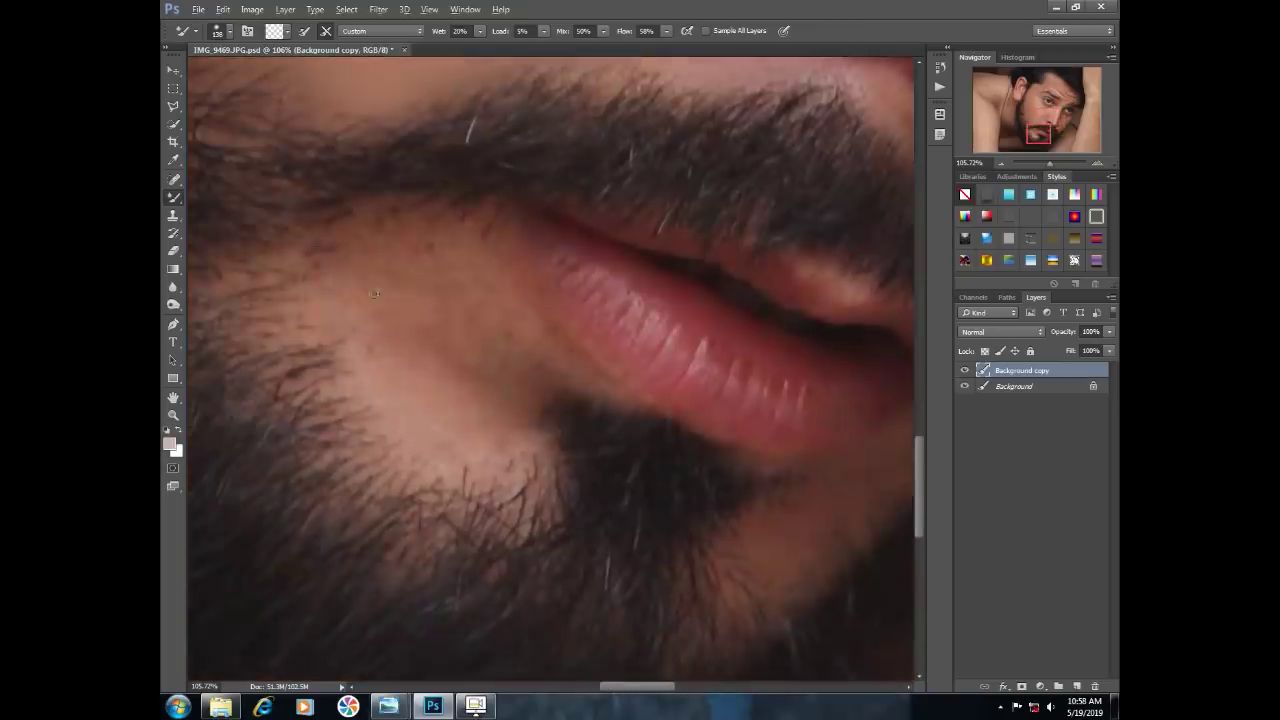
pyautogui.keyDown('alt'); pyautogui.rightClick(363, 292); pyautogui.keyUp('alt')
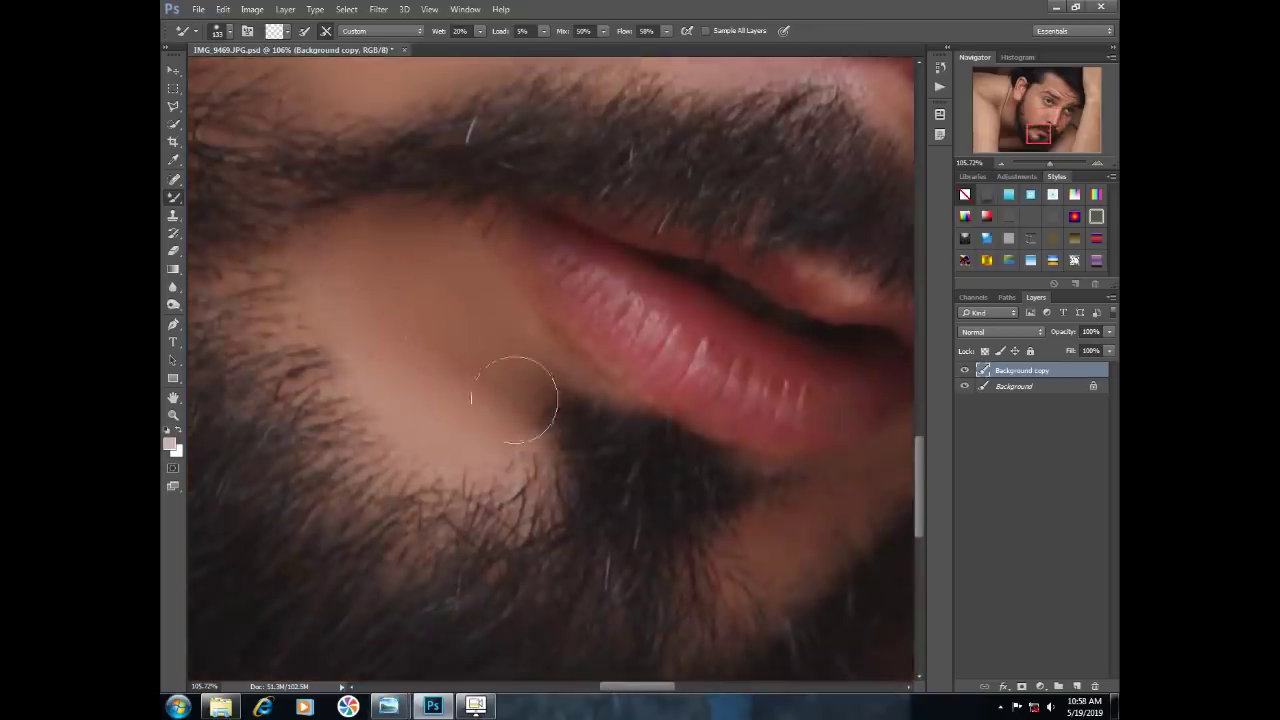
pyautogui.scroll(-3, 512, 420)
pyautogui.hscroll(4, 512, 428)
# Refine the skin along the edges of the lips, adjusting the Mixer Brush size to fit
pyautogui.moveTo(259, 155); pyautogui.dragTo(437, 323)
pyautogui.keyDown('alt'); pyautogui.rightClick(437, 323); pyautogui.keyUp('alt')
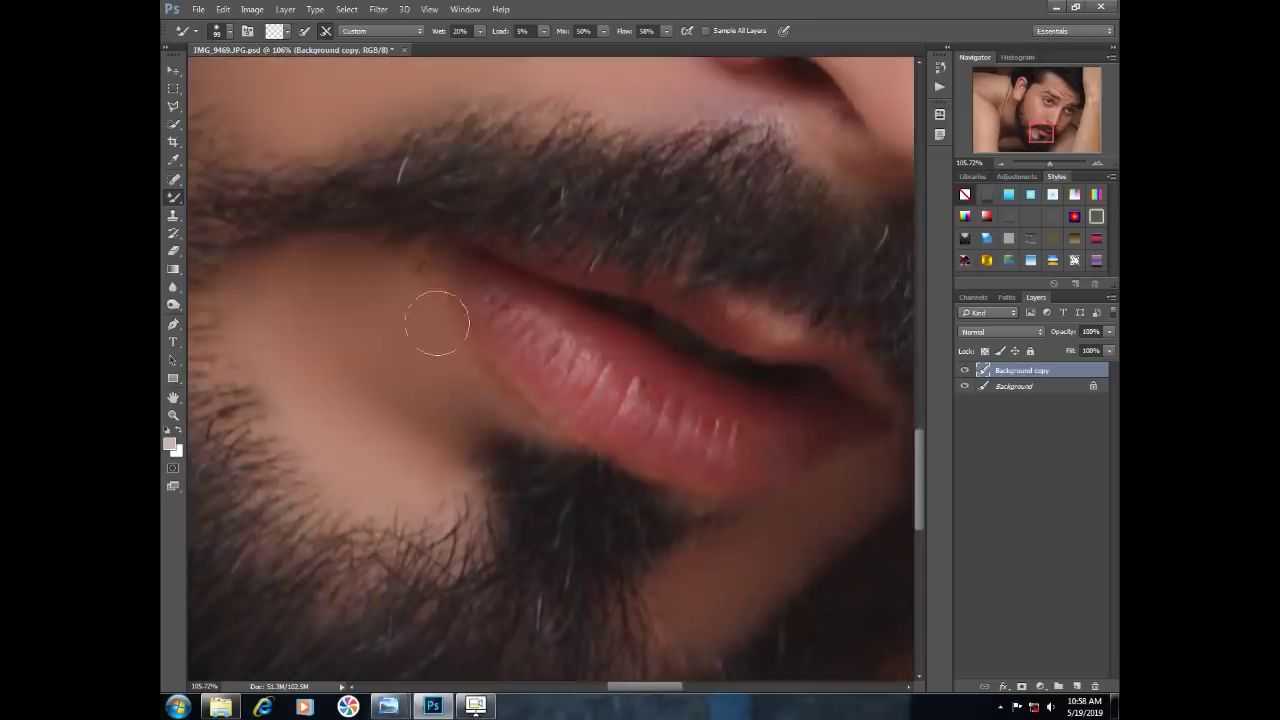
pyautogui.moveTo(595, 403); pyautogui.dragTo(494, 315)
pyautogui.keyDown('alt'); pyautogui.rightClick(494, 315); pyautogui.keyUp('alt')
pyautogui.keyDown('alt'); pyautogui.rightClick(718, 432); pyautogui.keyUp('alt')
# Smooth the skin below the shaded-side eye and beside the nose bridge, adjusting the Mixer Brush size to fit
pyautogui.scroll(-5, 650, 560)
pyautogui.scroll(4, 600, 285)
pyautogui.moveTo(900, 450); pyautogui.dragTo(764, 236)
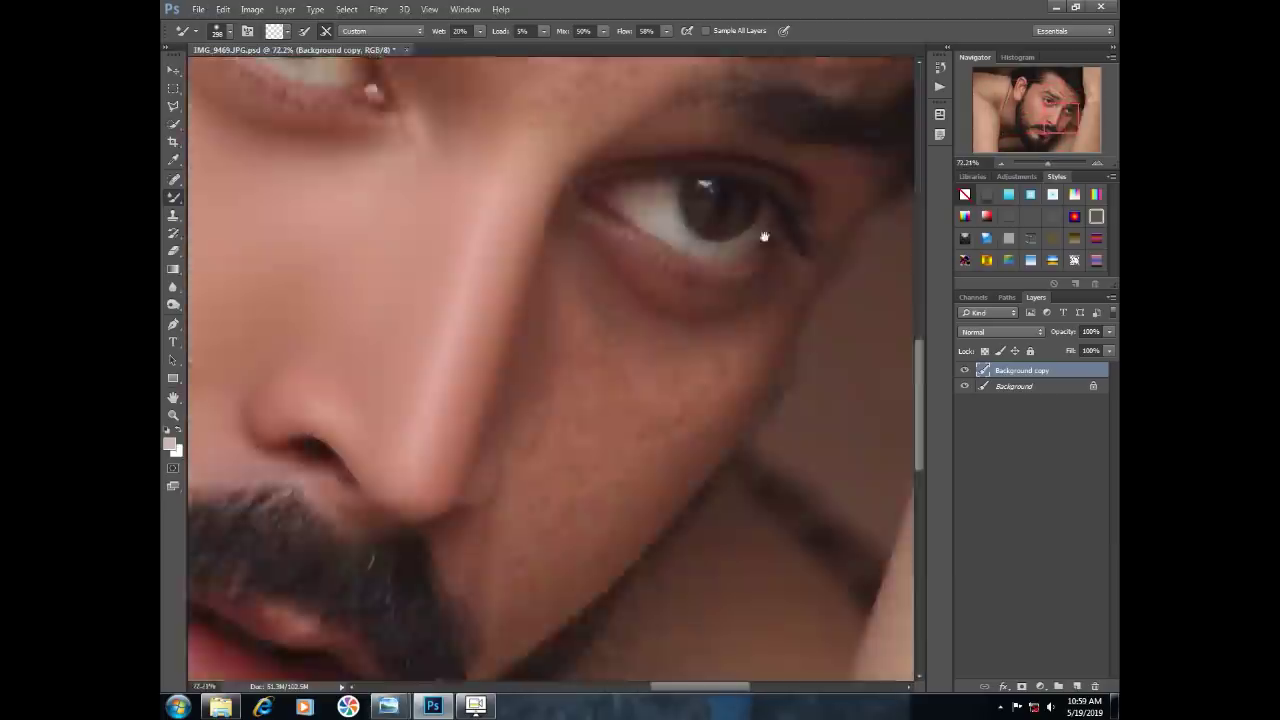
pyautogui.scroll(2, 764, 237)
pyautogui.keyDown('alt'); pyautogui.rightClick(660, 400); pyautogui.keyUp('alt')
pyautogui.scroll(4, 477, 426)
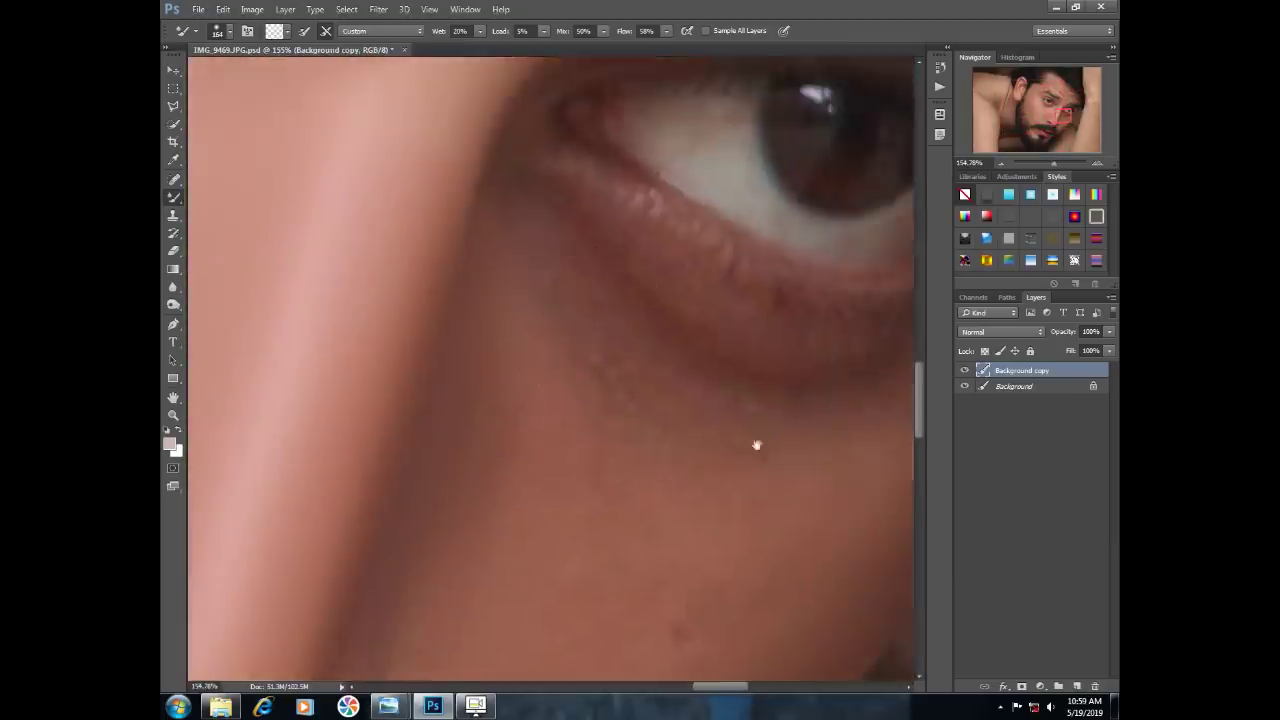
pyautogui.keyDown('alt'); pyautogui.rightClick(440, 398); pyautogui.keyUp('alt')
pyautogui.moveTo(420, 495); pyautogui.dragTo(465, 350)
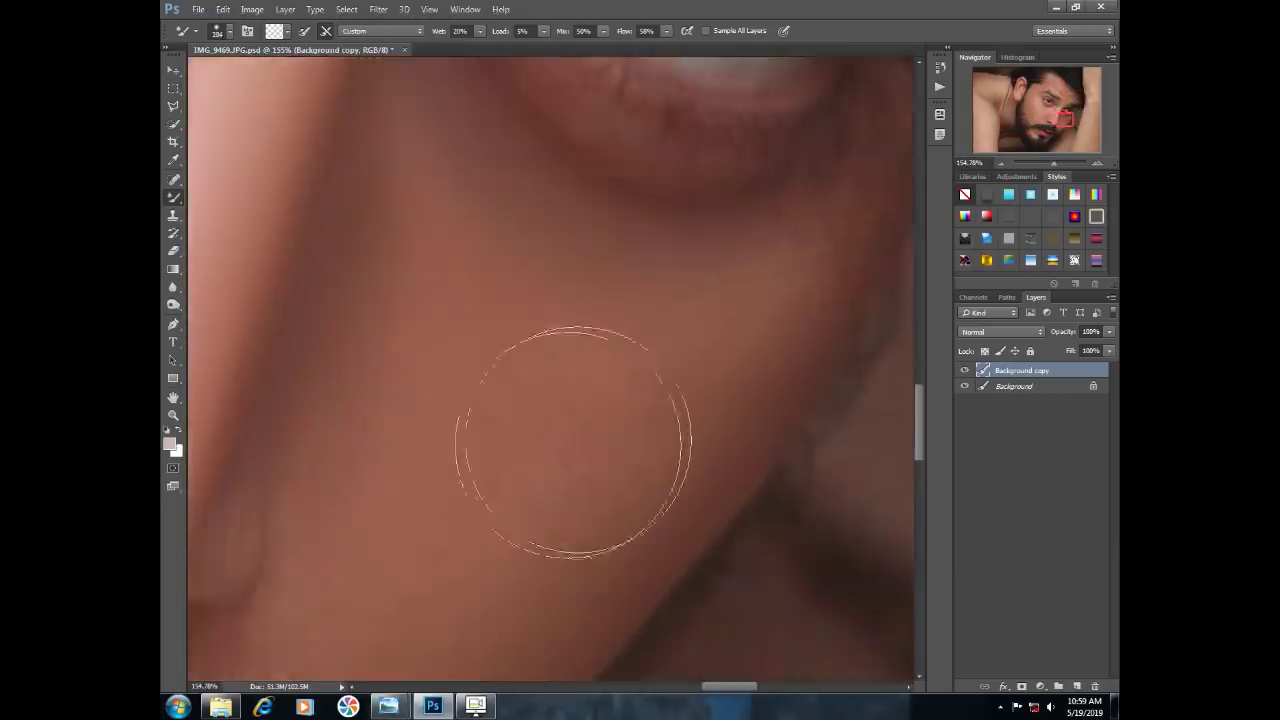
# Blend the skin across the shaded cheek down to the jawline with the Mixer Brush
pyautogui.moveTo(534, 423); pyautogui.dragTo(610, 225)
pyautogui.moveTo(415, 415); pyautogui.dragTo(515, 420)
pyautogui.keyDown('alt'); pyautogui.rightClick(515, 420); pyautogui.keyUp('alt')
pyautogui.moveTo(449, 357); pyautogui.dragTo(751, 472)
pyautogui.moveTo(481, 378); pyautogui.dragTo(397, 352)
pyautogui.moveTo(446, 515); pyautogui.dragTo(606, 543)
pyautogui.moveTo(830, 610); pyautogui.dragTo(661, 390)
# Smooth the bare skin between the moustache edge and the beard line on the shaded side of the face
pyautogui.keyDown('alt'); pyautogui.rightClick(750, 306); pyautogui.keyUp('alt')
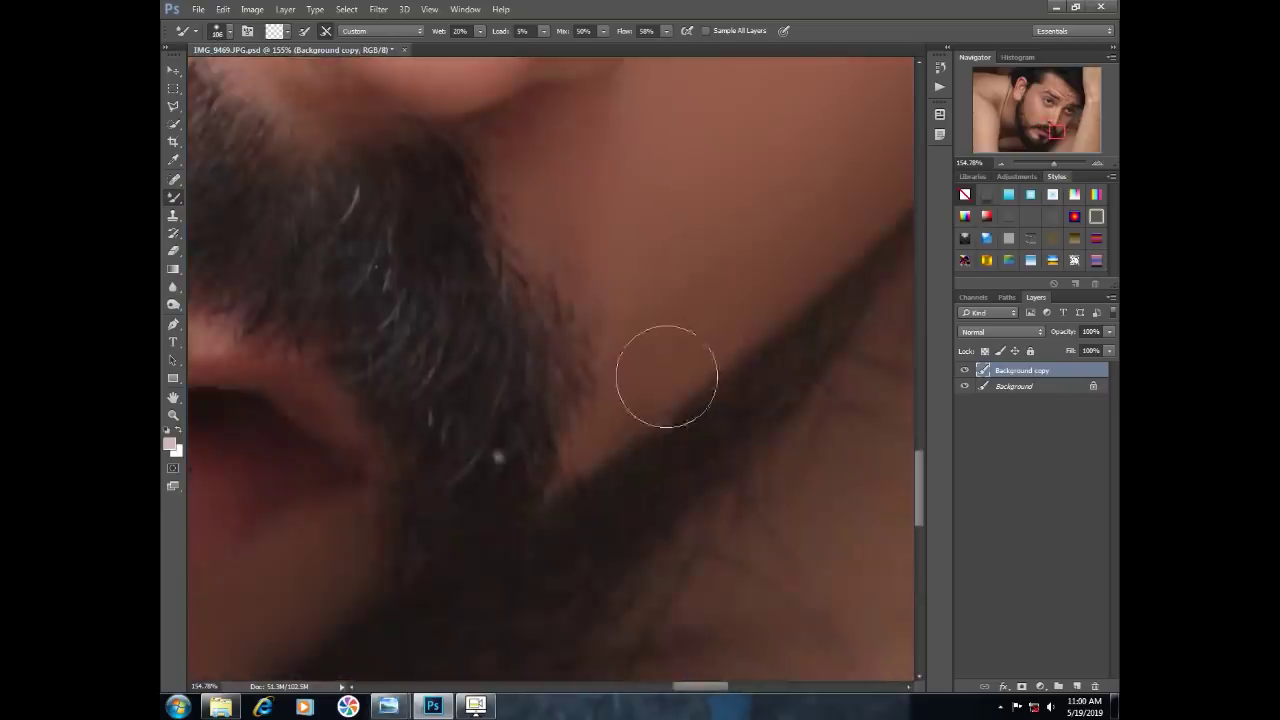
pyautogui.moveTo(604, 316); pyautogui.dragTo(700, 431)
pyautogui.keyDown('alt'); pyautogui.rightClick(611, 269); pyautogui.keyUp('alt')
pyautogui.moveTo(740, 308); pyautogui.dragTo(418, 552)
pyautogui.keyDown('alt'); pyautogui.rightClick(754, 320); pyautogui.keyUp('alt')
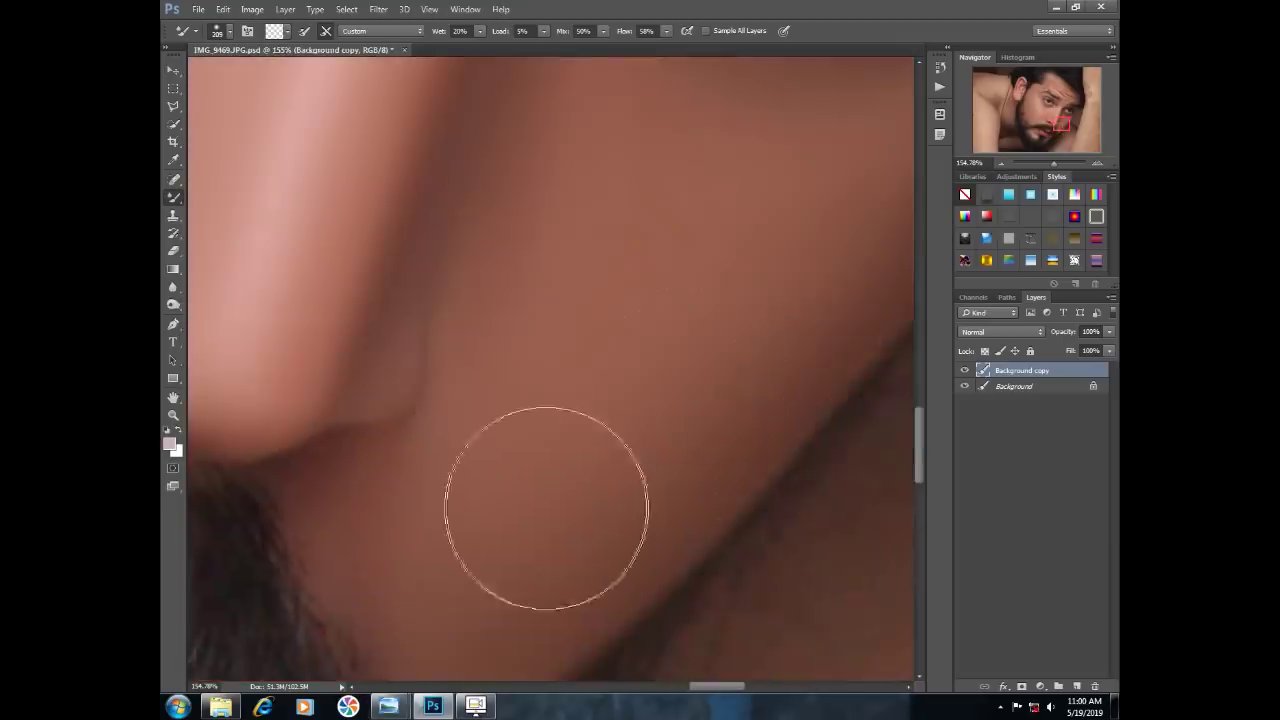
# Even out the shaded cheek beside the nostril and up towards the eye bag, resizing the Mixer Brush as needed
pyautogui.moveTo(754, 320); pyautogui.dragTo(504, 598)
pyautogui.keyDown('alt'); pyautogui.rightClick(780, 263); pyautogui.keyUp('alt')
pyautogui.moveTo(639, 345); pyautogui.dragTo(759, 380)
pyautogui.keyDown('alt'); pyautogui.rightClick(759, 380); pyautogui.keyUp('alt')
pyautogui.moveTo(403, 513); pyautogui.dragTo(594, 455)
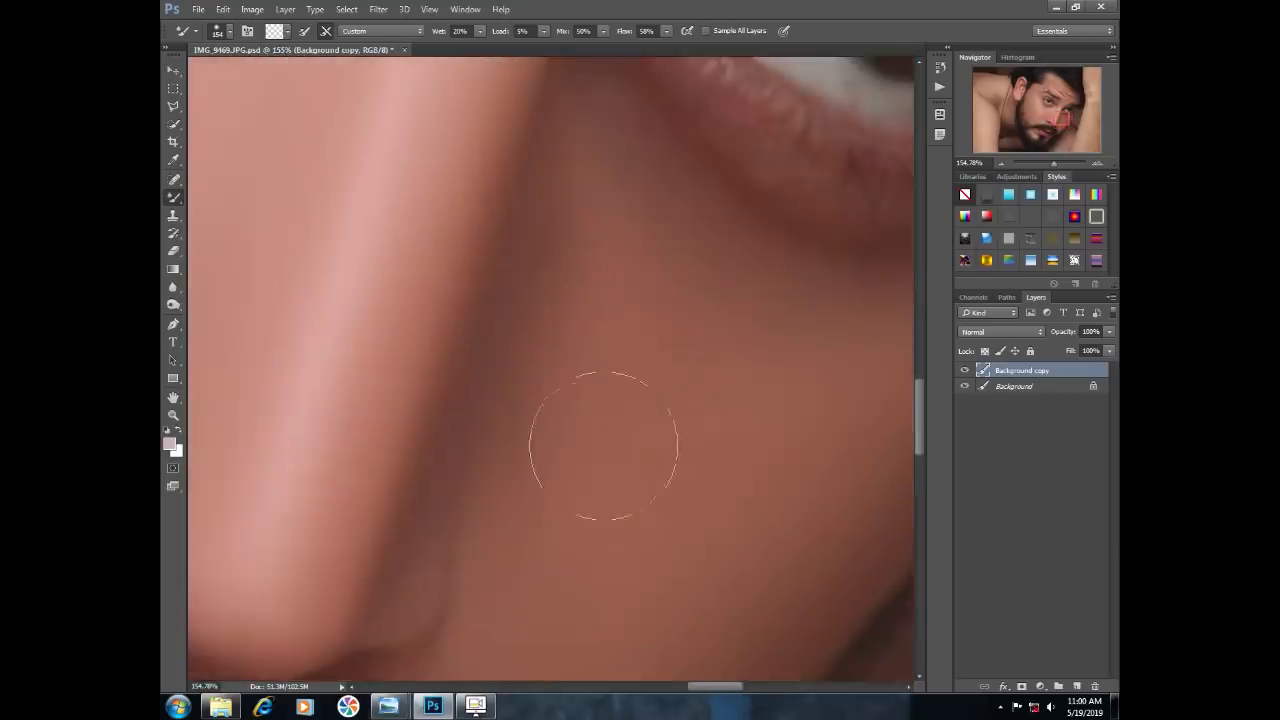
# Touch up the facial skin with short blending strokes, enlarging the Mixer Brush for the broader areas of the lit side
pyautogui.scroll(-5, 695, 330)
pyautogui.moveTo(290, 270); pyautogui.dragTo(446, 363)
pyautogui.press(']')
pyautogui.press(']')
pyautogui.press(']')
pyautogui.moveTo(360, 175)
pyautogui.mouseDown()
pyautogui.moveTo(471, 226)
pyautogui.moveTo(399, 313)
pyautogui.moveTo(406, 208)
pyautogui.mouseUp()
pyautogui.scroll(-5, 540, 486)
pyautogui.press(']')
pyautogui.press(']')
pyautogui.press(']')
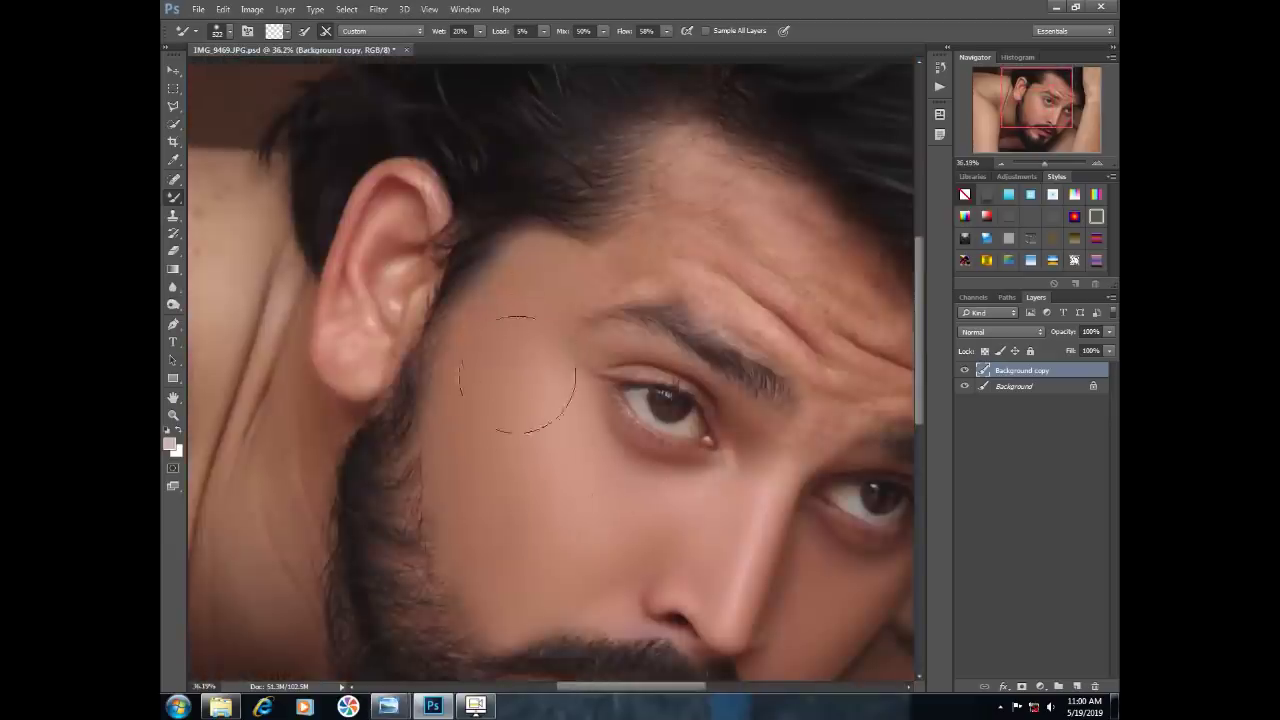
# Smooth the temple between the ear, the hairline and the outer end of the lit-side eyebrow
pyautogui.scroll(5, 760, 330)
pyautogui.keyDown('alt'); pyautogui.rightClick(675, 480); pyautogui.keyUp('alt')
pyautogui.moveTo(372, 301); pyautogui.dragTo(686, 466)
pyautogui.moveTo(507, 234)
pyautogui.mouseDown()
pyautogui.moveTo(643, 329)
pyautogui.moveTo(620, 436)
pyautogui.mouseUp()
pyautogui.press('[')
pyautogui.moveTo(543, 443); pyautogui.dragTo(606, 431)
pyautogui.keyDown('alt'); pyautogui.rightClick(510, 451); pyautogui.keyUp('alt')
pyautogui.moveTo(420, 386)
pyautogui.mouseDown()
pyautogui.moveTo(510, 451)
pyautogui.moveTo(425, 446)
pyautogui.mouseUp()
pyautogui.moveTo(250, 428); pyautogui.dragTo(420, 446)
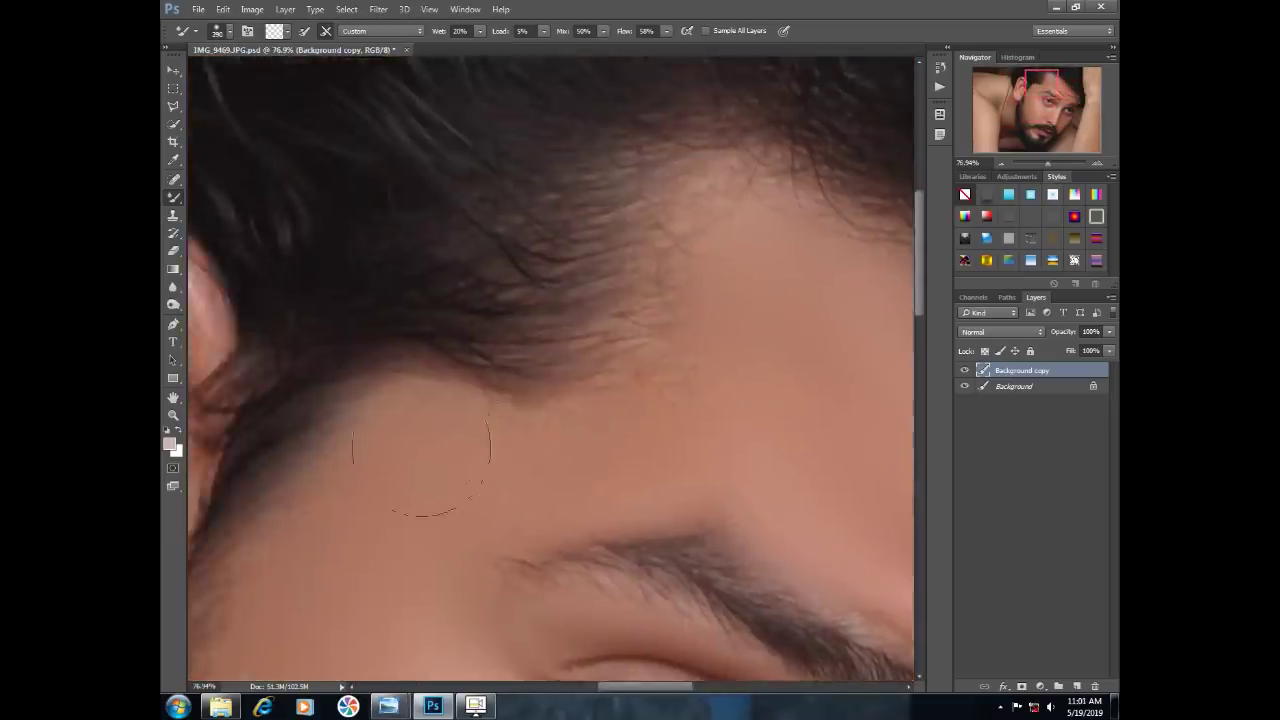
# Blend the forehead creases above the lit-side eyebrow with the Mixer Brush
pyautogui.moveTo(696, 319); pyautogui.dragTo(536, 346)
pyautogui.moveTo(582, 456); pyautogui.dragTo(440, 340)
pyautogui.keyDown('alt'); pyautogui.rightClick(591, 447); pyautogui.keyUp('alt')
pyautogui.moveTo(733, 540); pyautogui.dragTo(473, 362)
pyautogui.scroll(3, 448, 390)
pyautogui.keyDown('alt'); pyautogui.rightClick(539, 489); pyautogui.keyUp('alt')
# Smooth the upper forehead up to the edge of the hairline
pyautogui.moveTo(637, 390); pyautogui.dragTo(537, 411)
pyautogui.moveTo(520, 330); pyautogui.dragTo(710, 420)
pyautogui.moveTo(622, 409)
pyautogui.mouseDown()
pyautogui.moveTo(537, 389)
pyautogui.moveTo(485, 352)
pyautogui.mouseUp()
pyautogui.moveTo(616, 440); pyautogui.dragTo(584, 276)
pyautogui.moveTo(420, 230); pyautogui.dragTo(671, 480)
pyautogui.moveTo(554, 340); pyautogui.dragTo(663, 489)
pyautogui.moveTo(275, 190); pyautogui.dragTo(457, 320)
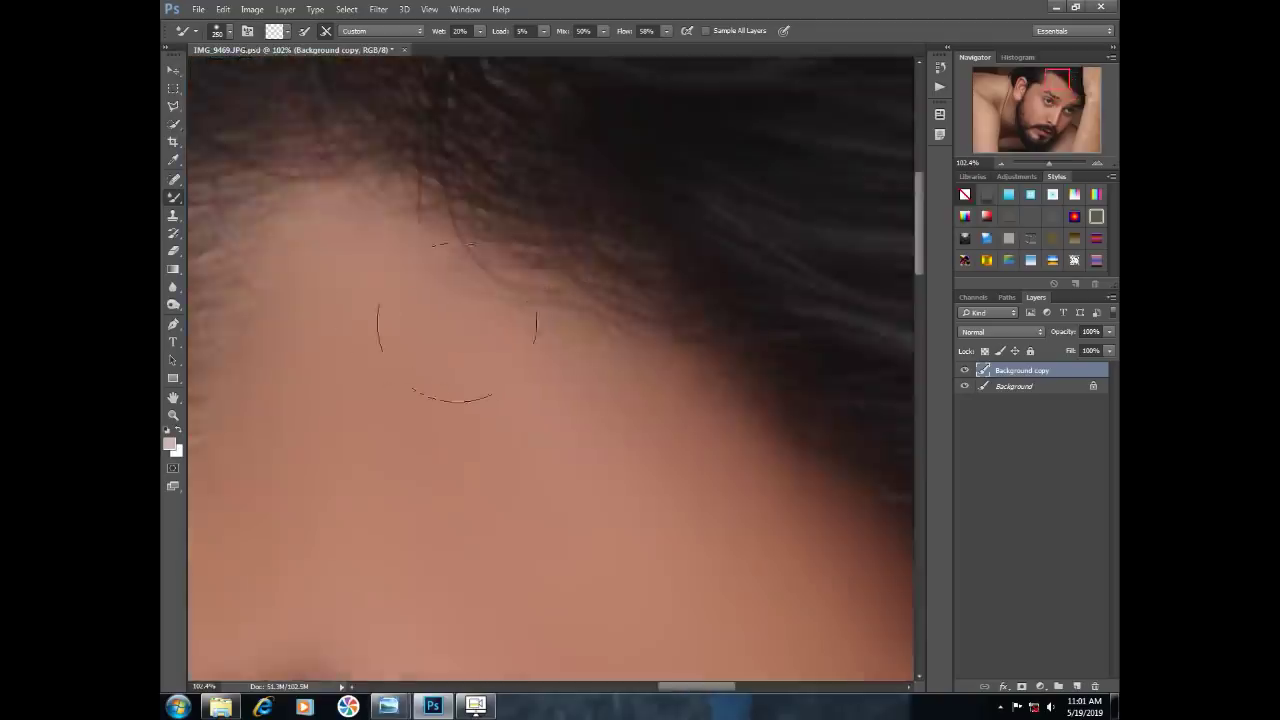
# Blend the middle of the forehead from the lit-side eyebrow towards the shaded hairline
pyautogui.moveTo(690, 600); pyautogui.dragTo(440, 240)
pyautogui.scroll(-2, 640, 400)
pyautogui.moveTo(707, 510); pyautogui.dragTo(698, 427)
pyautogui.moveTo(580, 495)
pyautogui.mouseDown()
pyautogui.moveTo(500, 520)
pyautogui.moveTo(658, 580)
pyautogui.mouseUp()
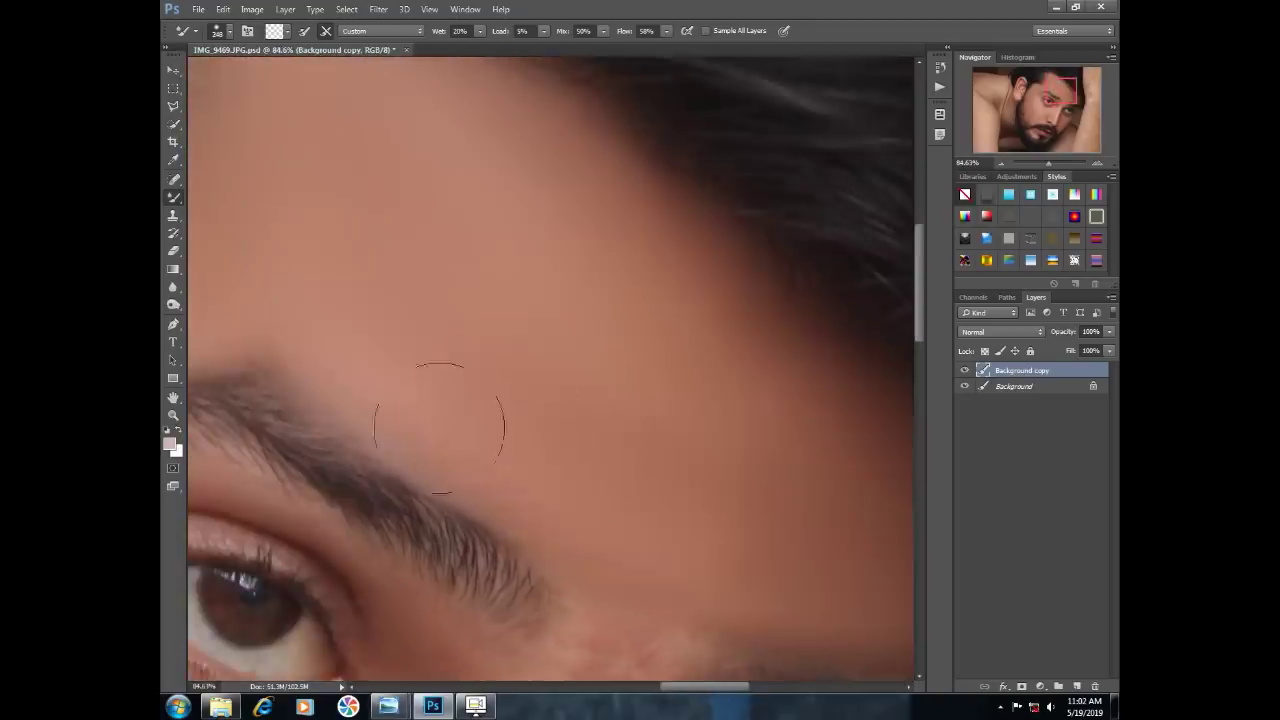
pyautogui.moveTo(649, 357); pyautogui.dragTo(825, 482)
pyautogui.moveTo(368, 364); pyautogui.dragTo(513, 378)
pyautogui.scroll(-1, 366, 466)
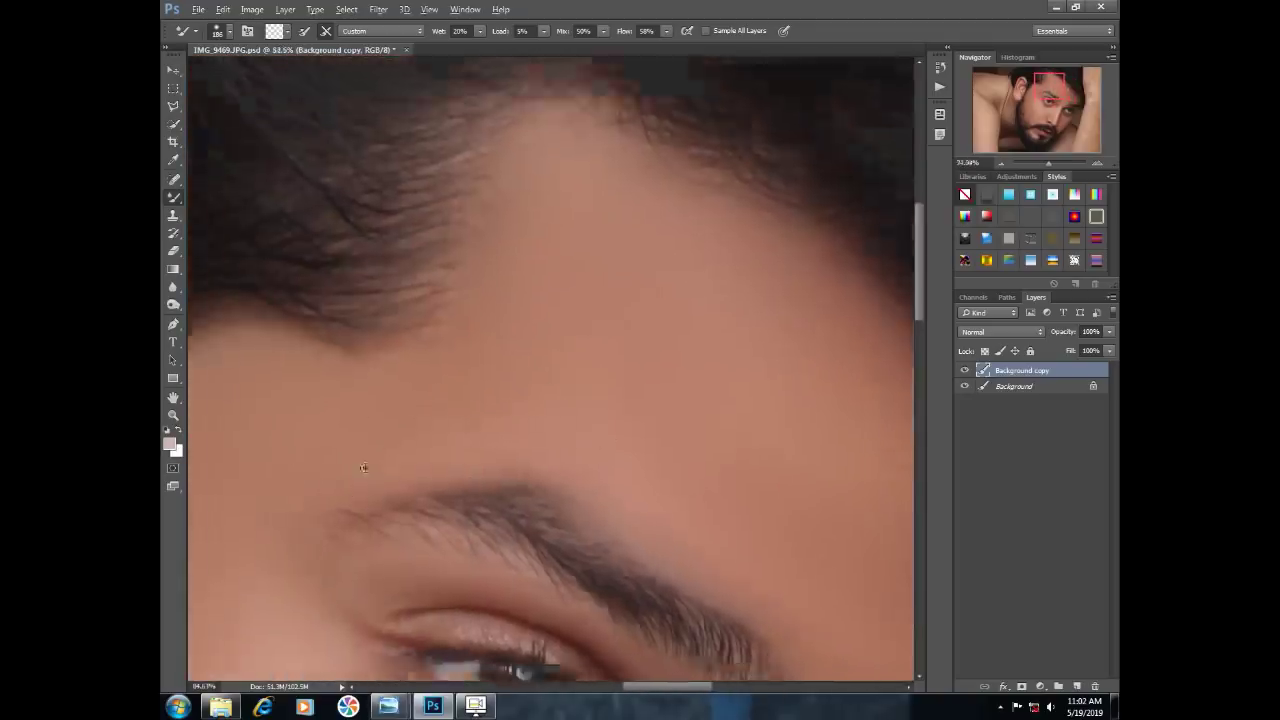
# Smooth the skin along the upper edge of the lit-side eyebrow and between the brows
pyautogui.moveTo(800, 640); pyautogui.dragTo(415, 436)
pyautogui.scroll(2, 453, 505)
pyautogui.moveTo(453, 505); pyautogui.dragTo(466, 449)
pyautogui.moveTo(316, 518); pyautogui.dragTo(531, 526)
pyautogui.moveTo(850, 460); pyautogui.dragTo(520, 416)
# Blend the forehead above the shaded-side eyebrow with a larger Mixer Brush, and the temple hairline with a smaller one
pyautogui.press(']')
pyautogui.press(']')
pyautogui.press(']')
pyautogui.press(']')
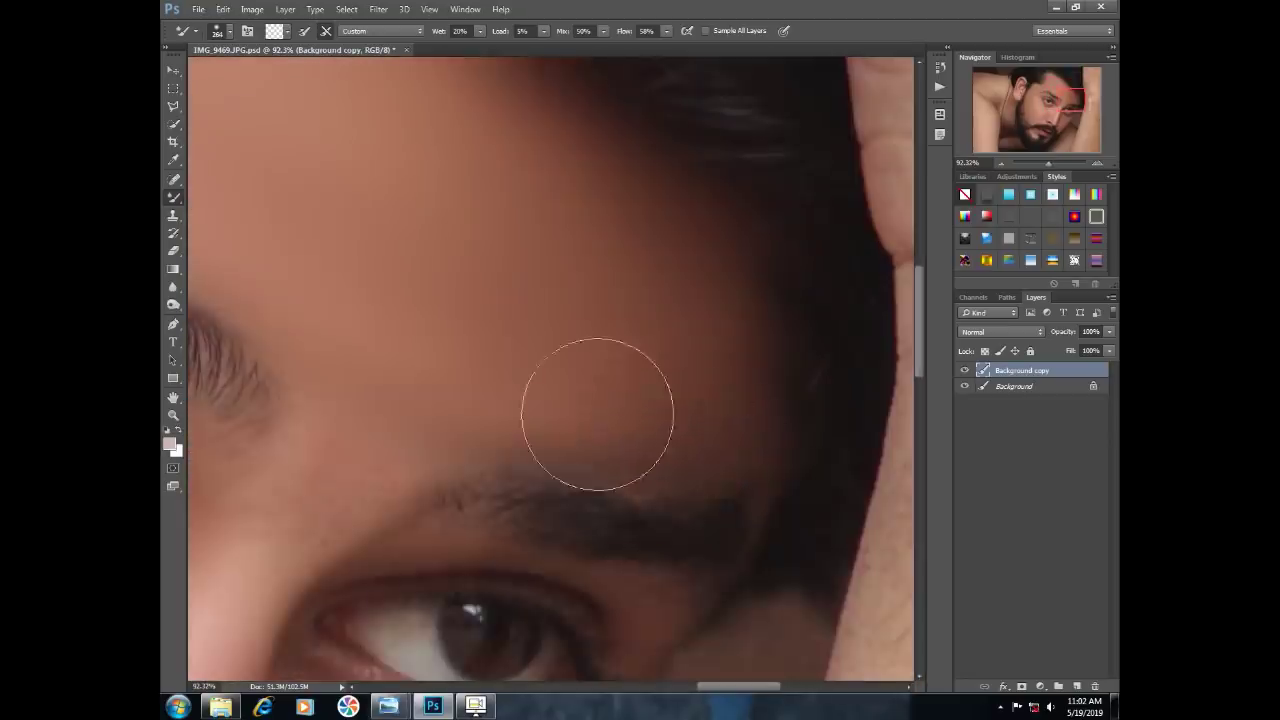
pyautogui.moveTo(371, 322); pyautogui.dragTo(706, 517)
pyautogui.moveTo(477, 94); pyautogui.dragTo(845, 312)
pyautogui.press('[')
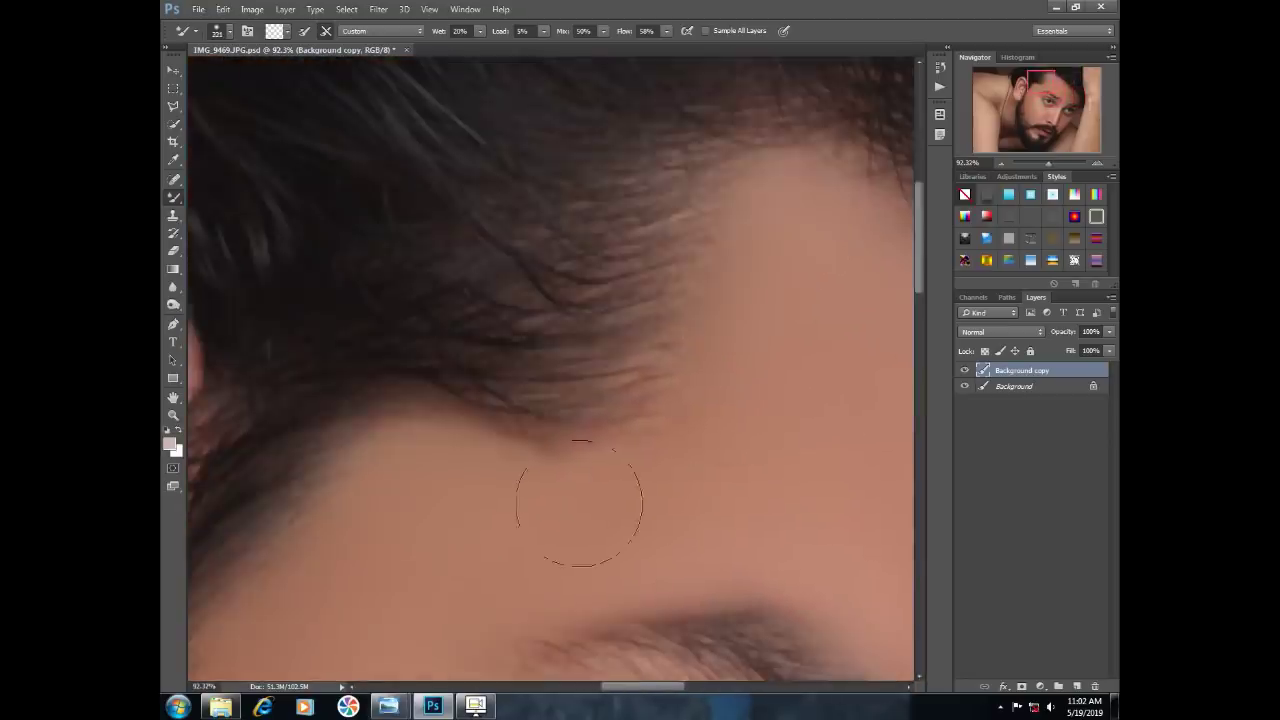
pyautogui.moveTo(330, 640); pyautogui.dragTo(651, 480)
# Compare the portrait with and without the Background copy layer
pyautogui.scroll(-5, 651, 480)
pyautogui.click(965, 371)
pyautogui.click(965, 371)
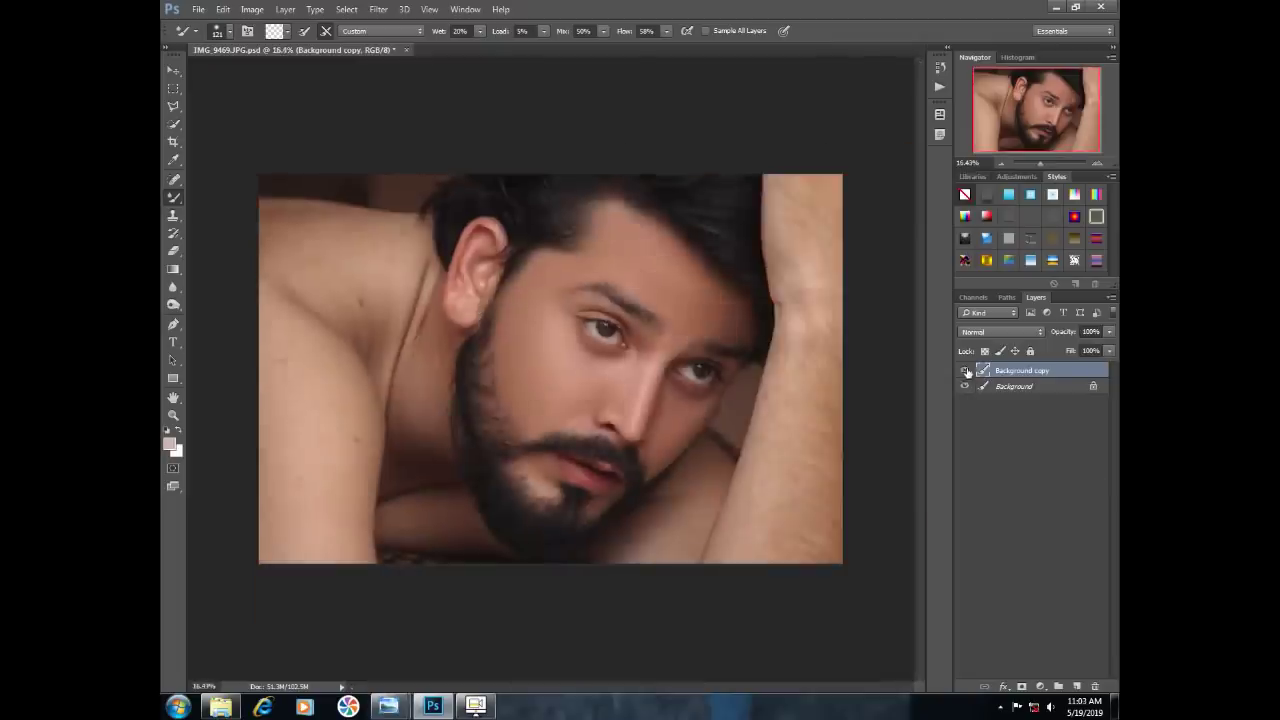
pyautogui.scroll(5, 620, 375)
pyautogui.moveTo(496, 370); pyautogui.dragTo(519, 386)
pyautogui.scroll(-5, 520, 490)
pyautogui.click(965, 371)
pyautogui.click(965, 371)
# Blend the lit cheek and temple with a large Mixer Brush, and compare the result with the layer beneath
pyautogui.scroll(2, 480, 380)
pyautogui.moveTo(380, 412); pyautogui.dragTo(617, 329)
pyautogui.moveTo(596, 331); pyautogui.dragTo(622, 335)
pyautogui.scroll(-3, 508, 272)
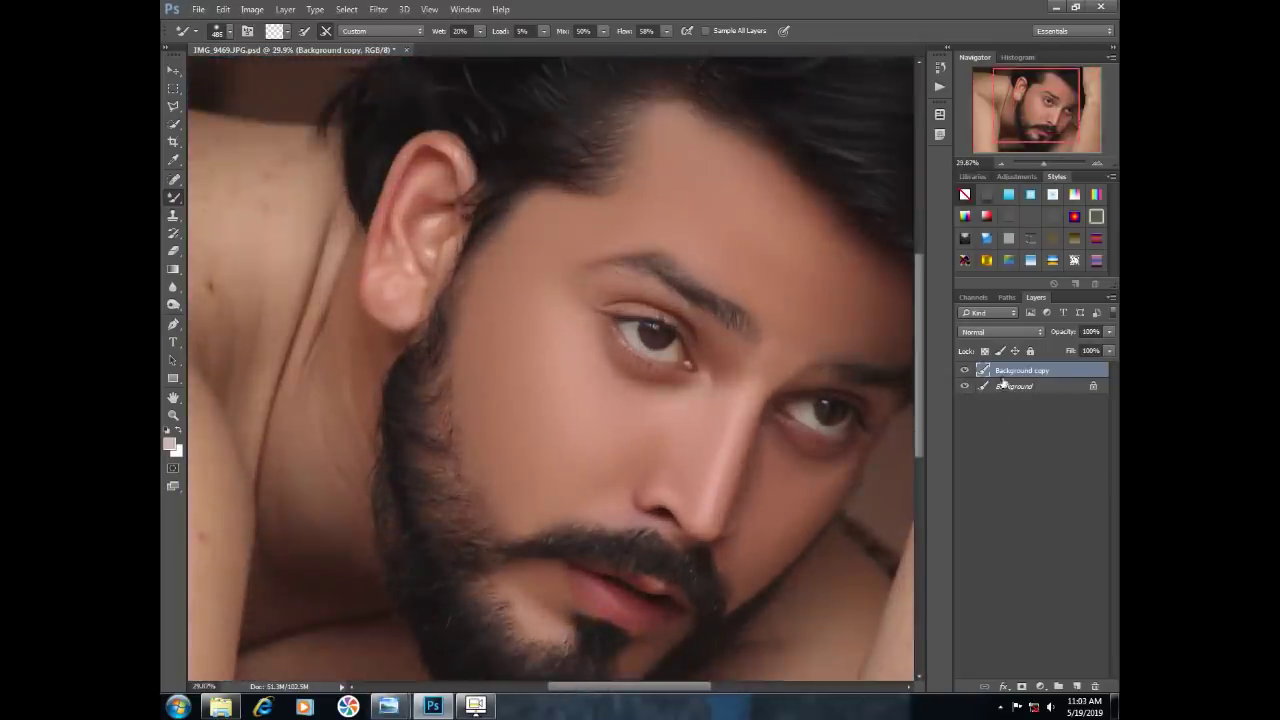
pyautogui.click(965, 371)
pyautogui.click(965, 371)
# Merge the Background copy and Background layers, and duplicate the merged Background layer
pyautogui.keyDown('shift'); pyautogui.click(1012, 387); pyautogui.keyUp('shift')
pyautogui.rightClick(1012, 387)
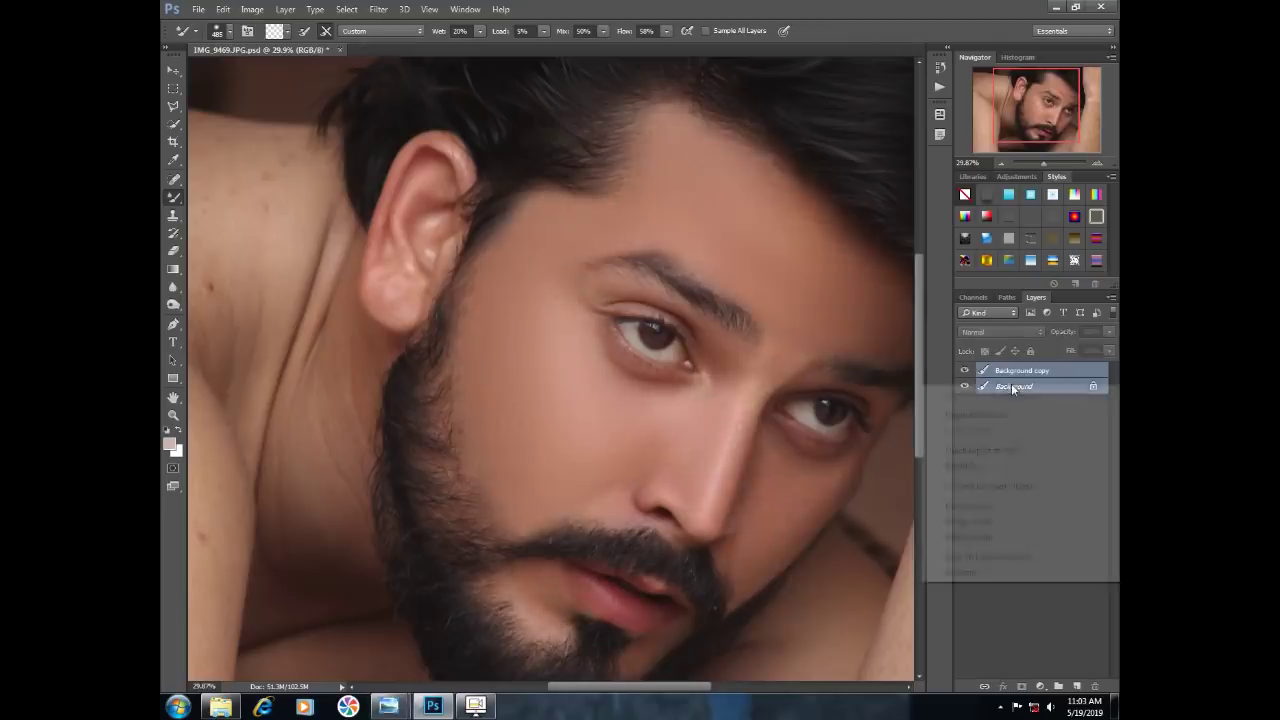
pyautogui.click(970, 522)
pyautogui.moveTo(1044, 380); pyautogui.dragTo(1077, 686)
# Smooth the blemished skin of the shoulder and upper back with a large Mixer Brush
pyautogui.moveTo(737, 430); pyautogui.dragTo(993, 400)
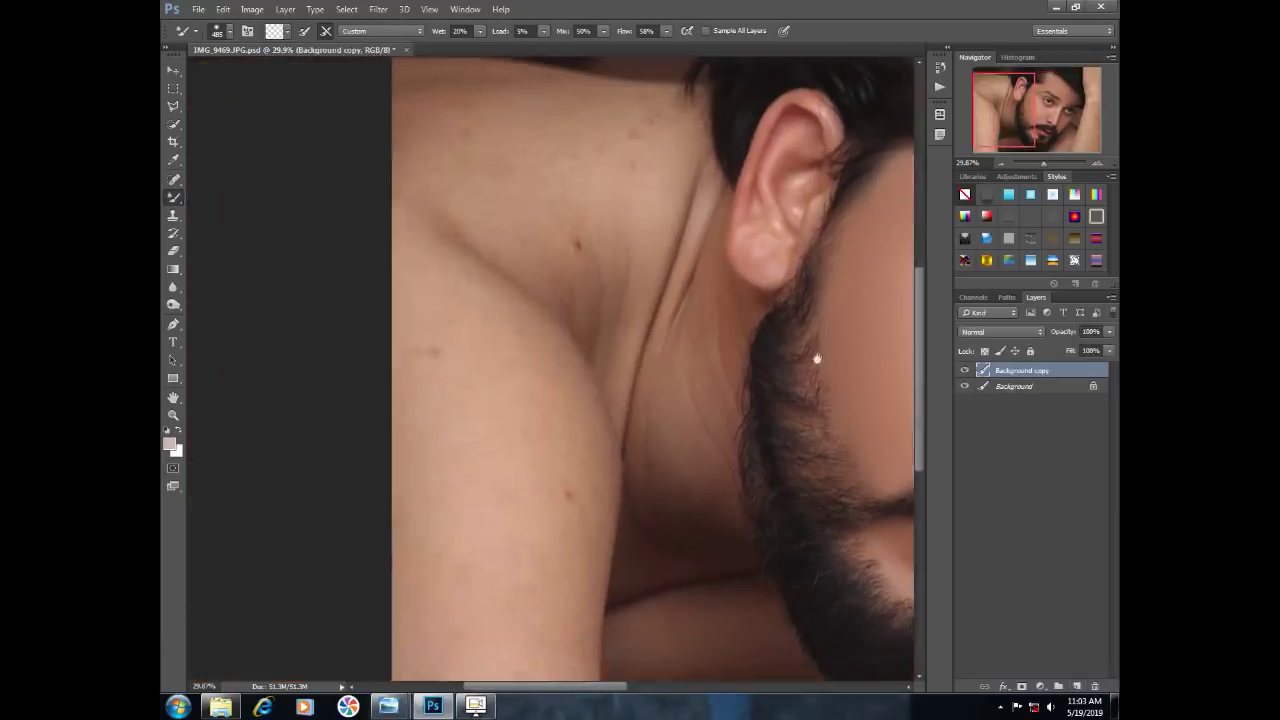
pyautogui.moveTo(692, 311); pyautogui.dragTo(720, 381)
pyautogui.scroll(1, 610, 299)
pyautogui.moveTo(617, 298); pyautogui.dragTo(630, 314)
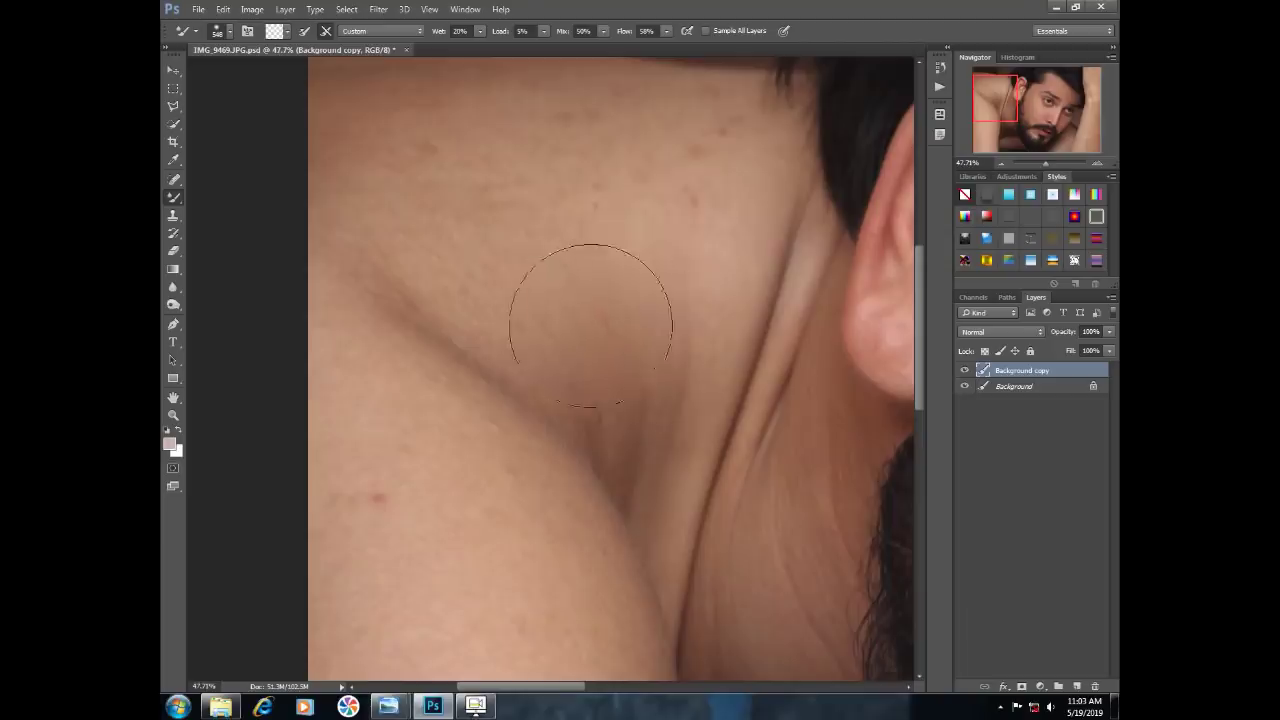
pyautogui.scroll(2, 671, 189)
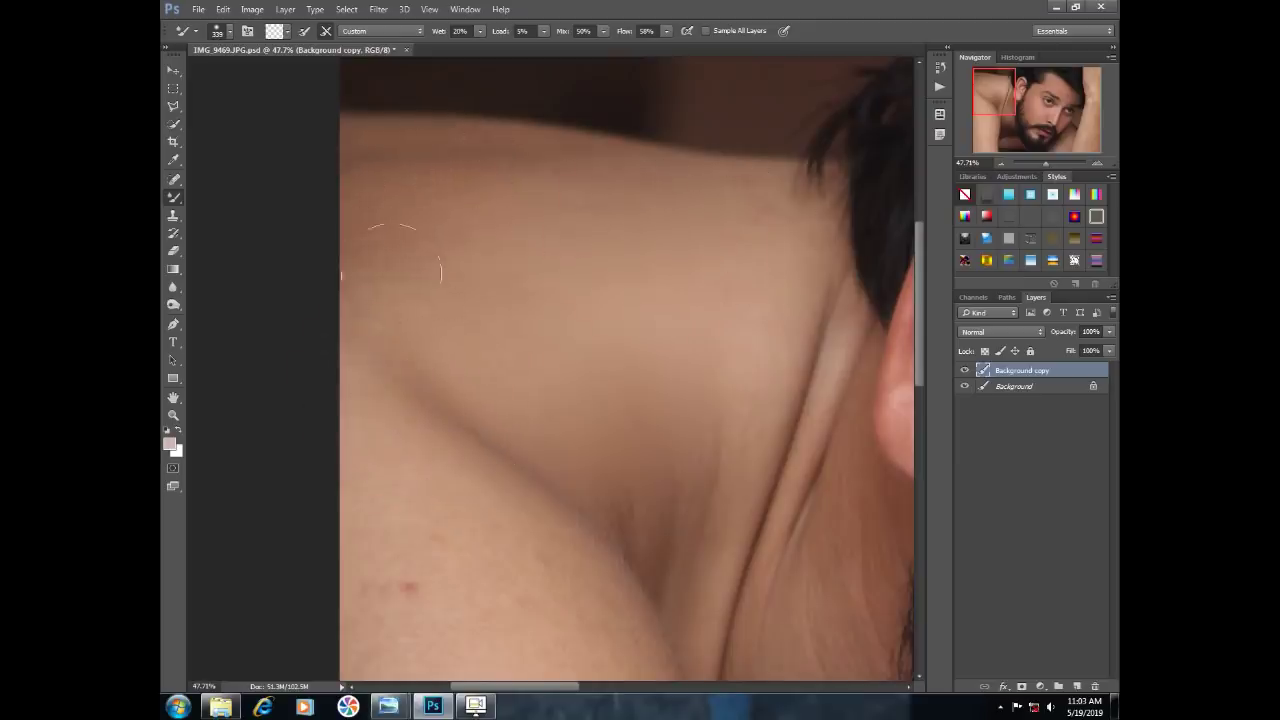
# Blend the spots and uneven tones on the upper arm with lengthwise Mixer Brush strokes
pyautogui.scroll(-6, 395, 290)
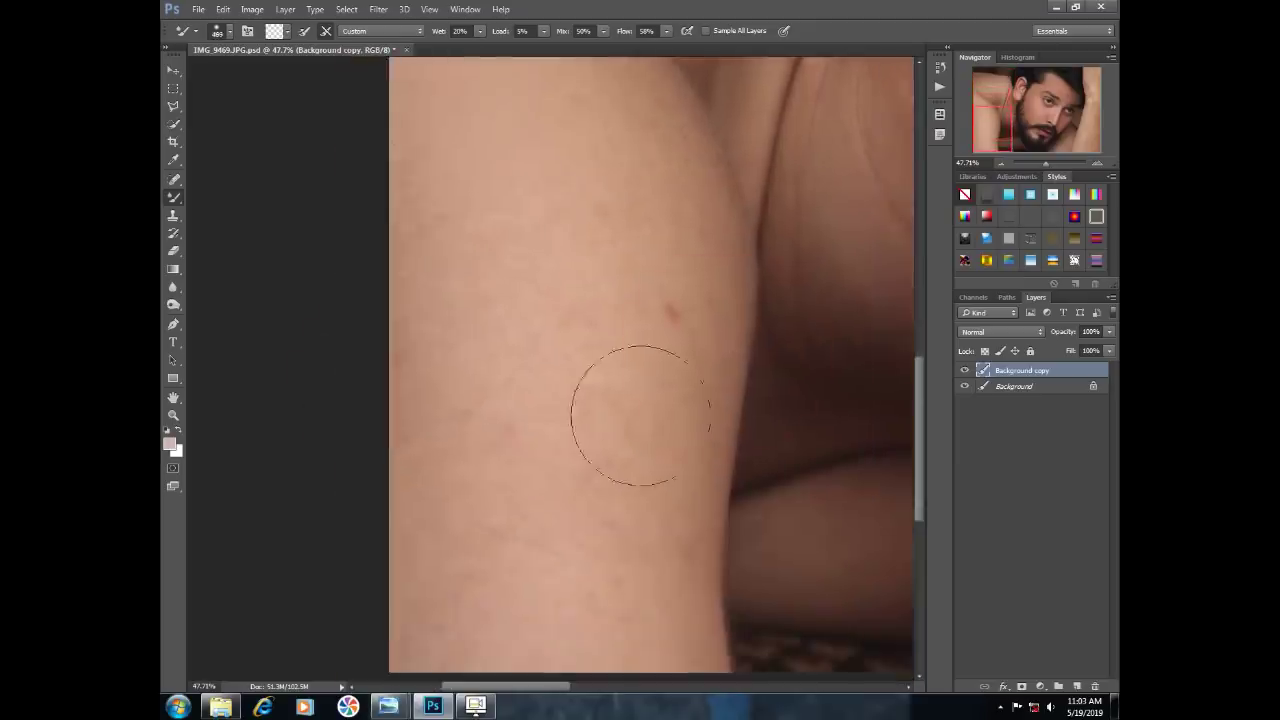
pyautogui.moveTo(643, 240); pyautogui.dragTo(654, 333)
pyautogui.moveTo(503, 433); pyautogui.dragTo(561, 283)
pyautogui.press(']')
pyautogui.press(']')
pyautogui.moveTo(618, 550); pyautogui.dragTo(606, 261)
pyautogui.keyDown('alt'); pyautogui.rightClick(584, 365); pyautogui.keyUp('alt')
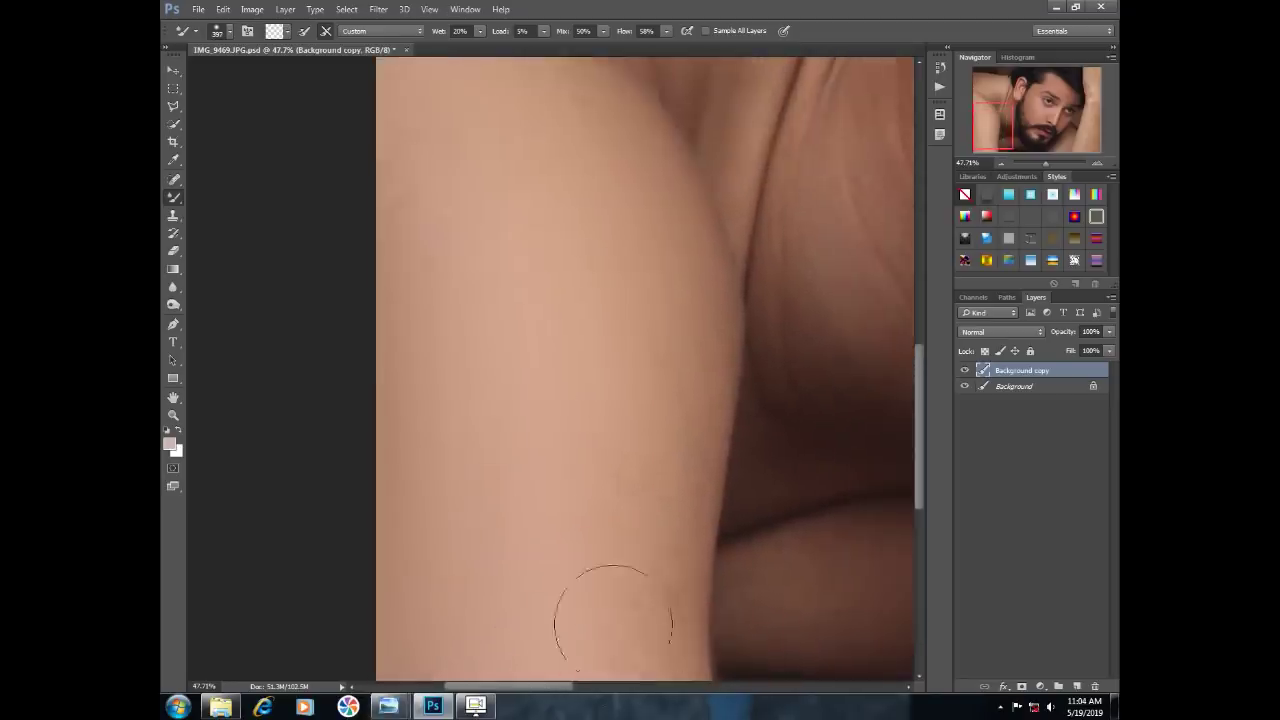
# Smooth the lower part of the arm along its shaded edge, adjusting the Mixer Brush size
pyautogui.moveTo(581, 570); pyautogui.dragTo(521, 390)
pyautogui.scroll(4, 604, 499)
pyautogui.keyDown('alt'); pyautogui.rightClick(616, 499); pyautogui.keyUp('alt')
pyautogui.moveTo(606, 270); pyautogui.dragTo(620, 434)
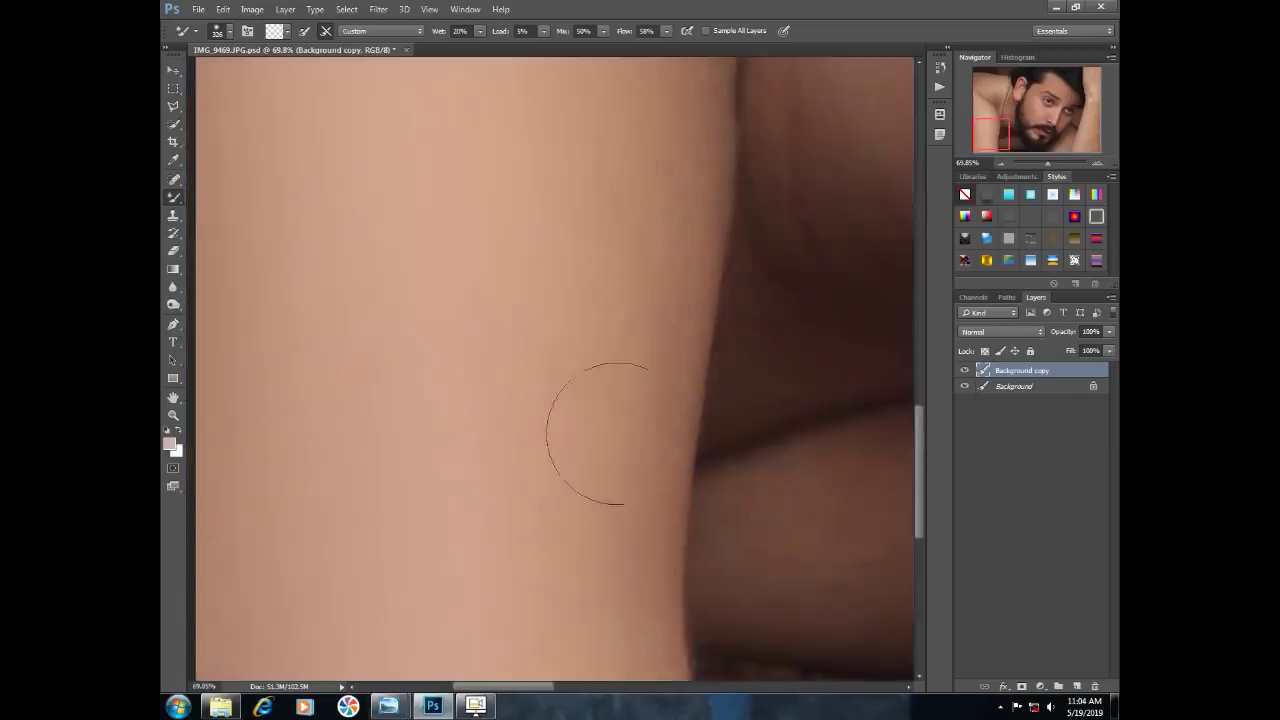
pyautogui.moveTo(640, 200); pyautogui.dragTo(598, 499)
pyautogui.moveTo(600, 200); pyautogui.dragTo(590, 460)
# Blend the hollow between the neck and the arm and the adjoining shoulder skin
pyautogui.moveTo(664, 200); pyautogui.dragTo(714, 362)
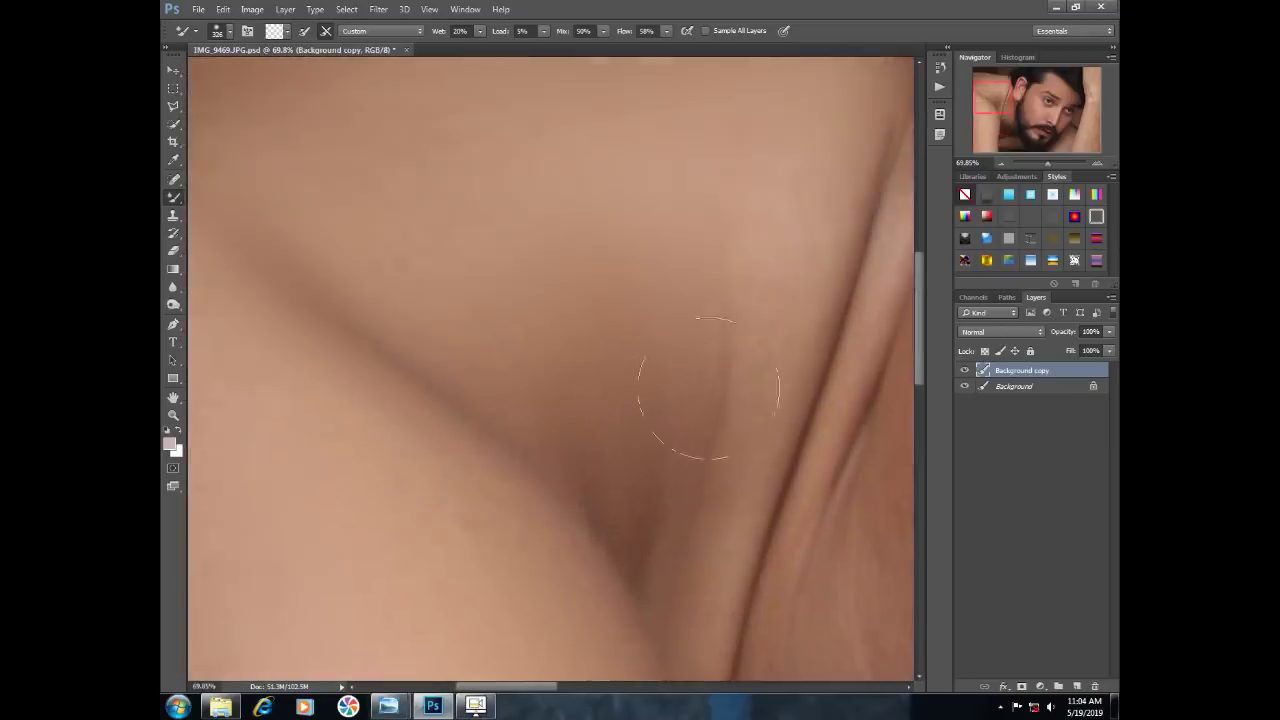
pyautogui.moveTo(731, 238); pyautogui.dragTo(756, 244)
pyautogui.moveTo(484, 308); pyautogui.dragTo(614, 386)
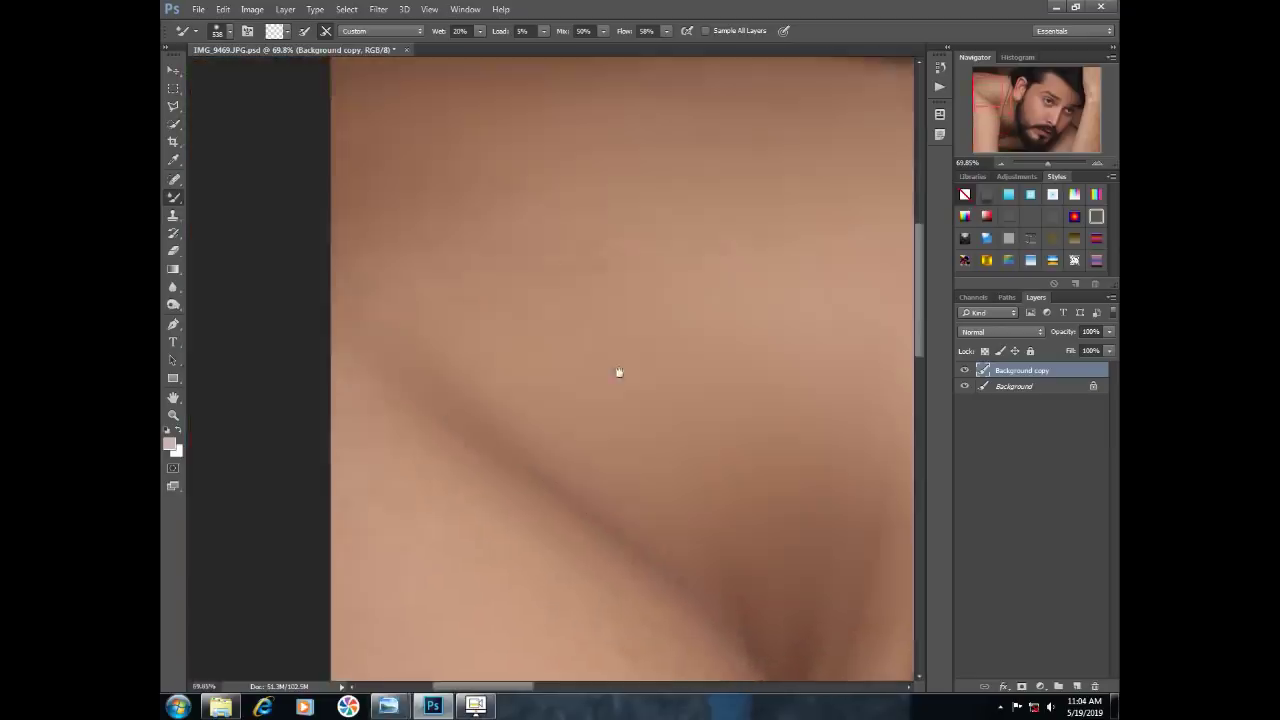
pyautogui.moveTo(812, 332); pyautogui.dragTo(612, 391)
pyautogui.moveTo(623, 391); pyautogui.dragTo(602, 395)
# Soften the neck creases behind and below the ear with strokes that follow the folds
pyautogui.moveTo(800, 535); pyautogui.dragTo(467, 417)
pyautogui.moveTo(467, 417); pyautogui.dragTo(461, 417)
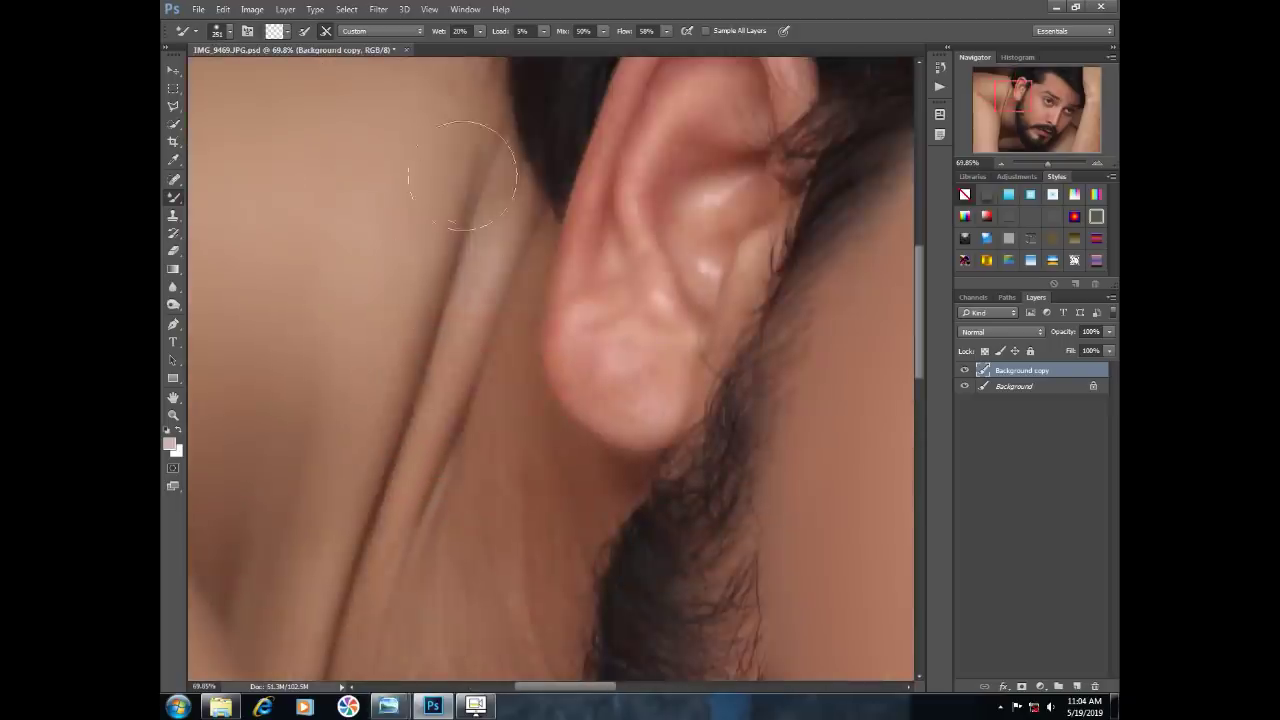
pyautogui.moveTo(371, 506); pyautogui.dragTo(391, 320)
pyautogui.moveTo(450, 418); pyautogui.dragTo(386, 294)
pyautogui.moveTo(455, 267); pyautogui.dragTo(454, 290)
pyautogui.moveTo(414, 440); pyautogui.dragTo(393, 281)
pyautogui.moveTo(374, 211); pyautogui.dragTo(378, 466)
pyautogui.moveTo(383, 465); pyautogui.dragTo(331, 469)
pyautogui.moveTo(502, 290); pyautogui.dragTo(541, 567)
pyautogui.moveTo(443, 150); pyautogui.dragTo(462, 395)
pyautogui.moveTo(320, 367); pyautogui.dragTo(340, 368)
# Smooth the earlobe and the inner folds of the ear with a small Mixer Brush
pyautogui.scroll(2, 707, 548)
pyautogui.moveTo(605, 515); pyautogui.dragTo(550, 480)
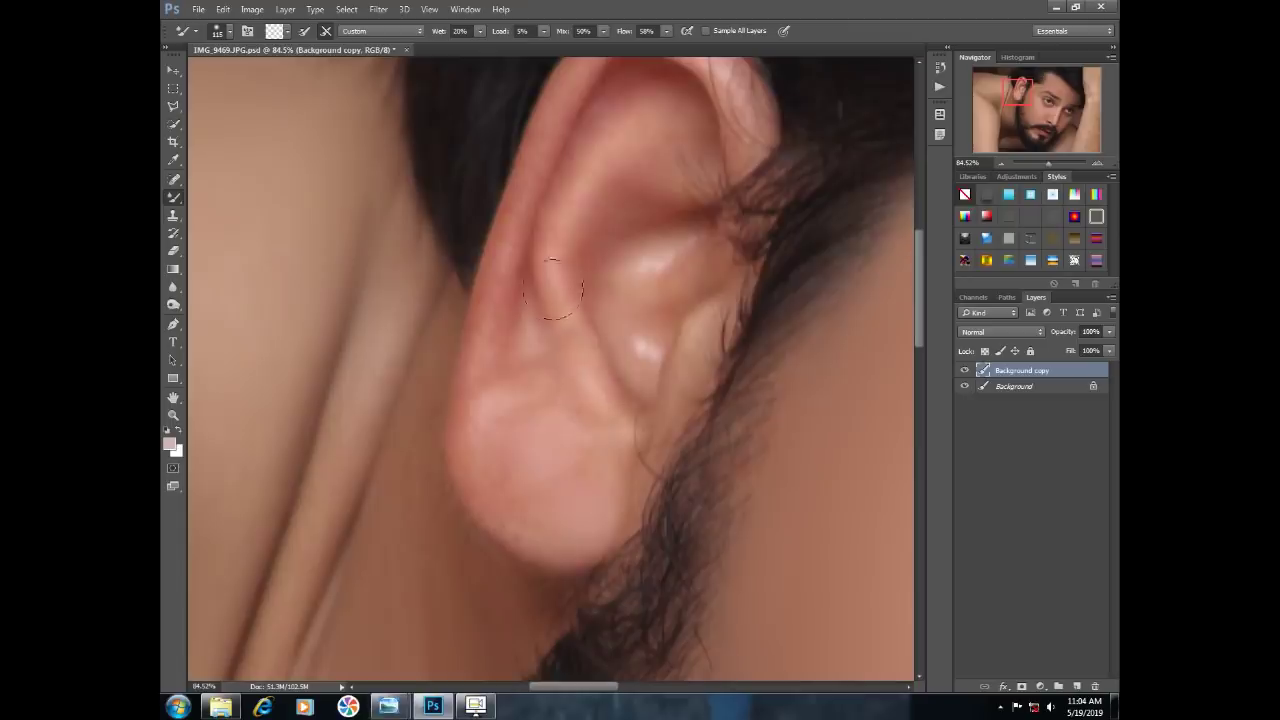
pyautogui.moveTo(589, 171)
pyautogui.mouseDown()
pyautogui.moveTo(562, 176)
pyautogui.moveTo(509, 269)
pyautogui.mouseUp()
pyautogui.moveTo(434, 590); pyautogui.dragTo(424, 464)
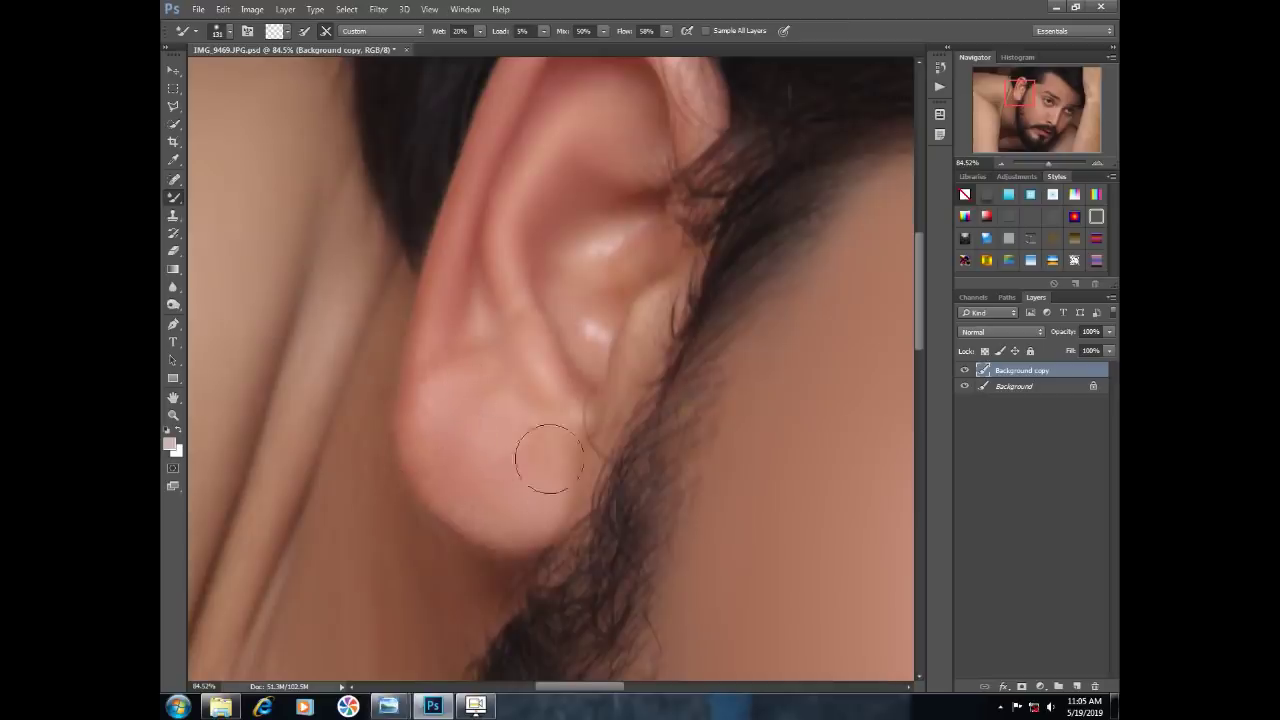
pyautogui.scroll(-3, 592, 365)
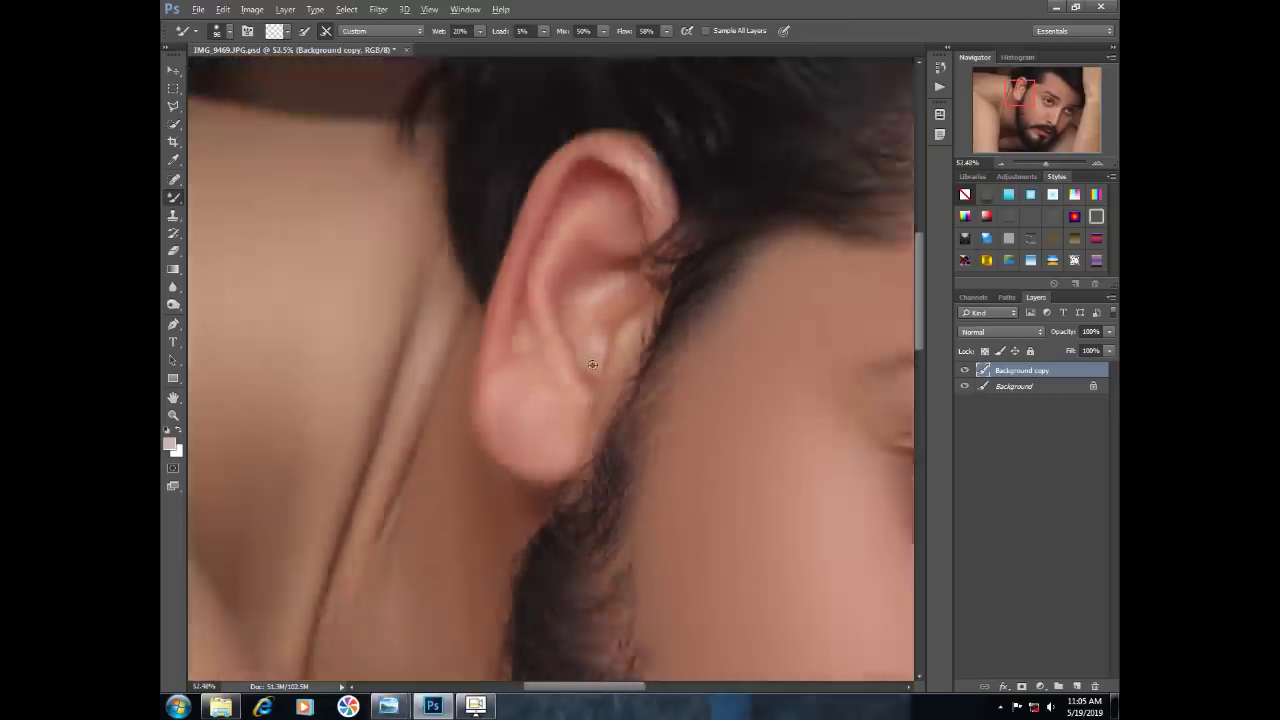
# Blend the shaded neck beside the beard and the forearm beneath it with a larger Mixer Brush
pyautogui.scroll(-3, 592, 365)
pyautogui.moveTo(592, 365); pyautogui.dragTo(445, 110)
pyautogui.scroll(3, 354, 590)
pyautogui.moveTo(297, 584); pyautogui.dragTo(346, 590)
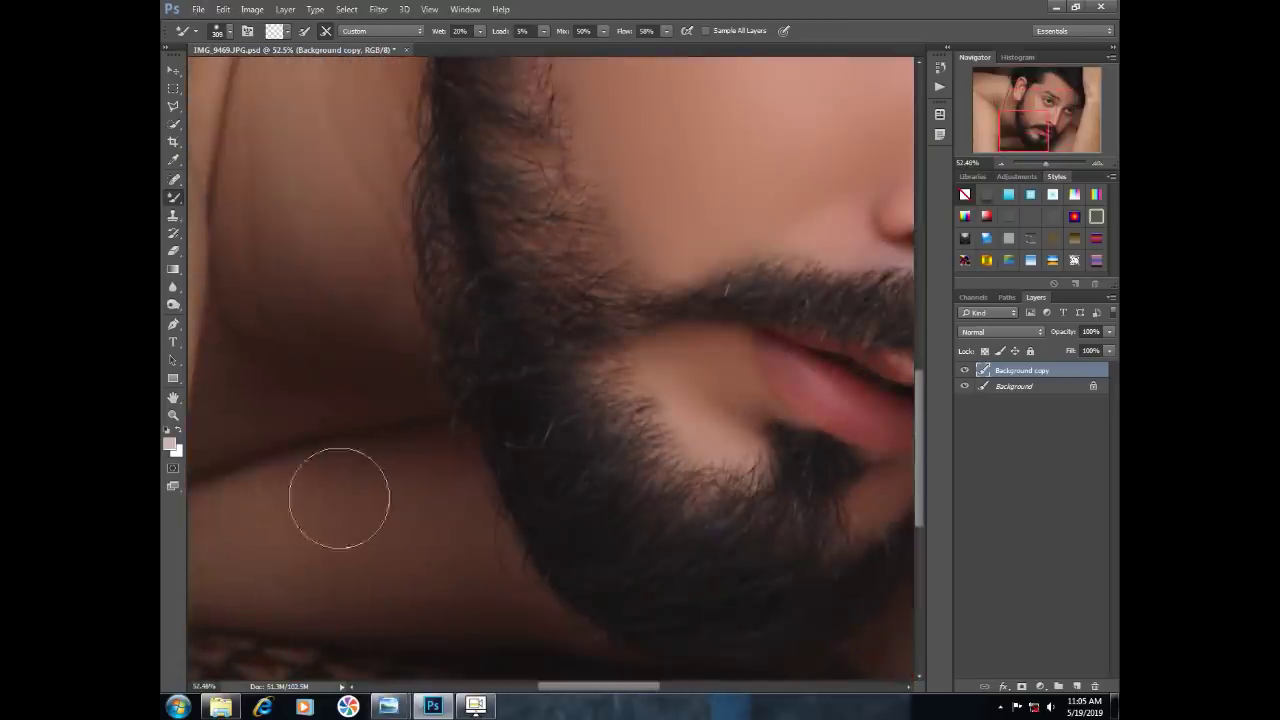
pyautogui.moveTo(302, 514); pyautogui.dragTo(500, 576)
pyautogui.press(']')
pyautogui.moveTo(537, 343)
pyautogui.mouseDown()
pyautogui.moveTo(559, 302)
pyautogui.moveTo(533, 350)
pyautogui.moveTo(495, 322)
pyautogui.mouseUp()
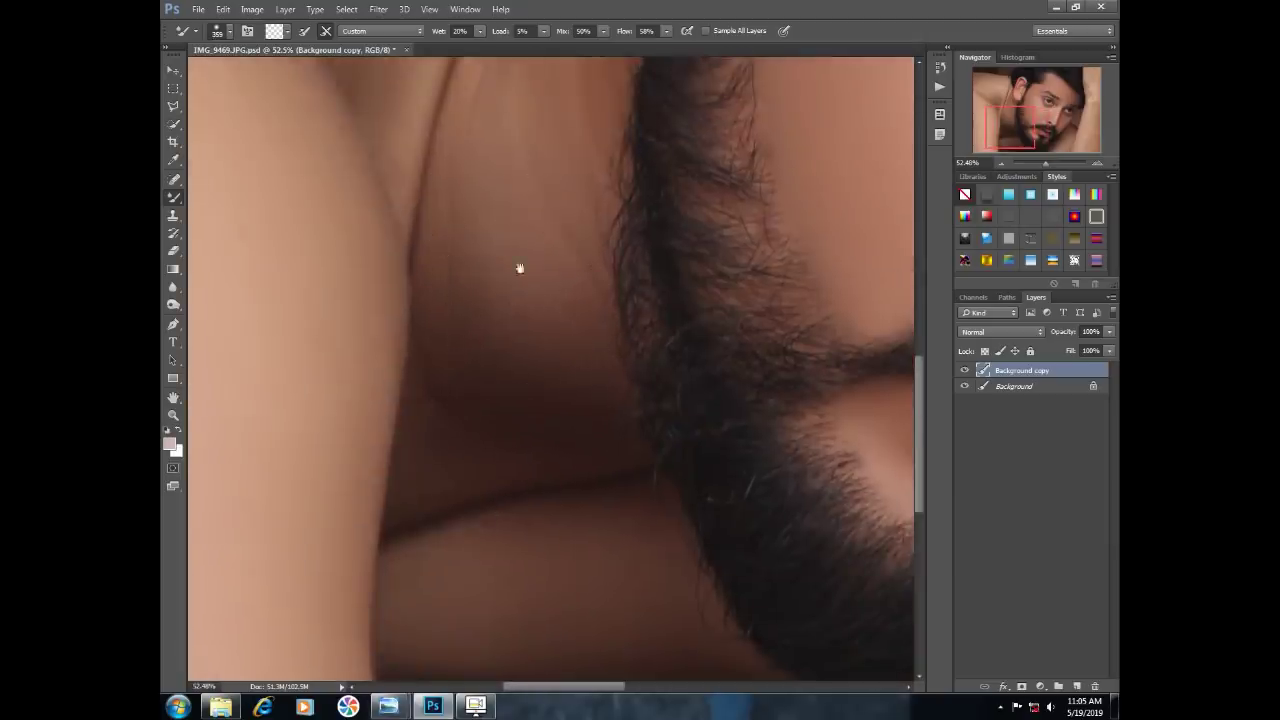
pyautogui.moveTo(519, 268); pyautogui.dragTo(523, 432)
# Smooth the shoulder skin between the beard and the raised arm, reducing the Mixer Brush size near the beard edge
pyautogui.scroll(-3, 551, 360)
pyautogui.scroll(3, 720, 440)
pyautogui.moveTo(367, 418); pyautogui.dragTo(386, 425)
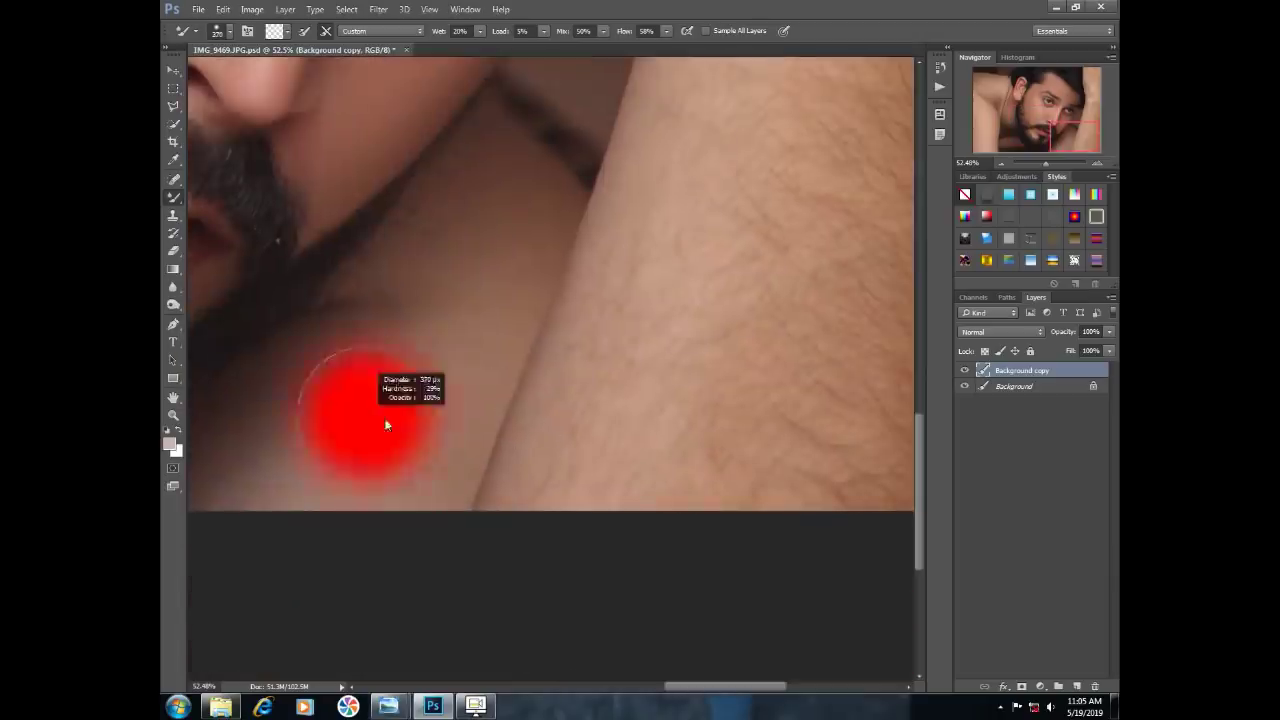
pyautogui.moveTo(438, 354); pyautogui.dragTo(646, 366)
pyautogui.press('[')
pyautogui.press('[')
pyautogui.press('[')
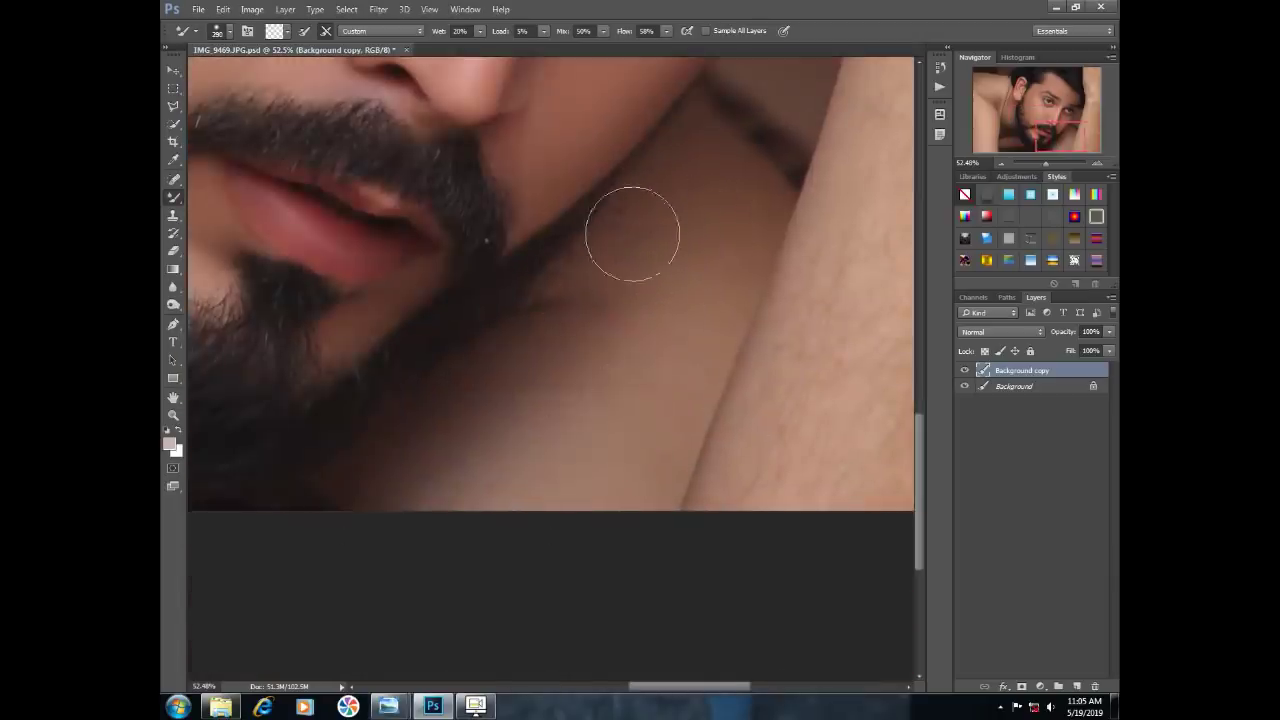
# Inspect the smoothed portrait as a whole and close up around the face and raised arm
pyautogui.scroll(-5, 538, 462)
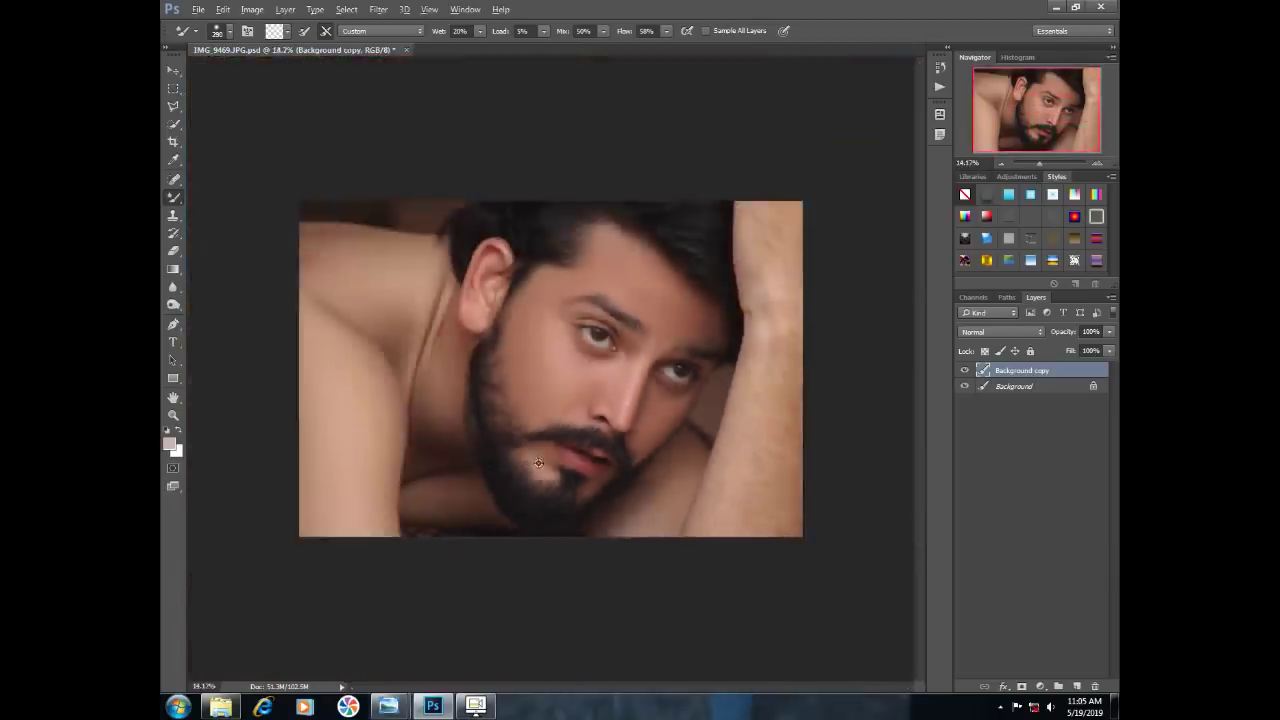
pyautogui.scroll(5, 692, 398)
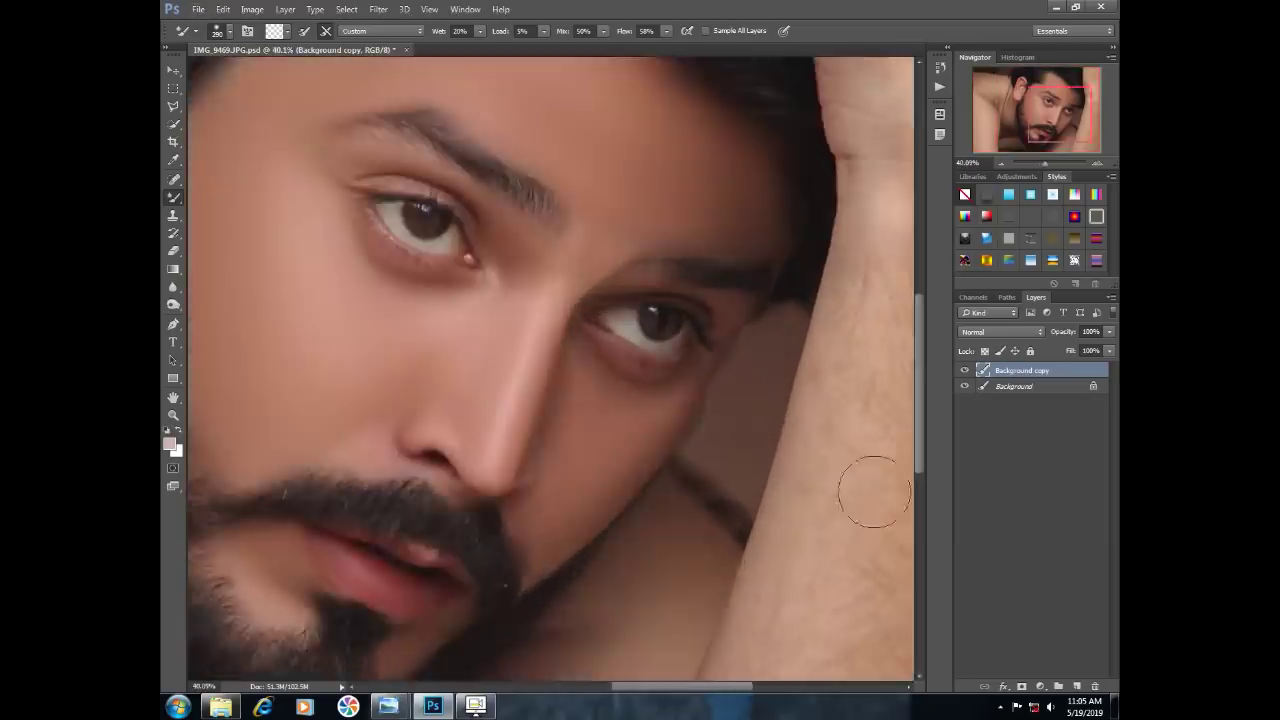
pyautogui.scroll(-4, 694, 329)
pyautogui.scroll(-1, 719, 385)
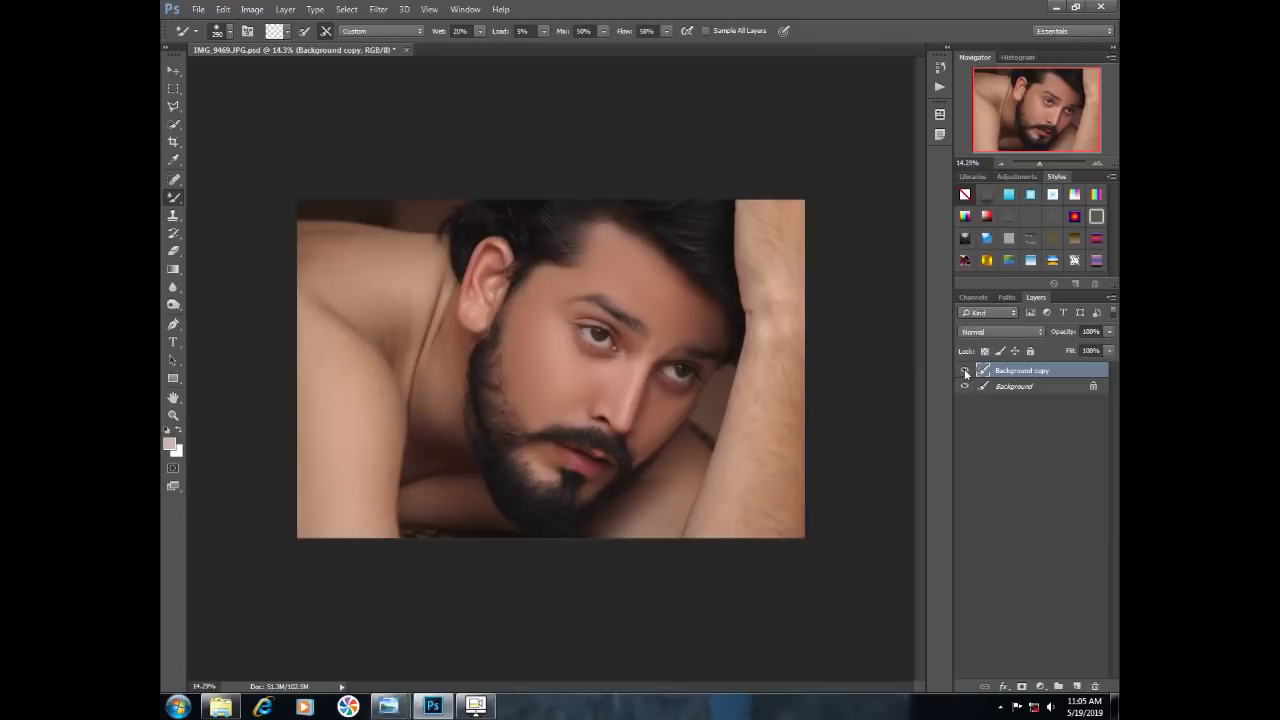
# Merge the smoothed copy into the background layer and duplicate the merged result
pyautogui.rightClick(1039, 387)
pyautogui.click(980, 510)
pyautogui.moveTo(1030, 372); pyautogui.dragTo(1077, 688)
# Smooth the skin of the raised arm from the hand past the wrist down the forearm with the Mixer Brush
pyautogui.moveTo(668, 320)
pyautogui.mouseDown()
pyautogui.moveTo(808, 268)
pyautogui.moveTo(529, 411)
pyautogui.moveTo(594, 391)
pyautogui.moveTo(571, 309)
pyautogui.mouseUp()
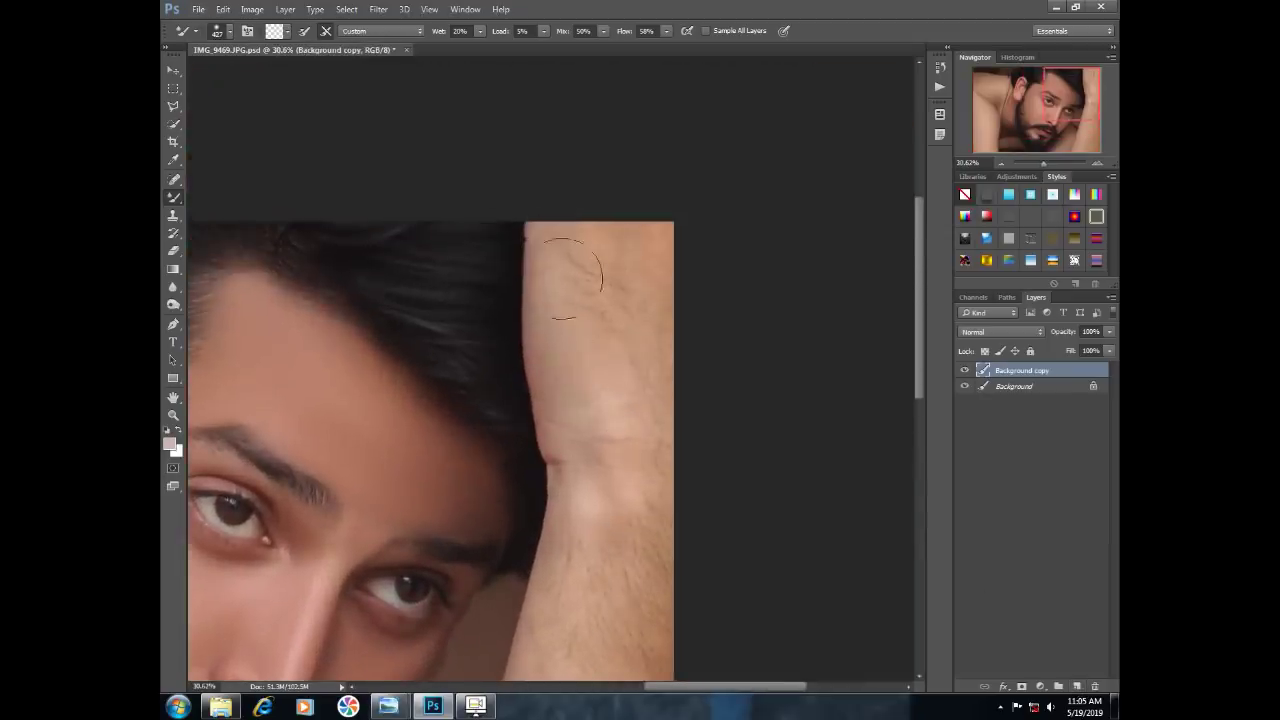
pyautogui.scroll(-3, 590, 352)
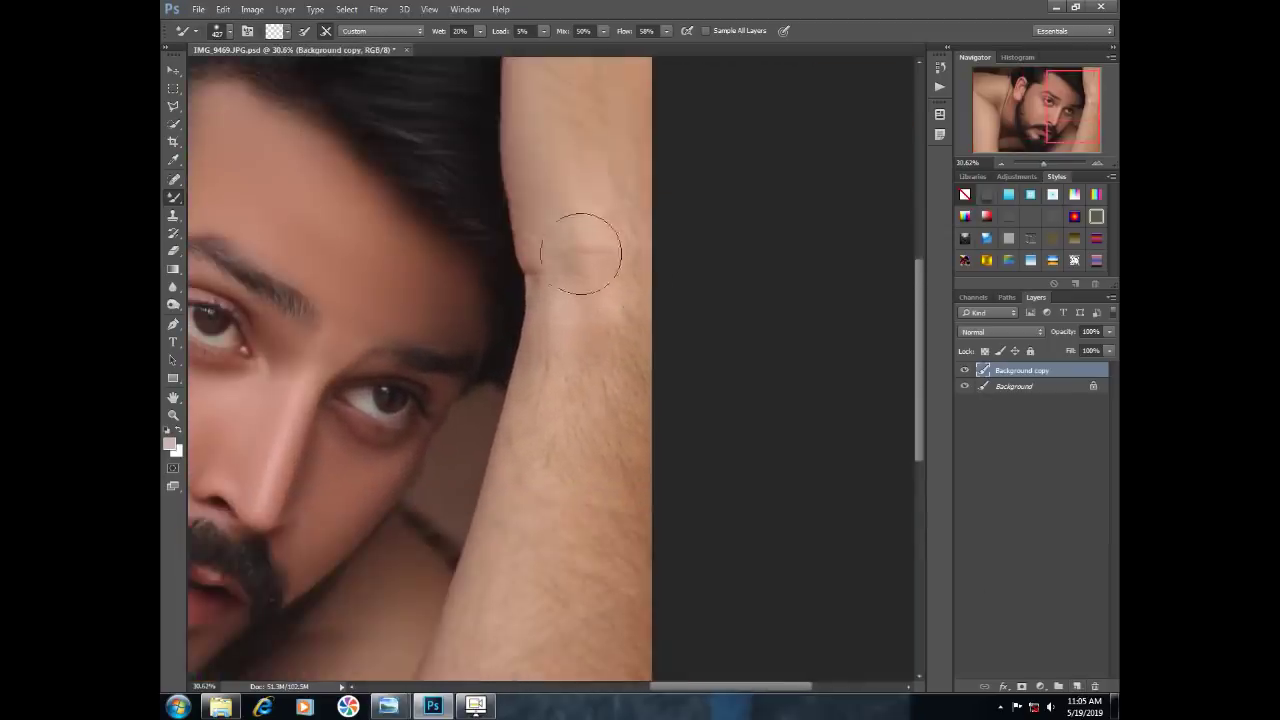
pyautogui.scroll(-3, 555, 290)
pyautogui.moveTo(525, 553); pyautogui.dragTo(538, 553)
pyautogui.press(']')
pyautogui.moveTo(627, 300); pyautogui.dragTo(616, 541)
pyautogui.moveTo(530, 593)
pyautogui.mouseDown()
pyautogui.moveTo(588, 299)
pyautogui.moveTo(630, 185)
pyautogui.moveTo(635, 221)
pyautogui.moveTo(563, 263)
pyautogui.mouseUp()
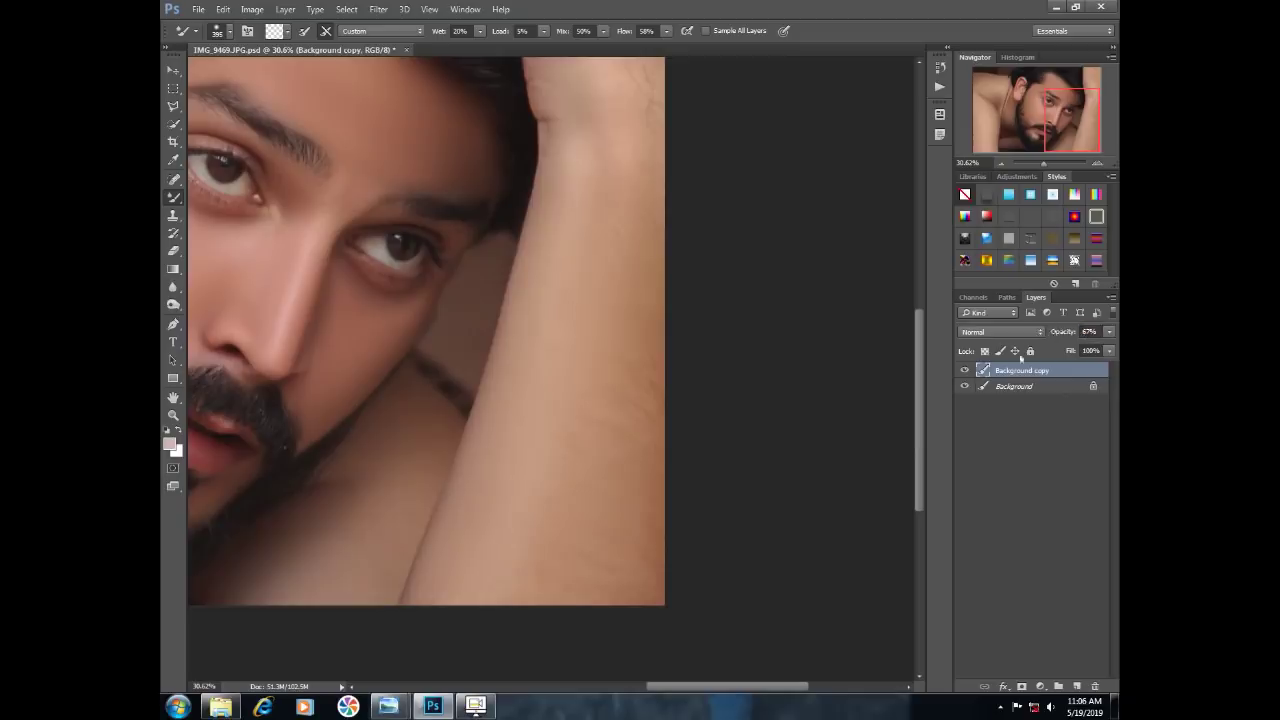
# Merge the arm-smoothing layer at 67% opacity into the background and duplicate the merged result
pyautogui.click(966, 373)
pyautogui.scroll(-3, 571, 275)
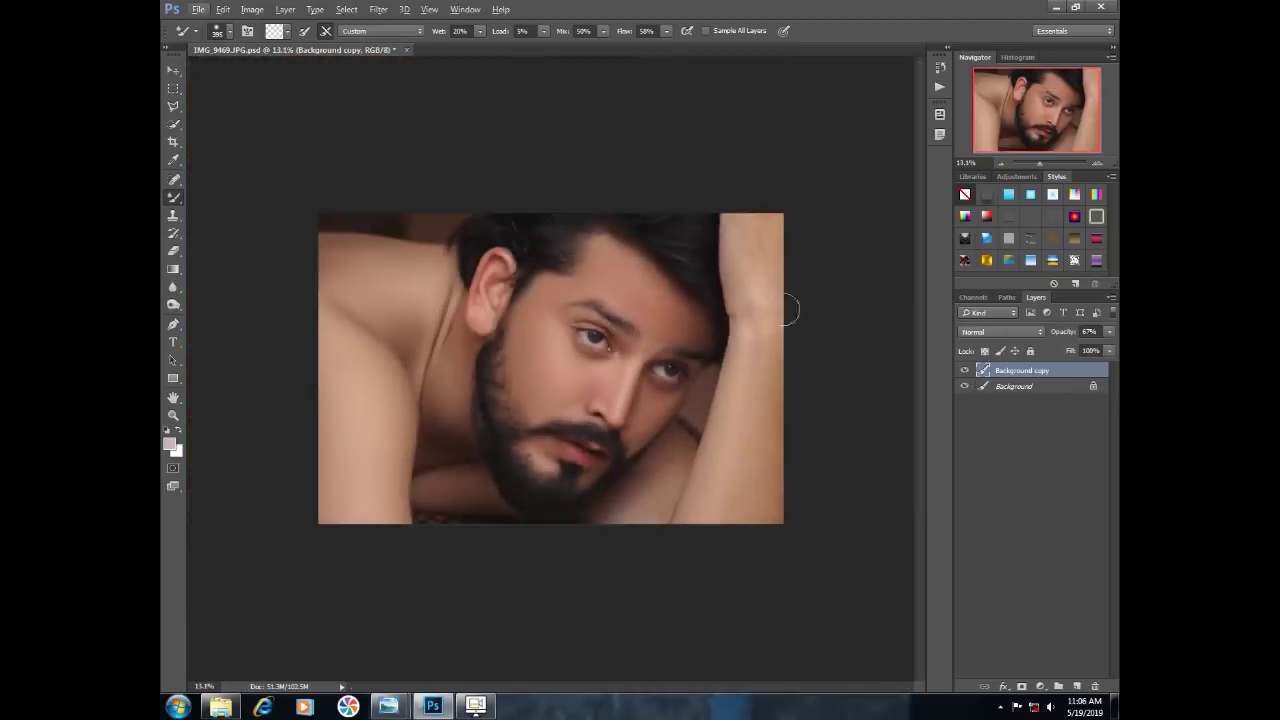
pyautogui.keyDown('shift'); pyautogui.click(1044, 386); pyautogui.keyUp('shift')
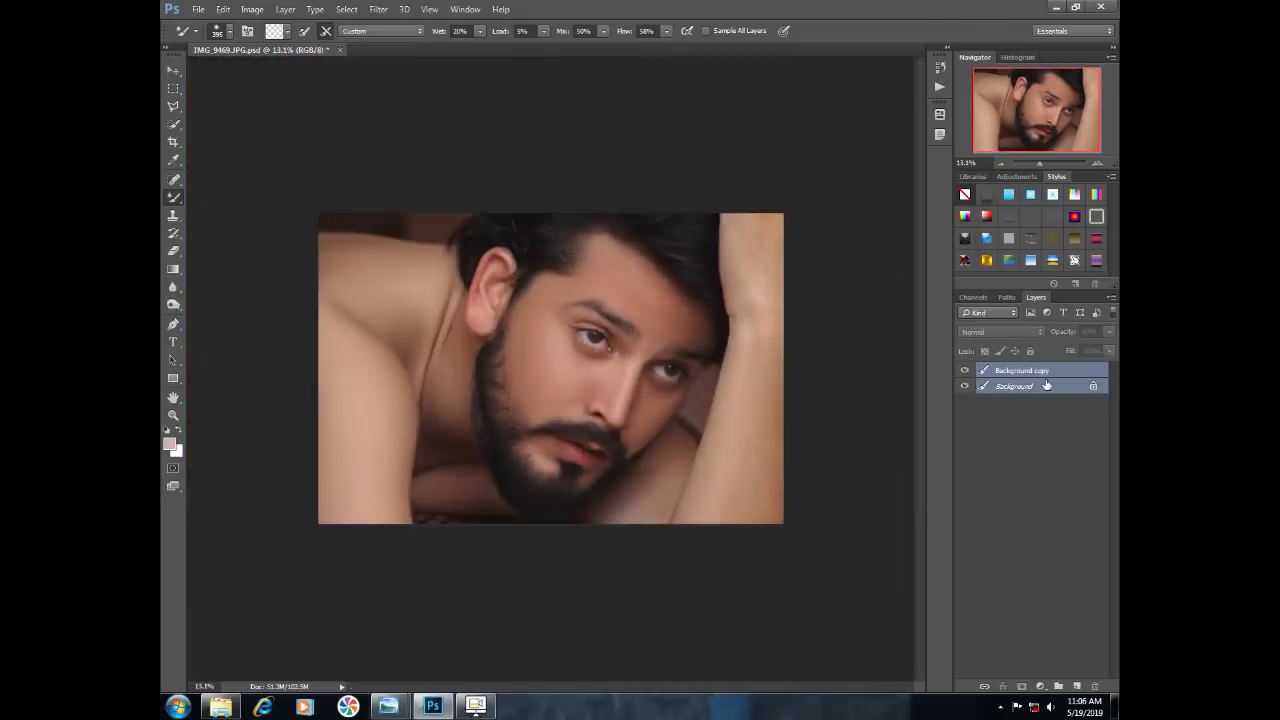
pyautogui.rightClick(1046, 386)
pyautogui.click(980, 509)
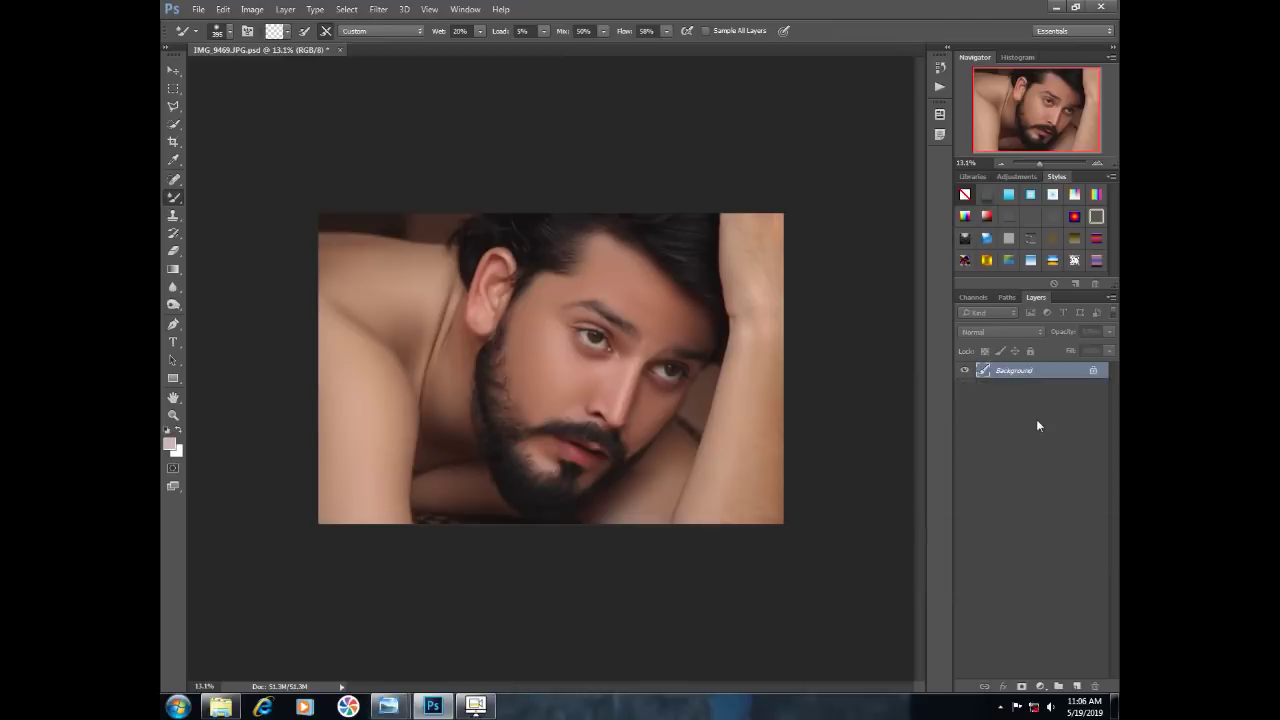
pyautogui.moveTo(1079, 379); pyautogui.dragTo(1073, 687)
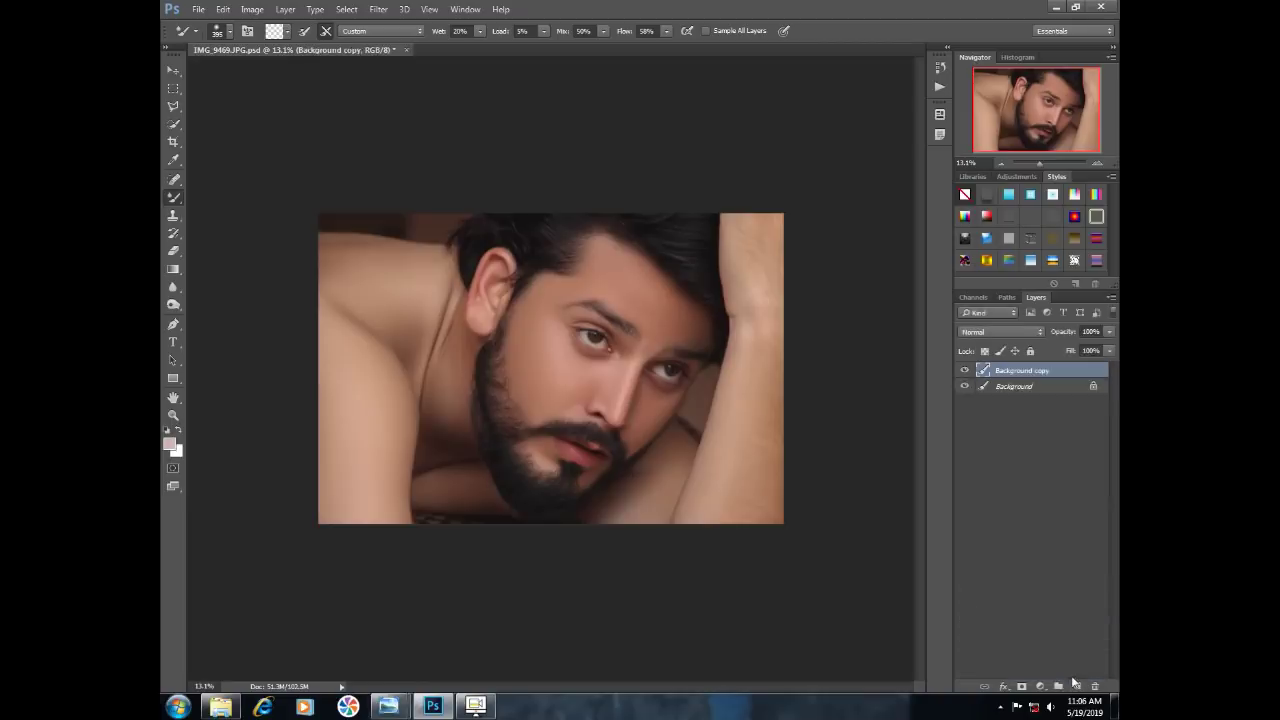
# Apply a Camera Raw post-crop vignette with Amount -23, Midpoint 55 and an increased Feather to the duplicate layer
pyautogui.click(405, 9)
pyautogui.moveTo(378, 9)
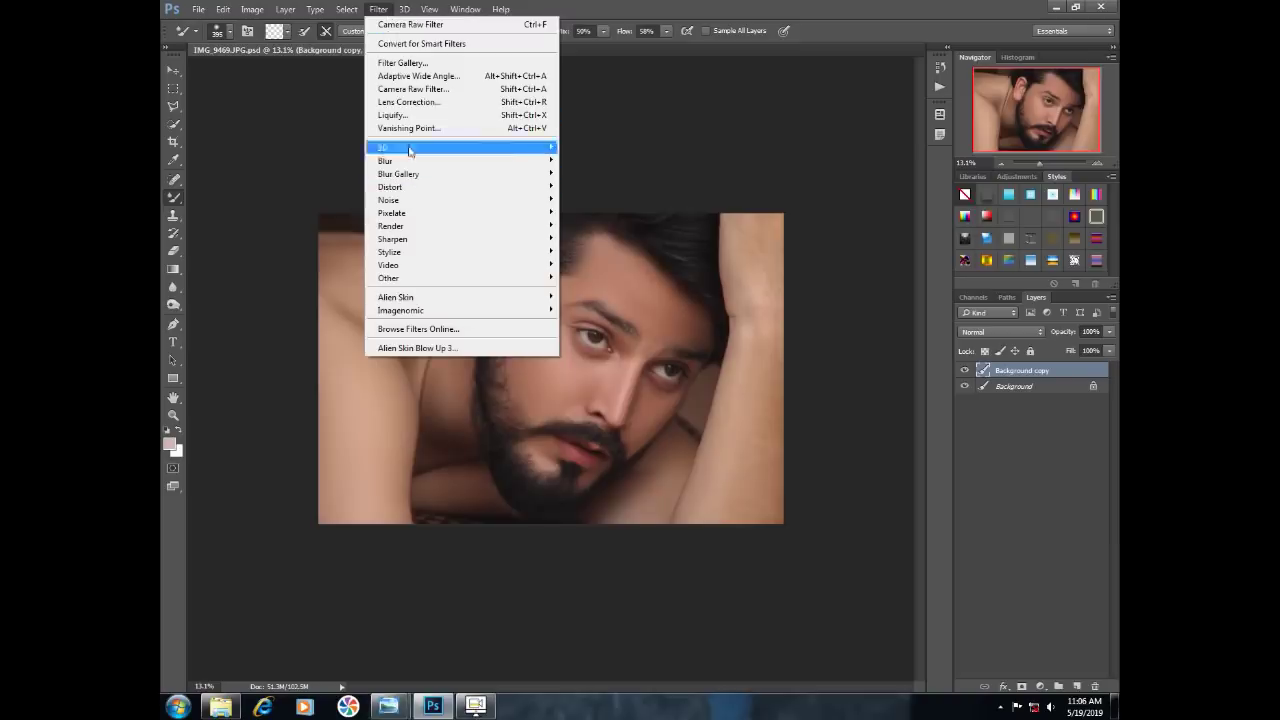
pyautogui.click(413, 90)
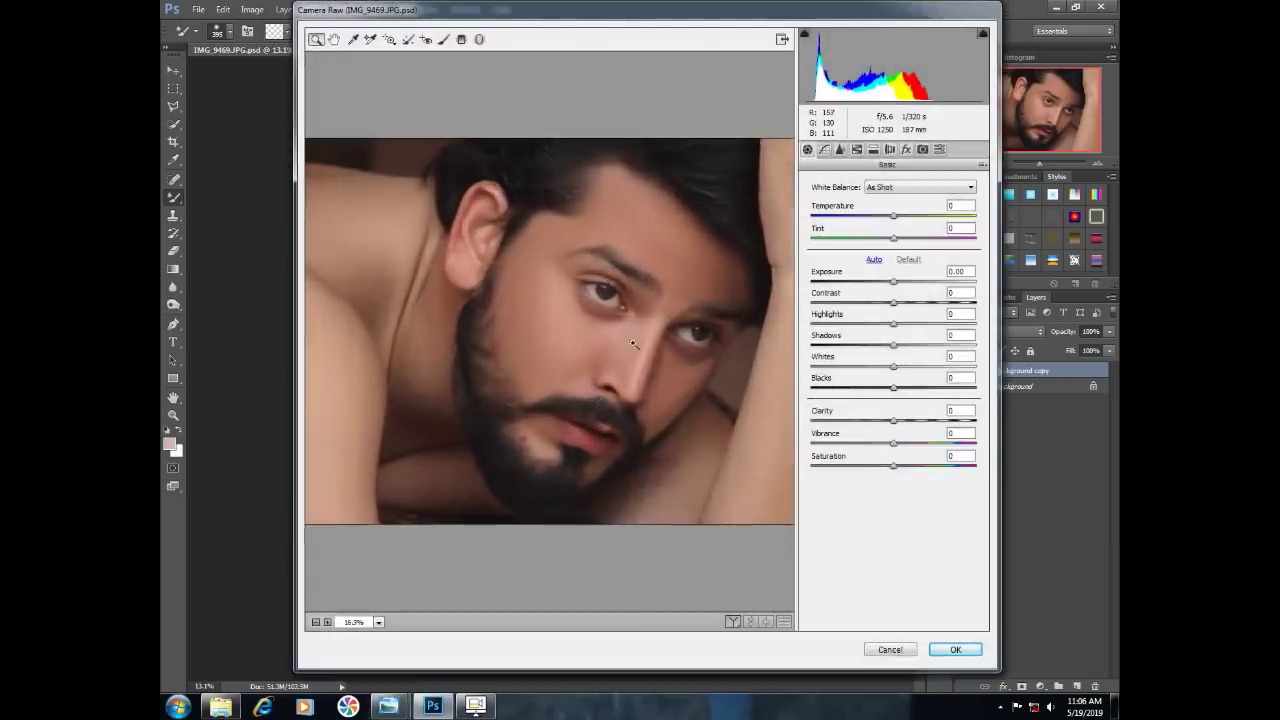
pyautogui.keyDown('alt'); pyautogui.click(632, 343); pyautogui.keyUp('alt')
pyautogui.click(906, 150)
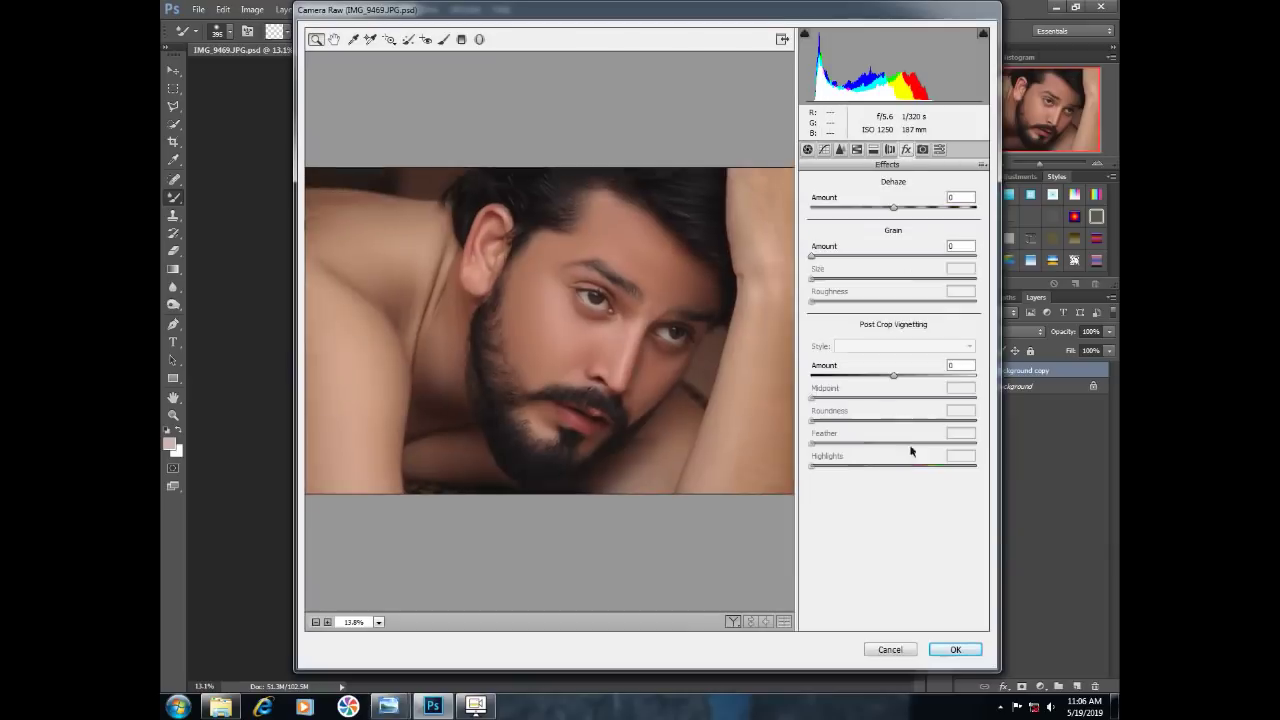
pyautogui.moveTo(889, 378); pyautogui.dragTo(882, 372)
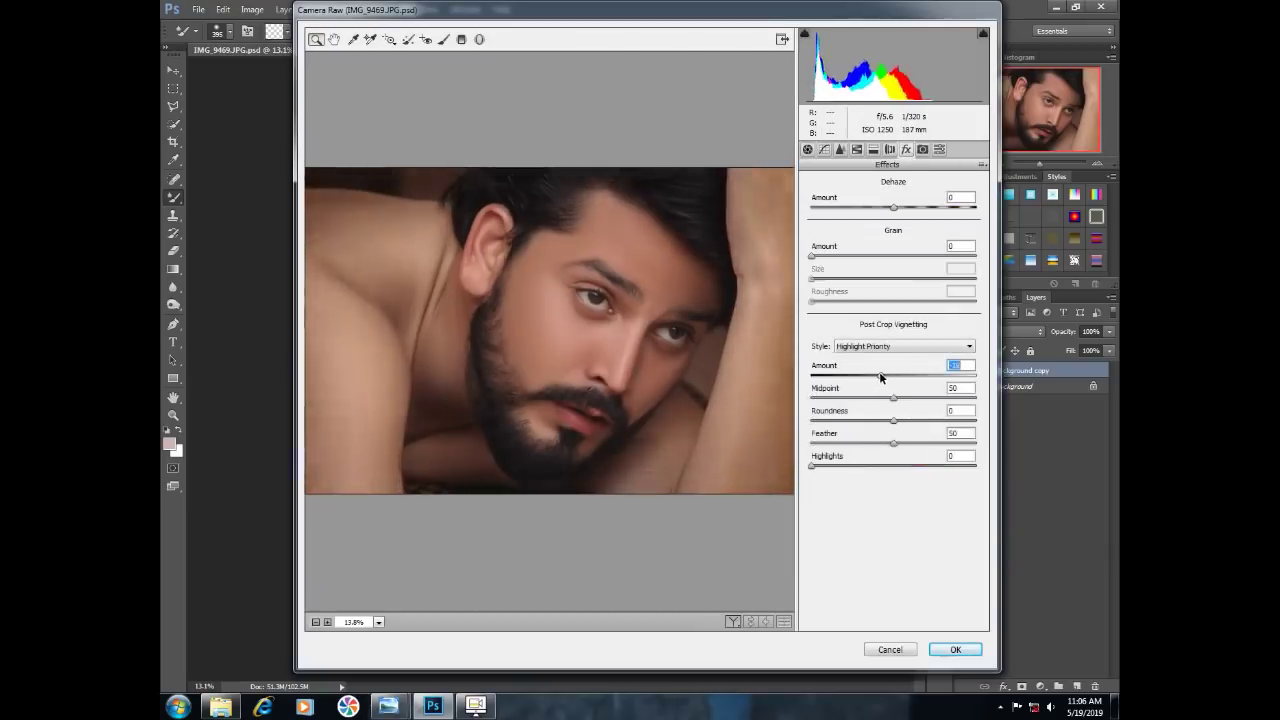
pyautogui.moveTo(882, 376); pyautogui.dragTo(873, 374)
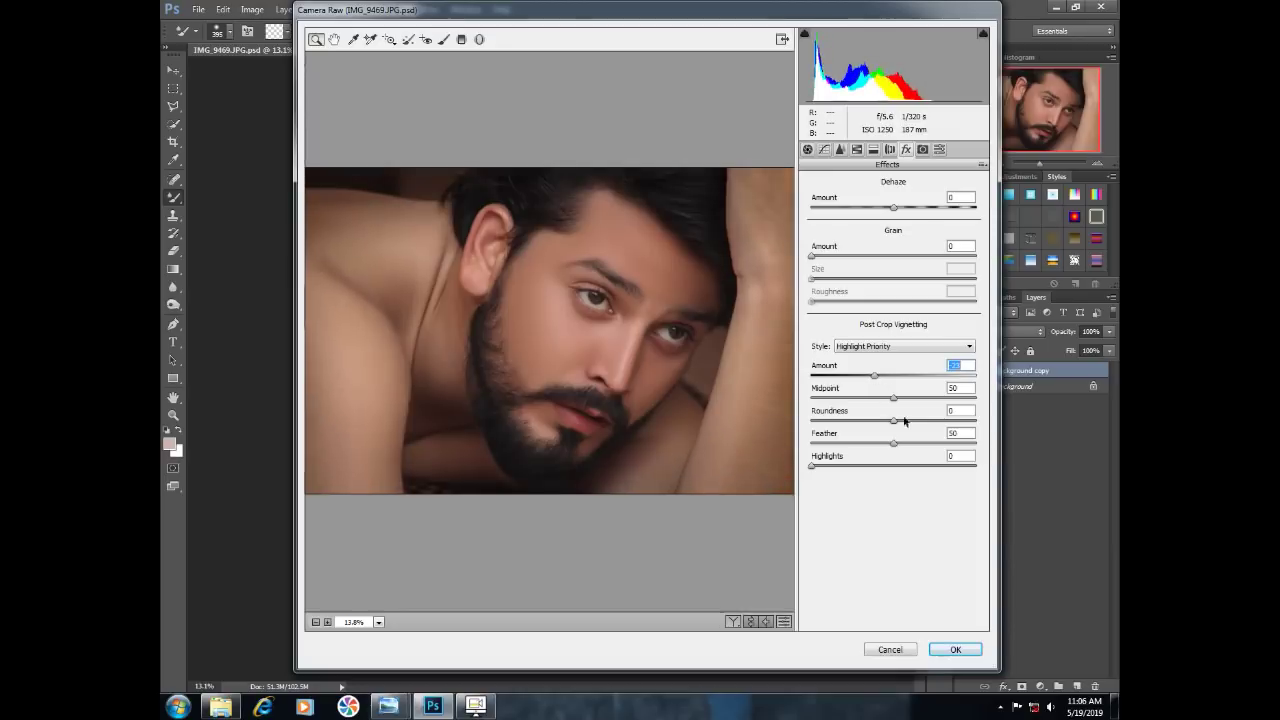
pyautogui.moveTo(892, 398); pyautogui.dragTo(899, 400)
pyautogui.moveTo(907, 443); pyautogui.dragTo(922, 451)
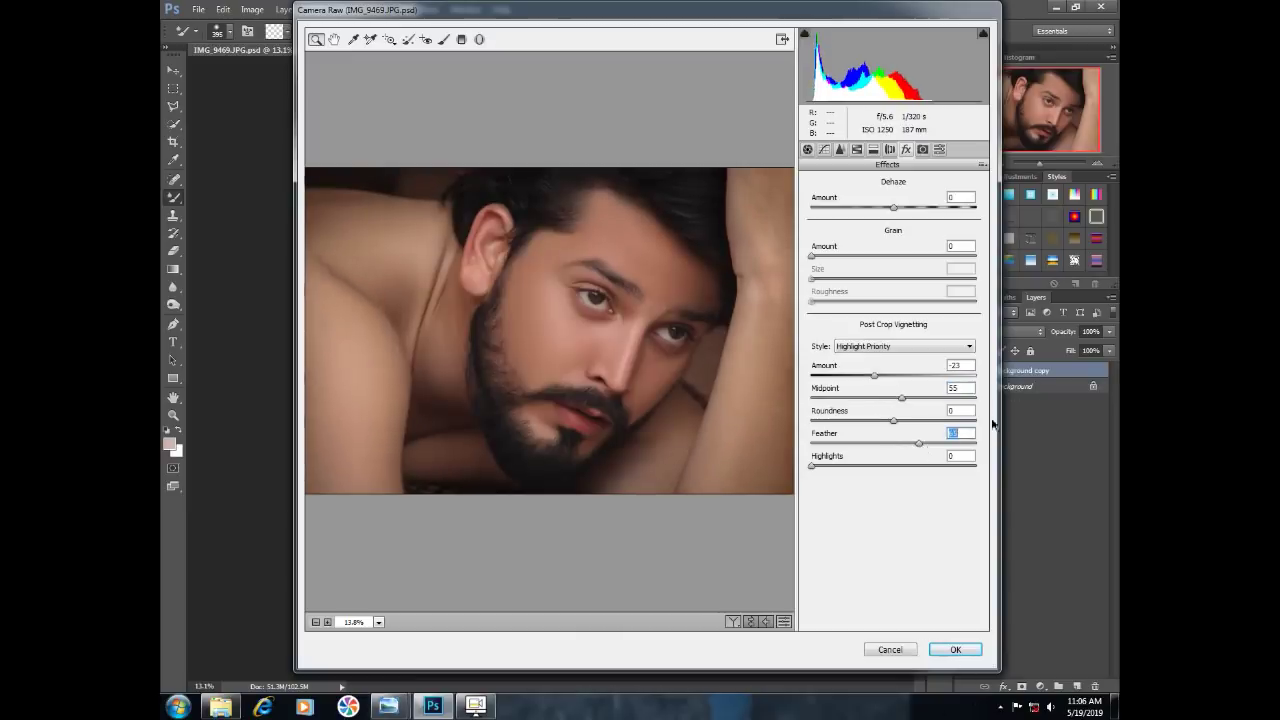
pyautogui.click(956, 650)
# Add a mask to the vignette layer and paint black with a soft round Brush over the hair, forehead and raised arm
pyautogui.click(1021, 687)
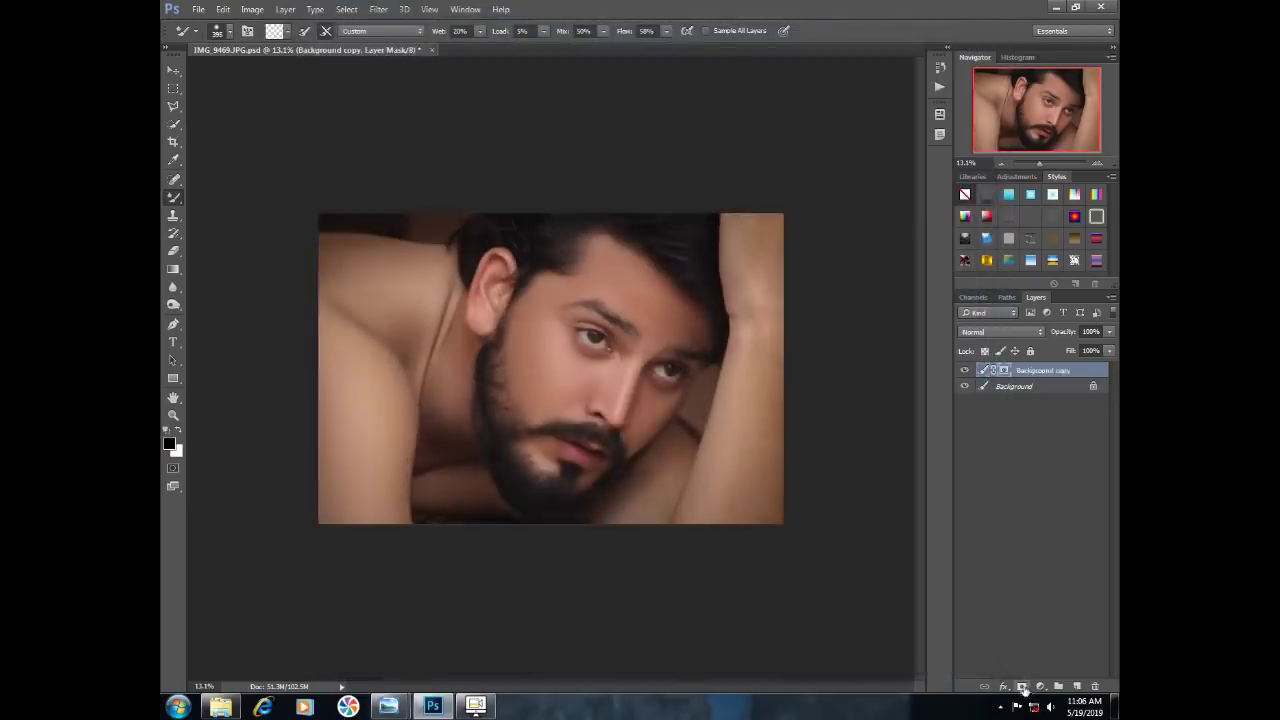
pyautogui.rightClick(175, 198)
pyautogui.click(206, 196)
pyautogui.moveTo(634, 420); pyautogui.dragTo(545, 408)
pyautogui.rightClick(548, 410)
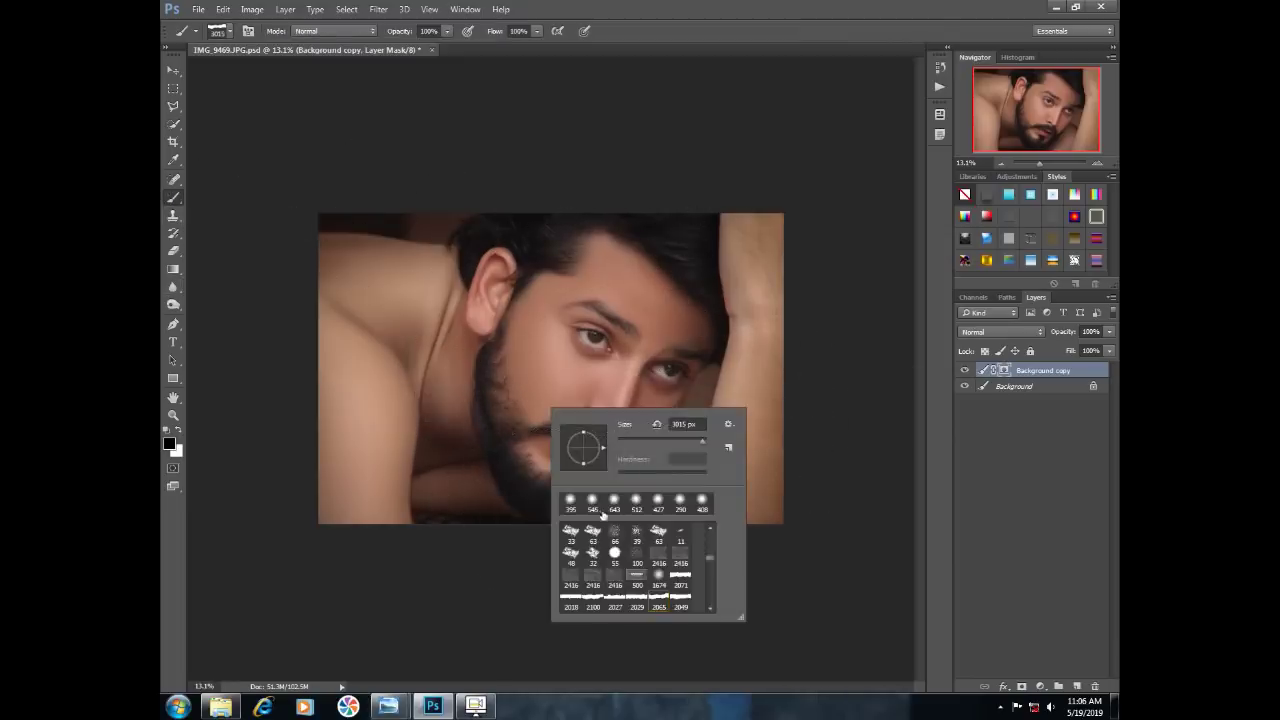
pyautogui.moveTo(583, 325)
pyautogui.mouseDown()
pyautogui.moveTo(594, 328)
pyautogui.moveTo(582, 231)
pyautogui.mouseUp()
pyautogui.moveTo(582, 232); pyautogui.dragTo(590, 206)
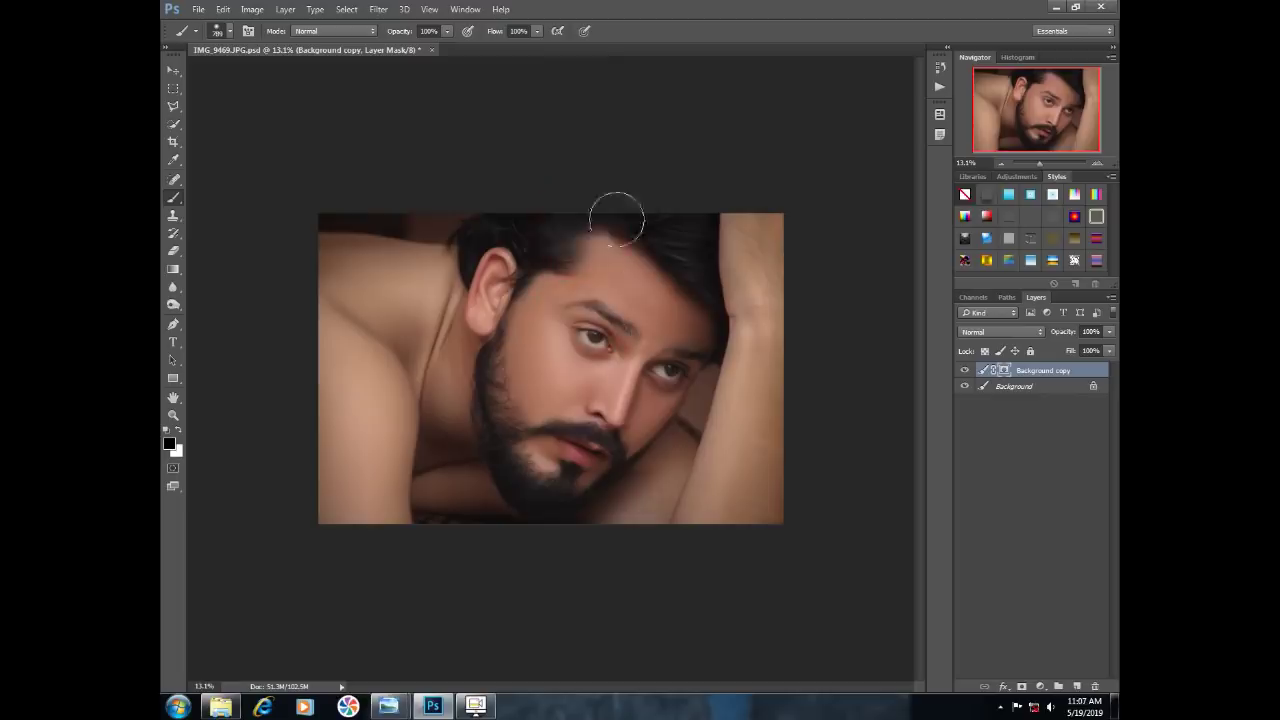
pyautogui.scroll(2, 750, 425)
pyautogui.moveTo(763, 501)
pyautogui.mouseDown()
pyautogui.moveTo(744, 535)
pyautogui.moveTo(755, 534)
pyautogui.mouseUp()
pyautogui.moveTo(790, 400)
pyautogui.mouseDown()
pyautogui.moveTo(783, 457)
pyautogui.moveTo(790, 201)
pyautogui.moveTo(795, 236)
pyautogui.mouseUp()
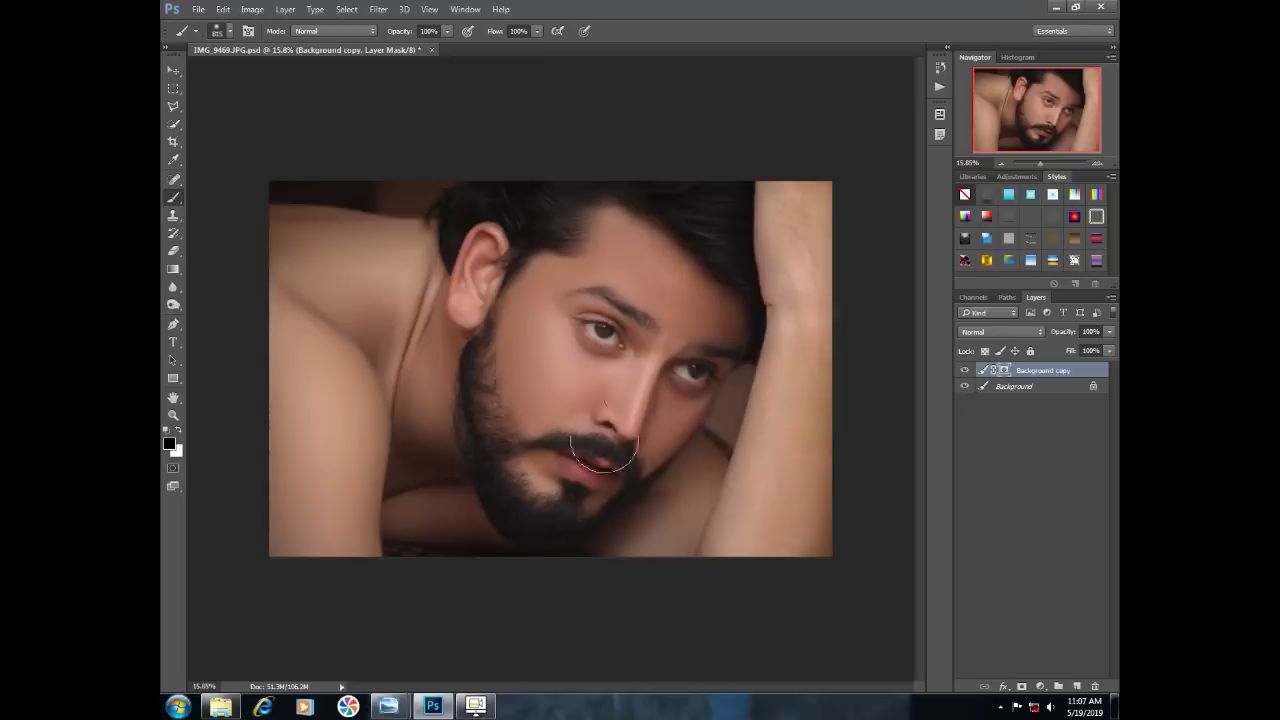
# Set the brush opacity to 72% and mask the vignette over the upper arm and shoulder
pyautogui.press('7')
pyautogui.press('2')
pyautogui.moveTo(366, 557); pyautogui.dragTo(296, 341)
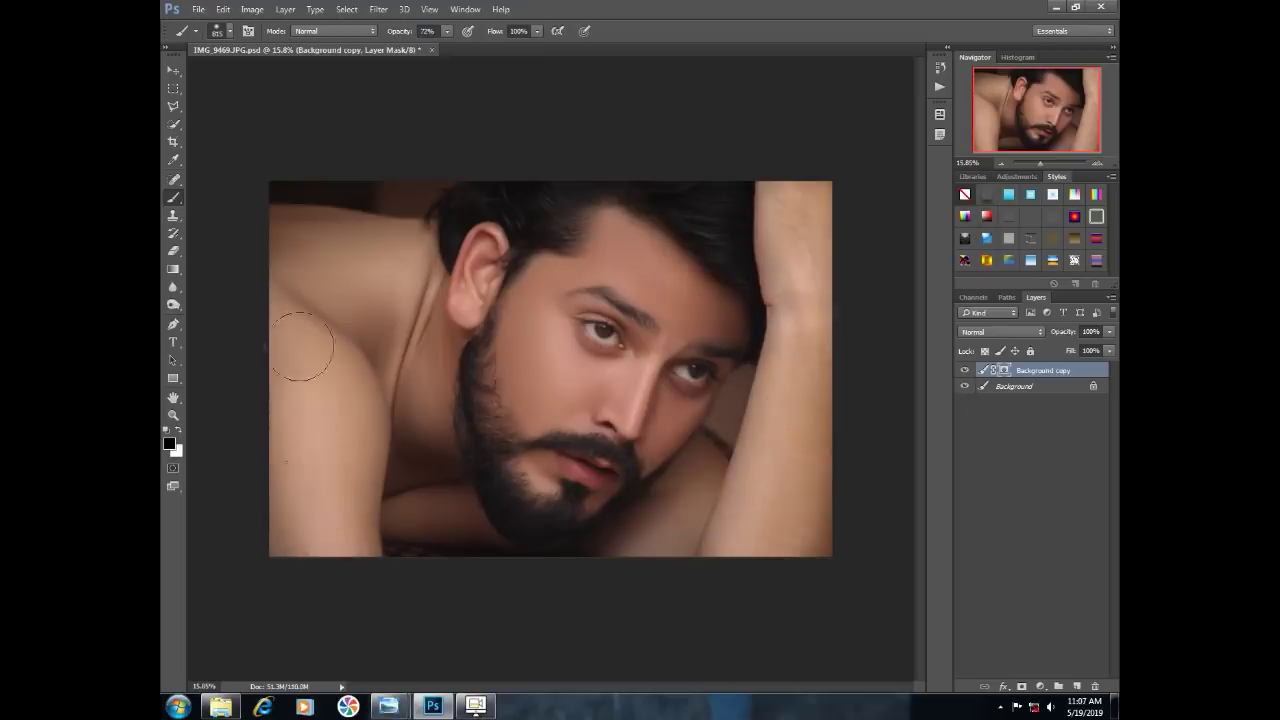
pyautogui.moveTo(379, 316); pyautogui.dragTo(360, 287)
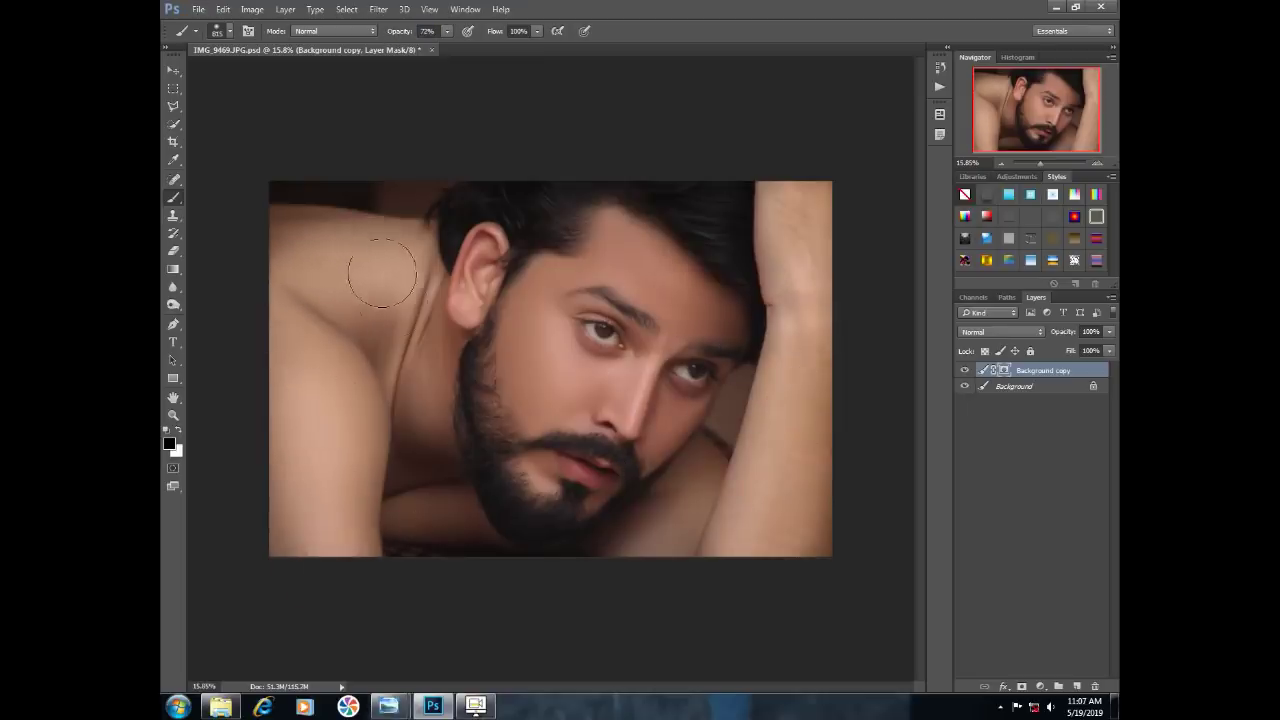
# Compare the portrait with the masked vignette layer hidden and shown
pyautogui.click(965, 371)
pyautogui.click(967, 373)
pyautogui.click(967, 373)
pyautogui.click(967, 373)
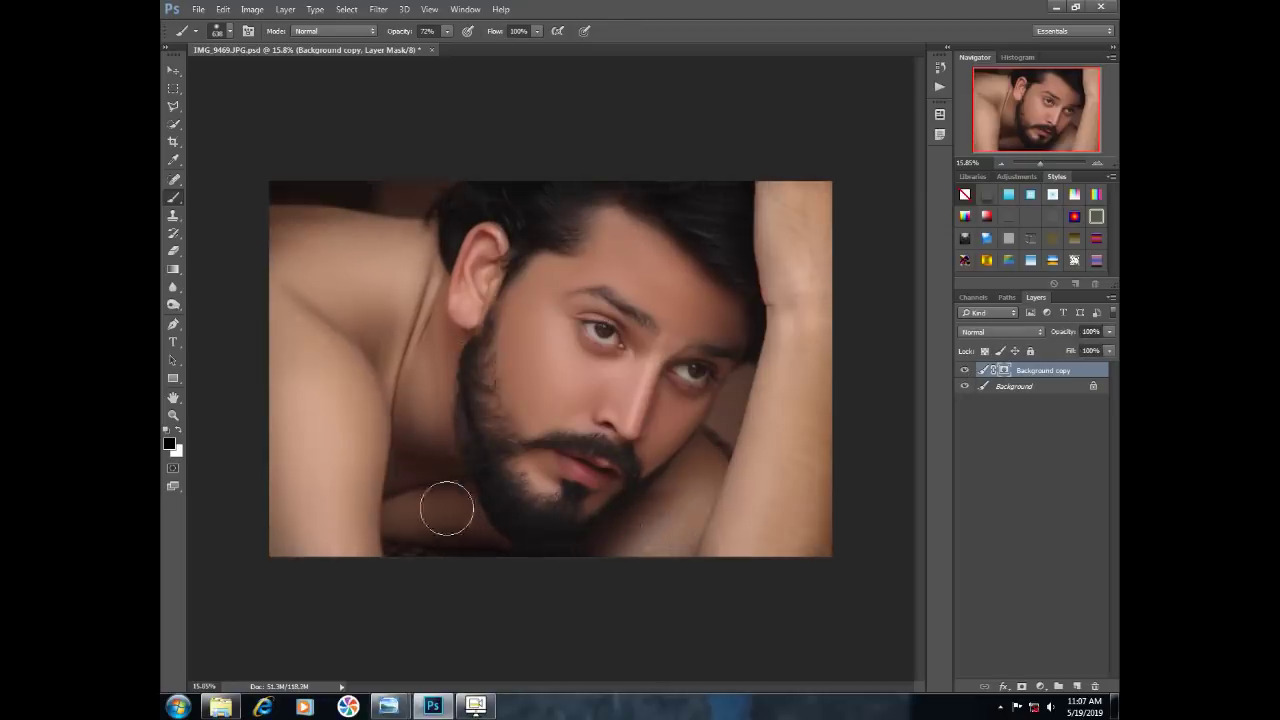
pyautogui.keyDown('alt'); pyautogui.rightClick(459, 470); pyautogui.keyUp('alt')
pyautogui.click(965, 371)
pyautogui.click(965, 371)
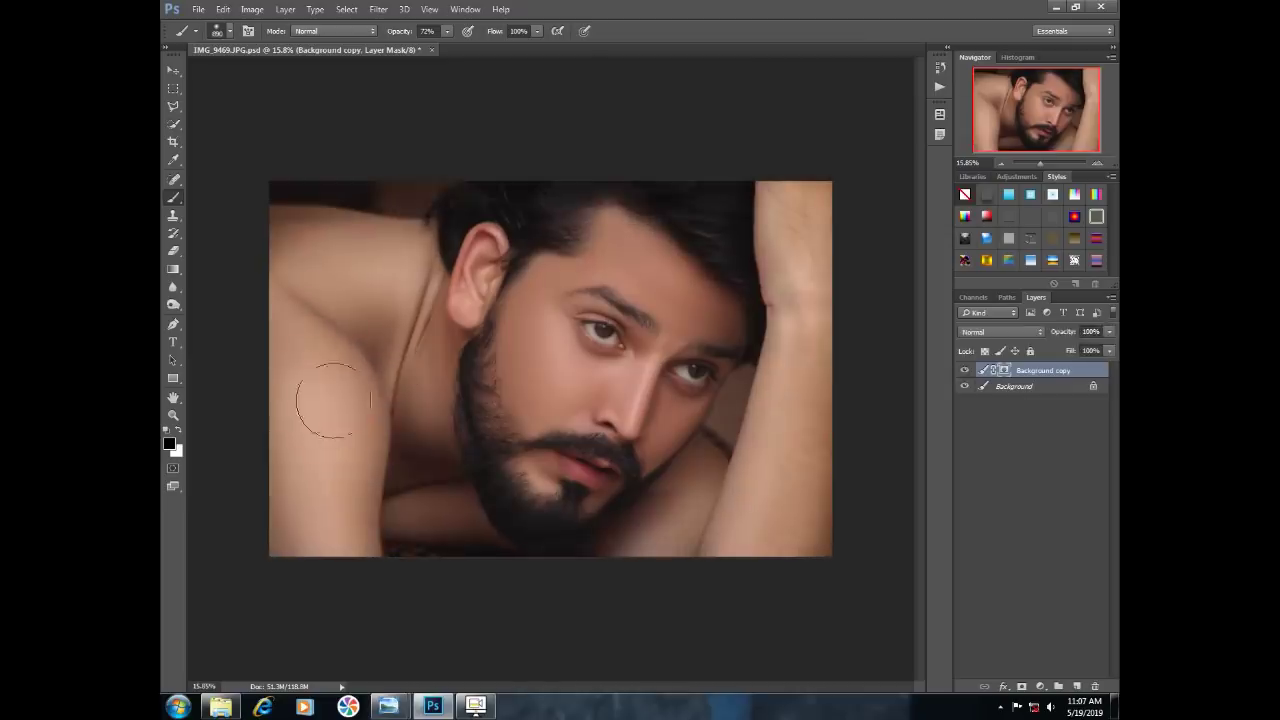
# Merge the masked vignette layer with the background and duplicate the merged layer
pyautogui.keyDown('shift'); pyautogui.click(1045, 388); pyautogui.keyUp('shift')
pyautogui.rightClick(1043, 388)
pyautogui.click(987, 511)
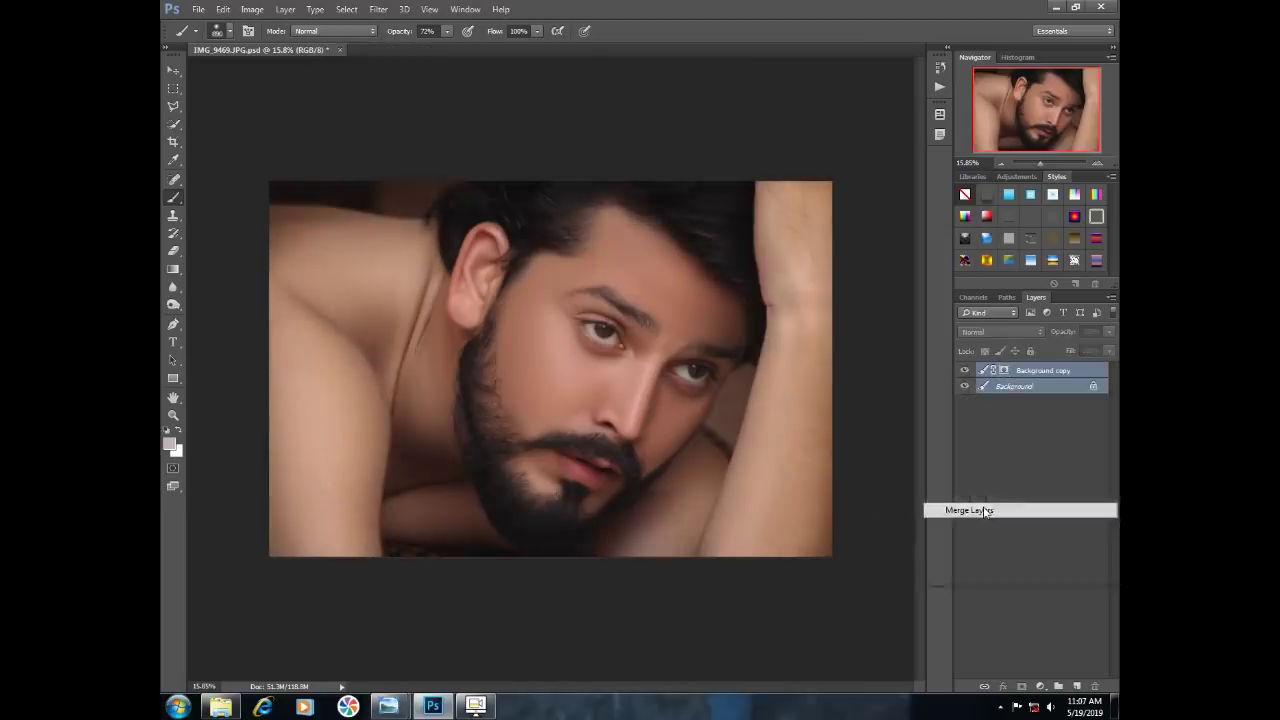
pyautogui.moveTo(1061, 393); pyautogui.dragTo(1077, 686)
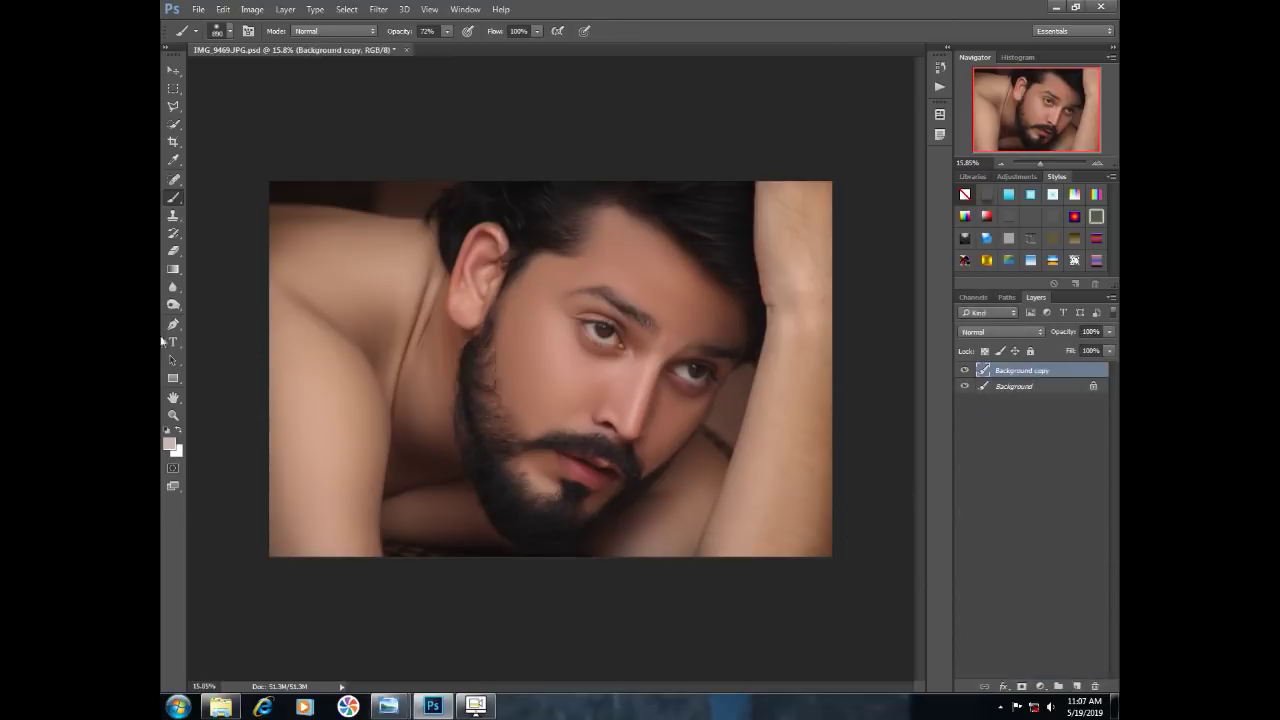
# Brighten the highlight along the nose bridge with a small Dodge brush at 17% exposure in the midtones
pyautogui.moveTo(173, 304); pyautogui.dragTo(211, 305)
pyautogui.scroll(10, 663, 428)
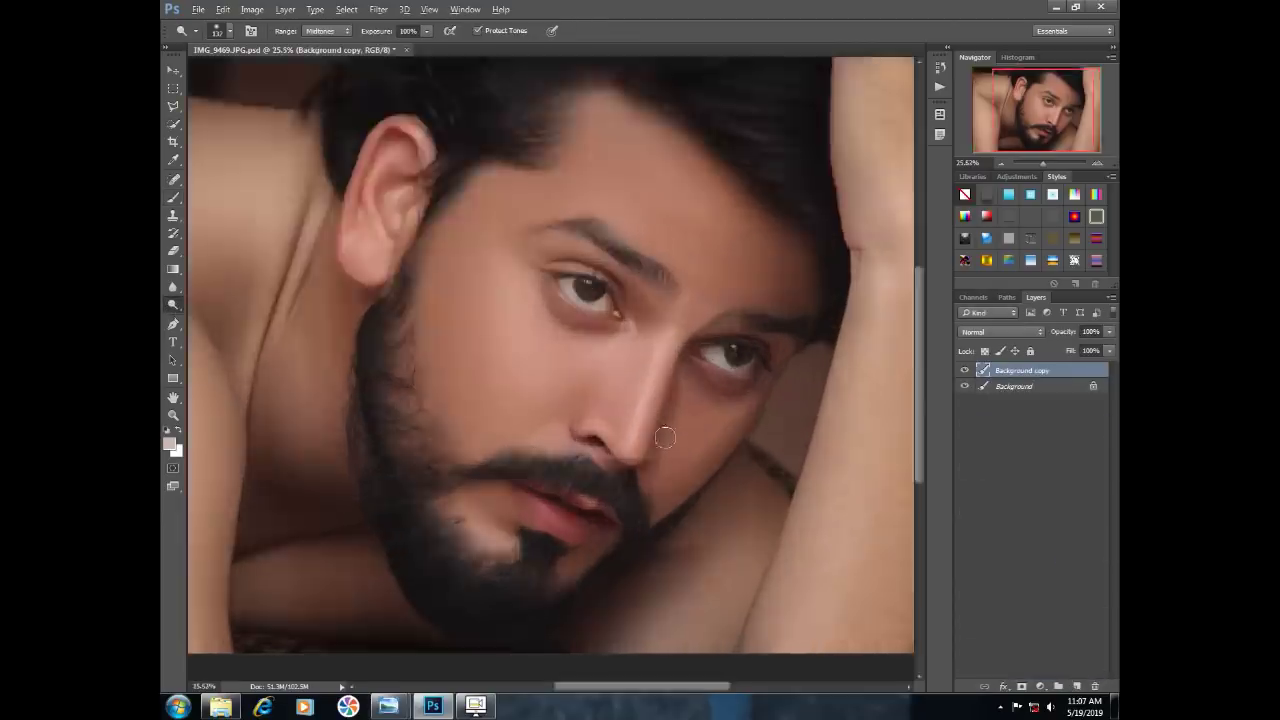
pyautogui.click(410, 31)
pyautogui.click(427, 31)
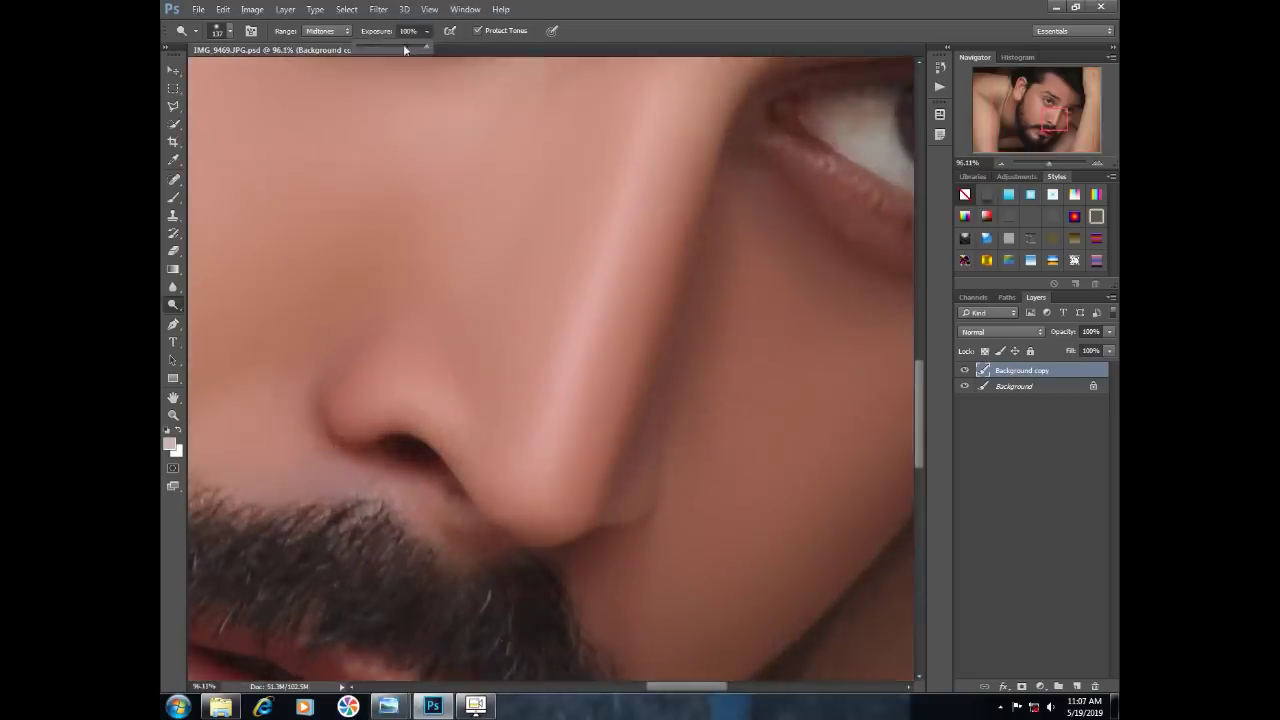
pyautogui.moveTo(627, 390); pyautogui.dragTo(599, 388)
pyautogui.scroll(2, 653, 175)
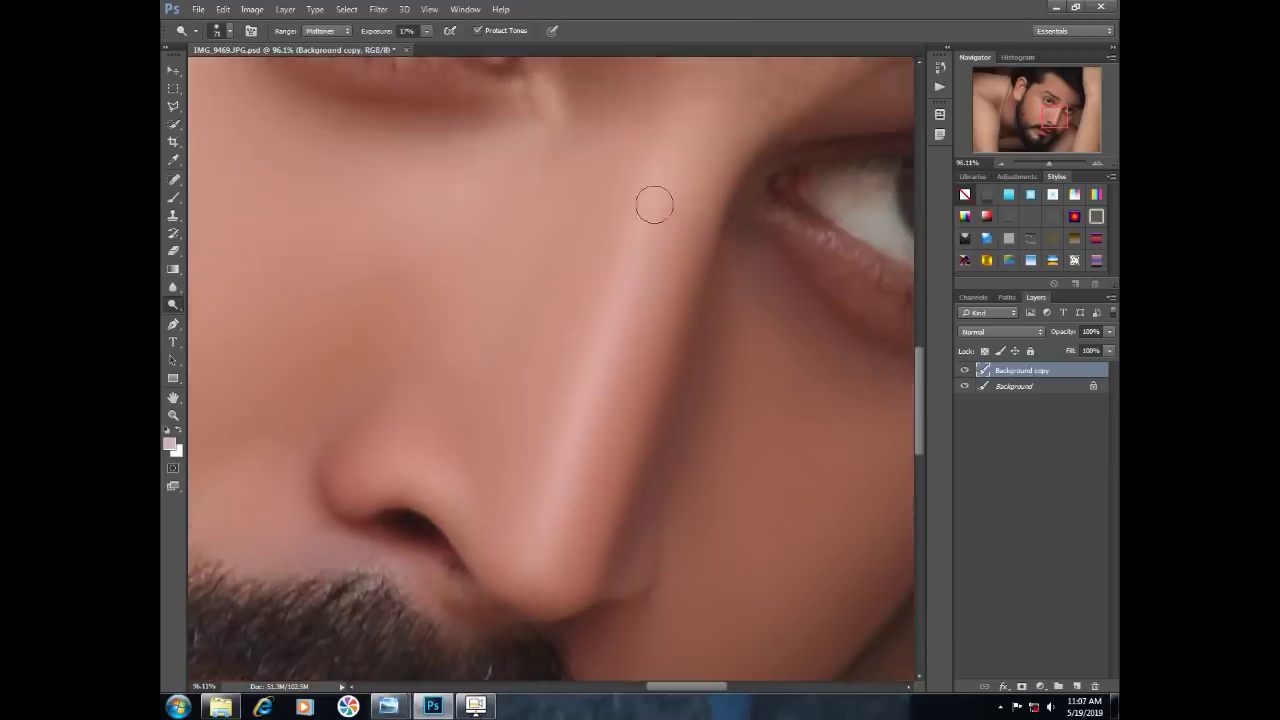
# Lighten the cheek beside and below the eye with a large Dodge brush, lowering the exposure to 5%
pyautogui.scroll(-3, 684, 398)
pyautogui.moveTo(580, 343); pyautogui.dragTo(802, 487)
pyautogui.moveTo(497, 313); pyautogui.dragTo(578, 330)
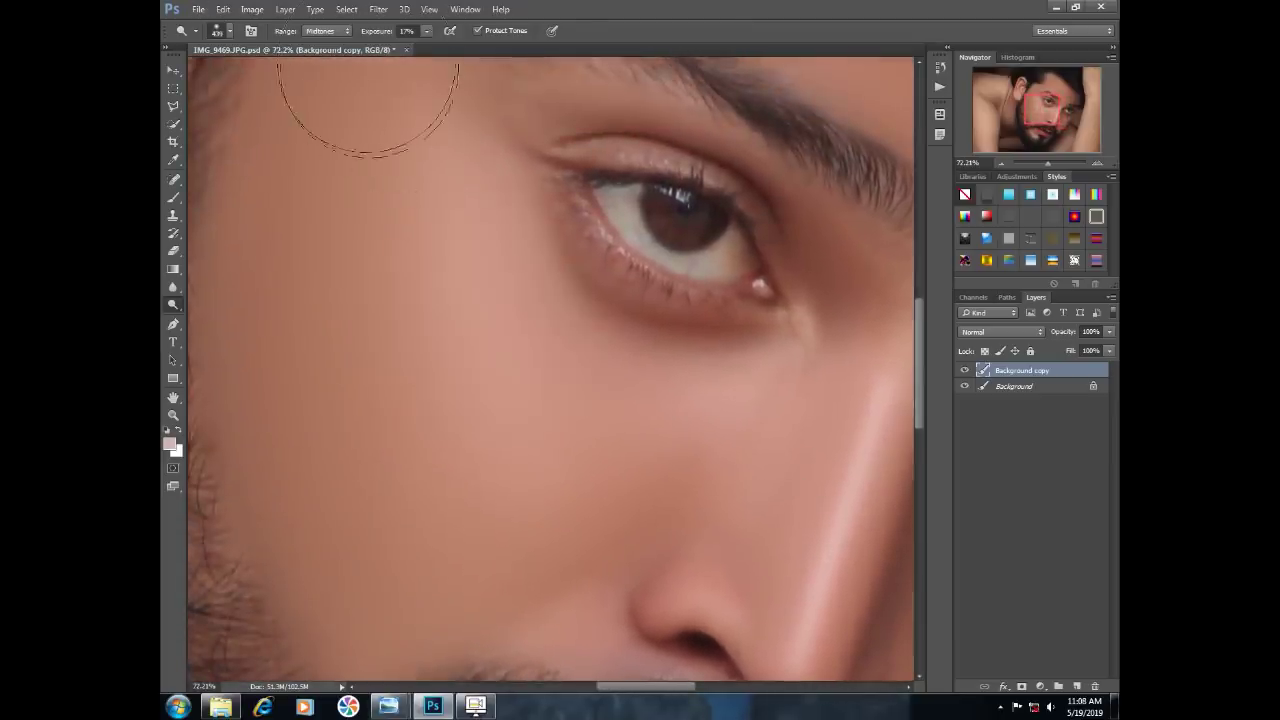
pyautogui.moveTo(383, 36); pyautogui.dragTo(367, 36)
pyautogui.scroll(-2, 445, 294)
pyautogui.moveTo(498, 274)
pyautogui.mouseDown()
pyautogui.moveTo(497, 303)
pyautogui.moveTo(420, 220)
pyautogui.moveTo(431, 241)
pyautogui.mouseUp()
pyautogui.moveTo(518, 328); pyautogui.dragTo(489, 342)
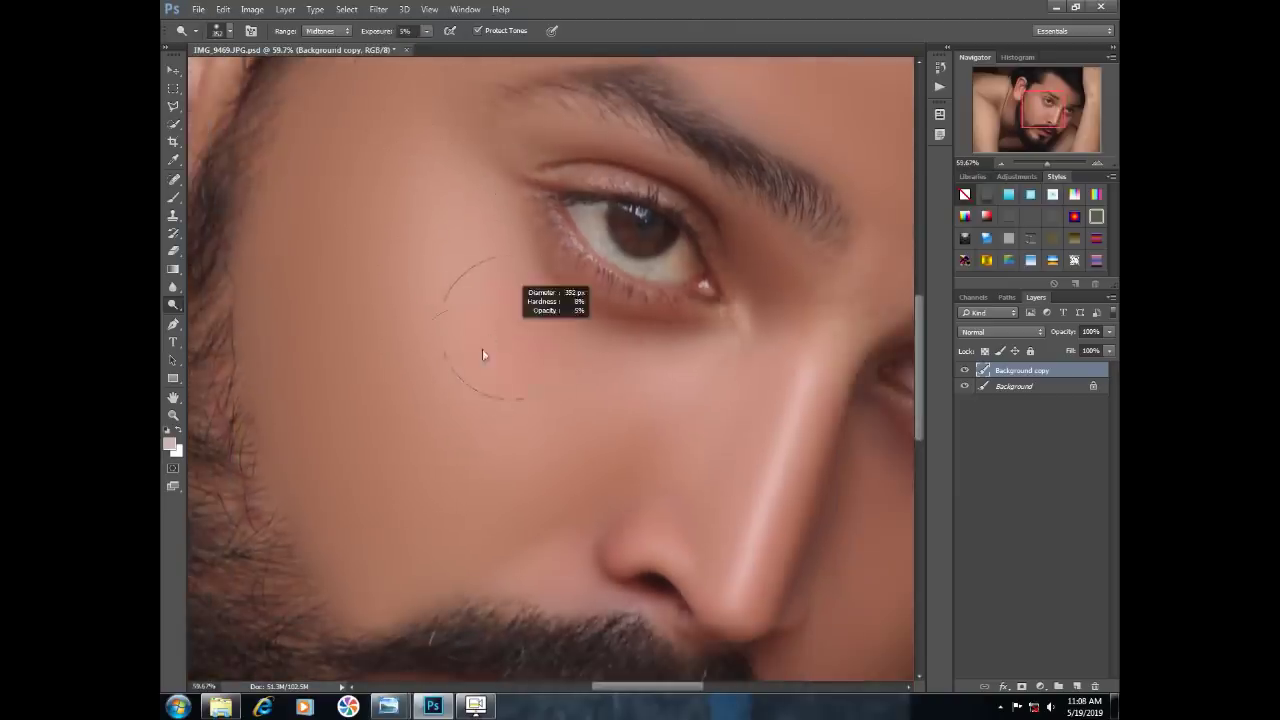
pyautogui.scroll(-3, 671, 423)
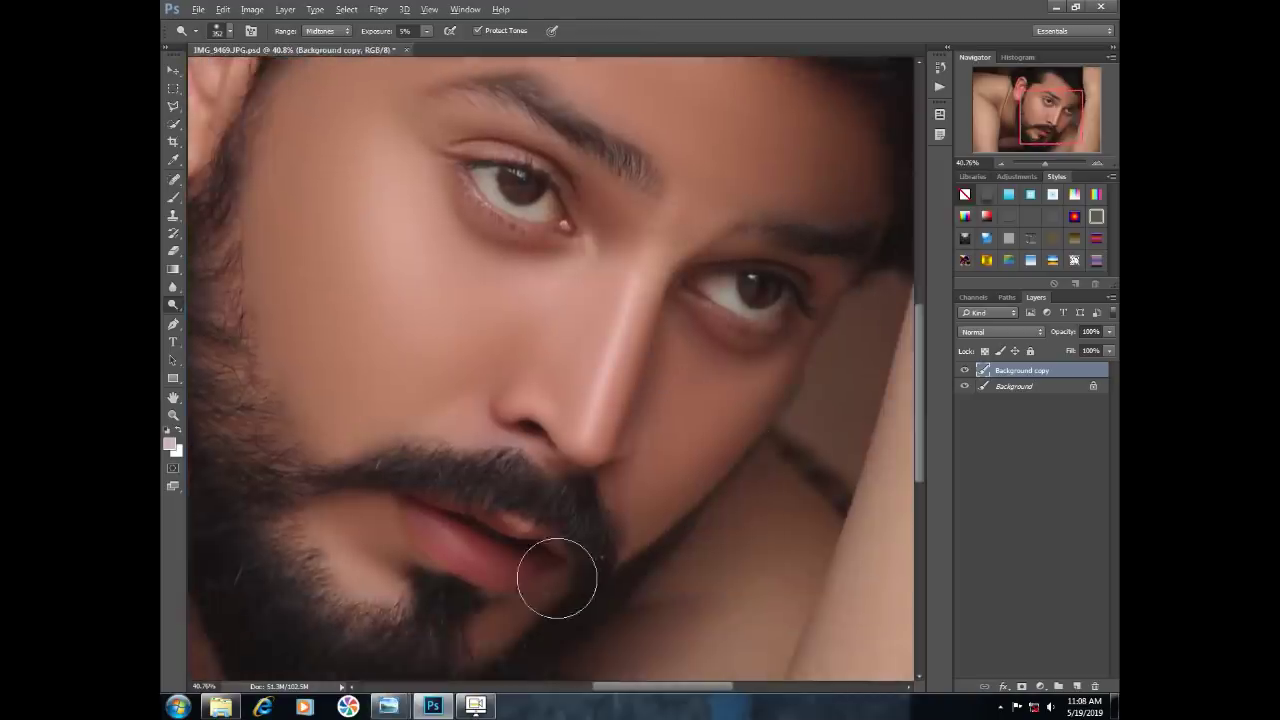
# Dodge highlights onto the lower lip and the centre of the upper lip with a small brush
pyautogui.scroll(6, 578, 551)
pyautogui.moveTo(372, 634)
pyautogui.mouseDown()
pyautogui.moveTo(321, 628)
pyautogui.moveTo(395, 640)
pyautogui.mouseUp()
pyautogui.moveTo(383, 591); pyautogui.dragTo(415, 554)
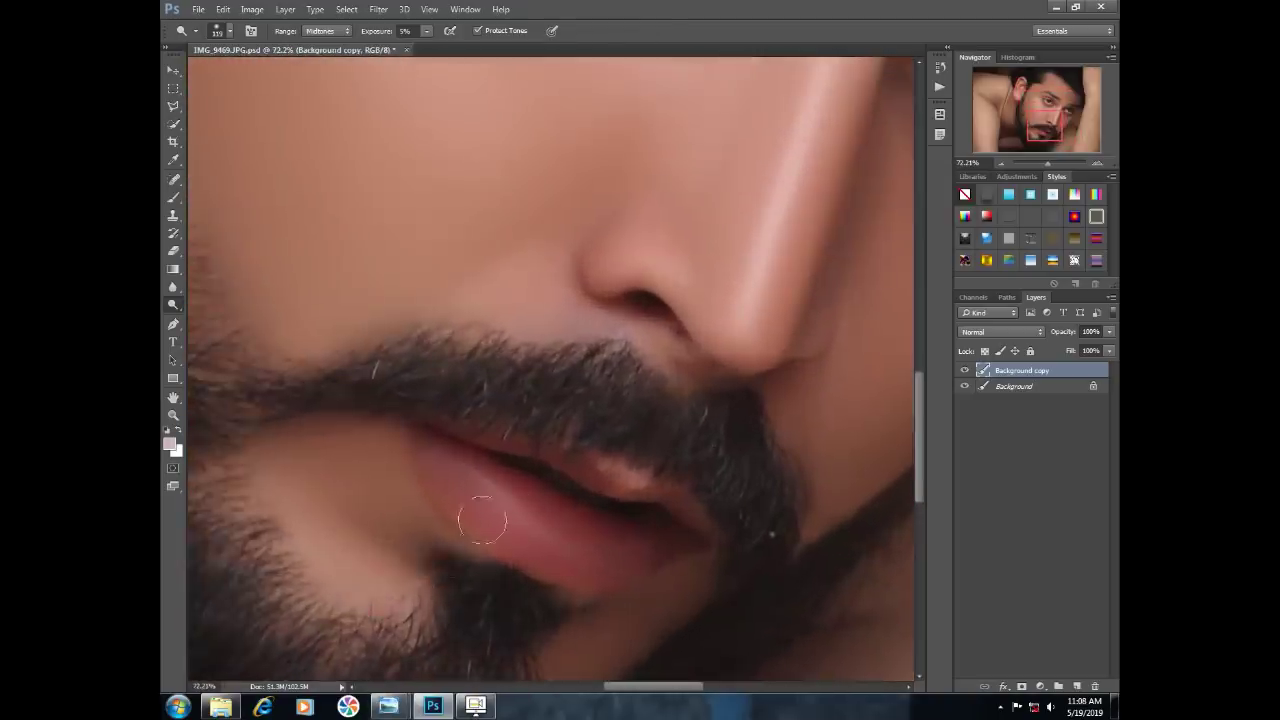
pyautogui.scroll(4, 503, 506)
pyautogui.moveTo(524, 513); pyautogui.dragTo(508, 513)
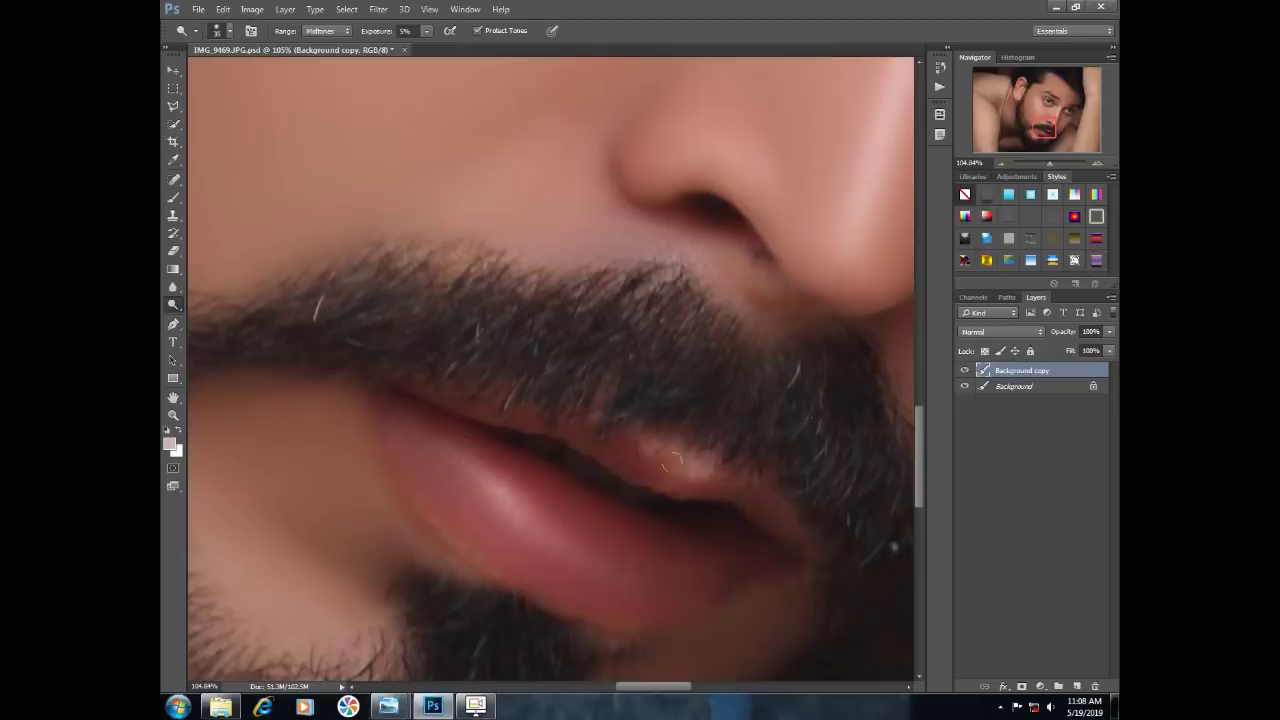
pyautogui.scroll(-3, 548, 511)
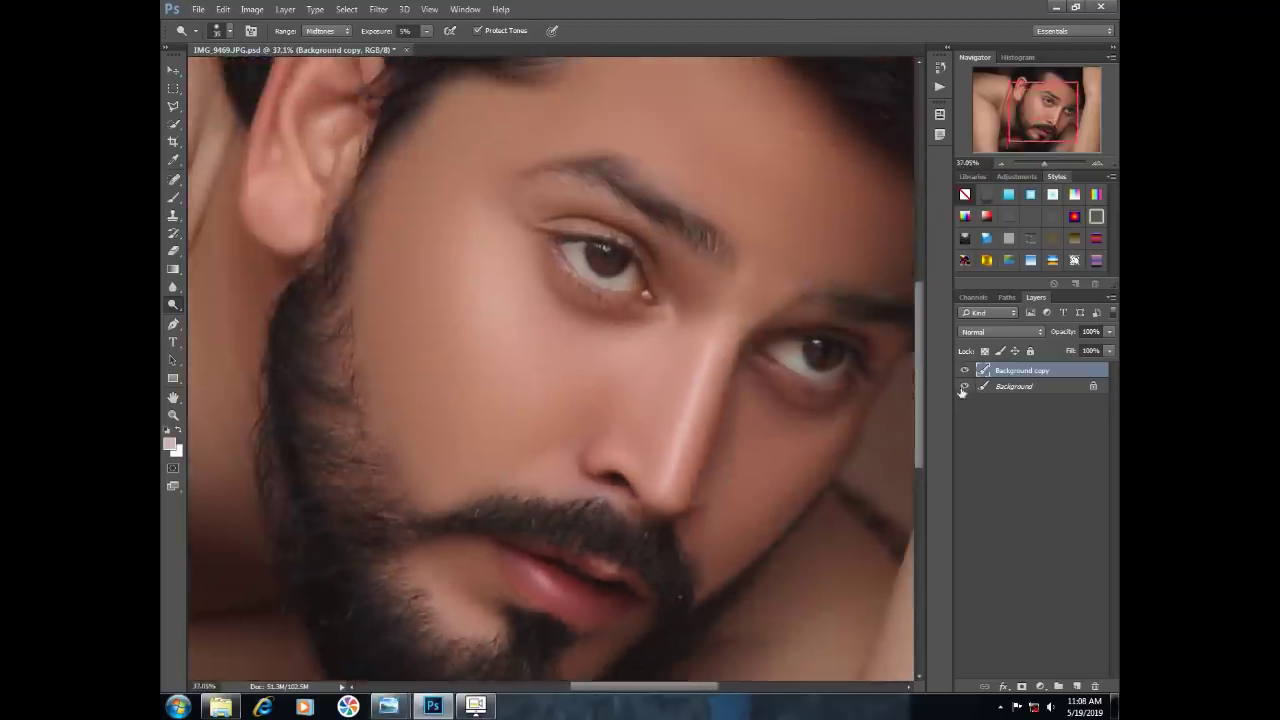
# Compare the dodged layer with the original and set its opacity to 50%
pyautogui.click(964, 371)
pyautogui.write('50')
pyautogui.press('Return')
# Merge the dodged layer into the background and duplicate the result
pyautogui.keyDown('shift'); pyautogui.click(1017, 387); pyautogui.keyUp('shift')
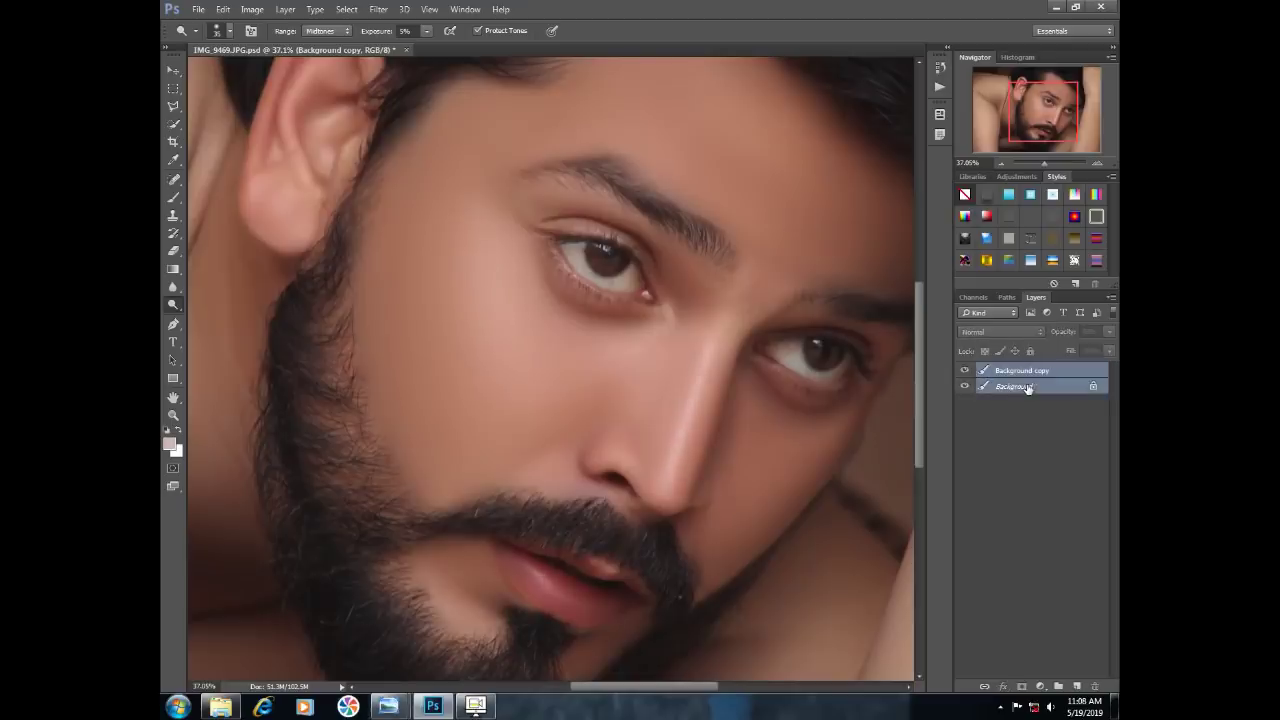
pyautogui.hotkey('ctrl', 'e')
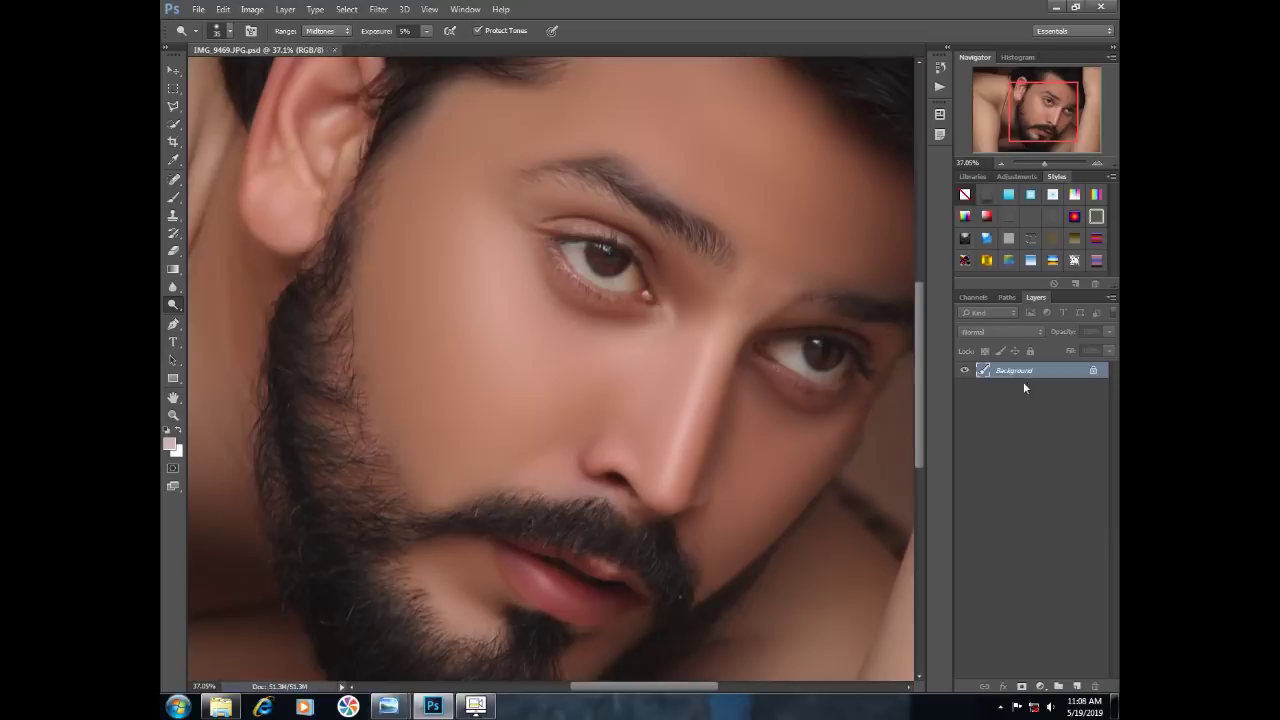
pyautogui.moveTo(1075, 374); pyautogui.dragTo(1077, 686)
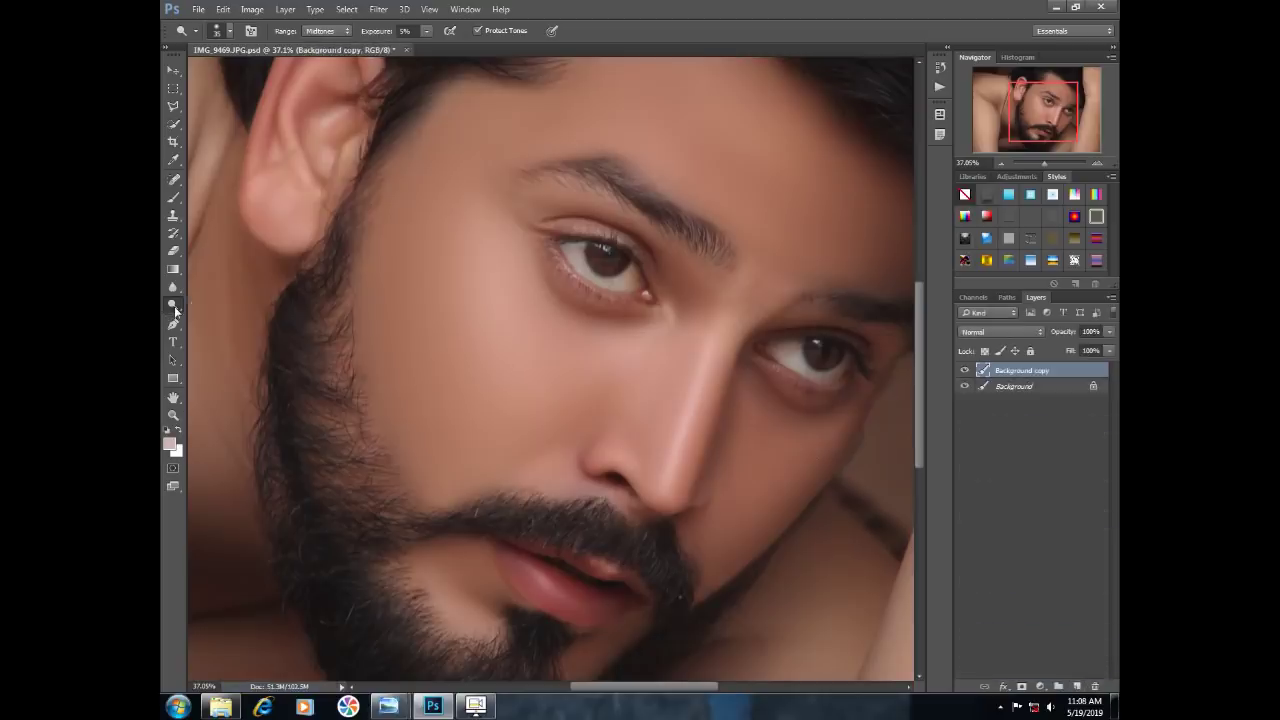
# Darken the sideburn and the beard's edge along the cheek with the Burn tool, raising its exposure to 14%
pyautogui.moveTo(175, 311); pyautogui.dragTo(212, 313)
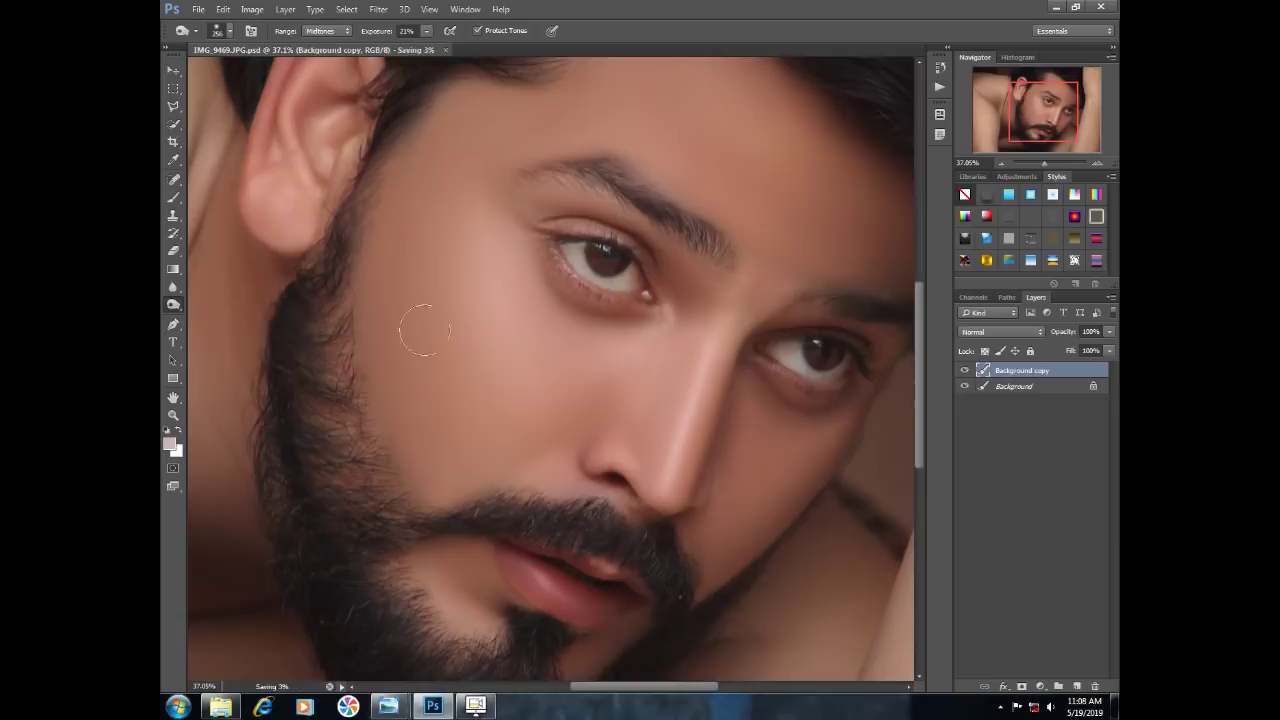
pyautogui.scroll(1, 429, 329)
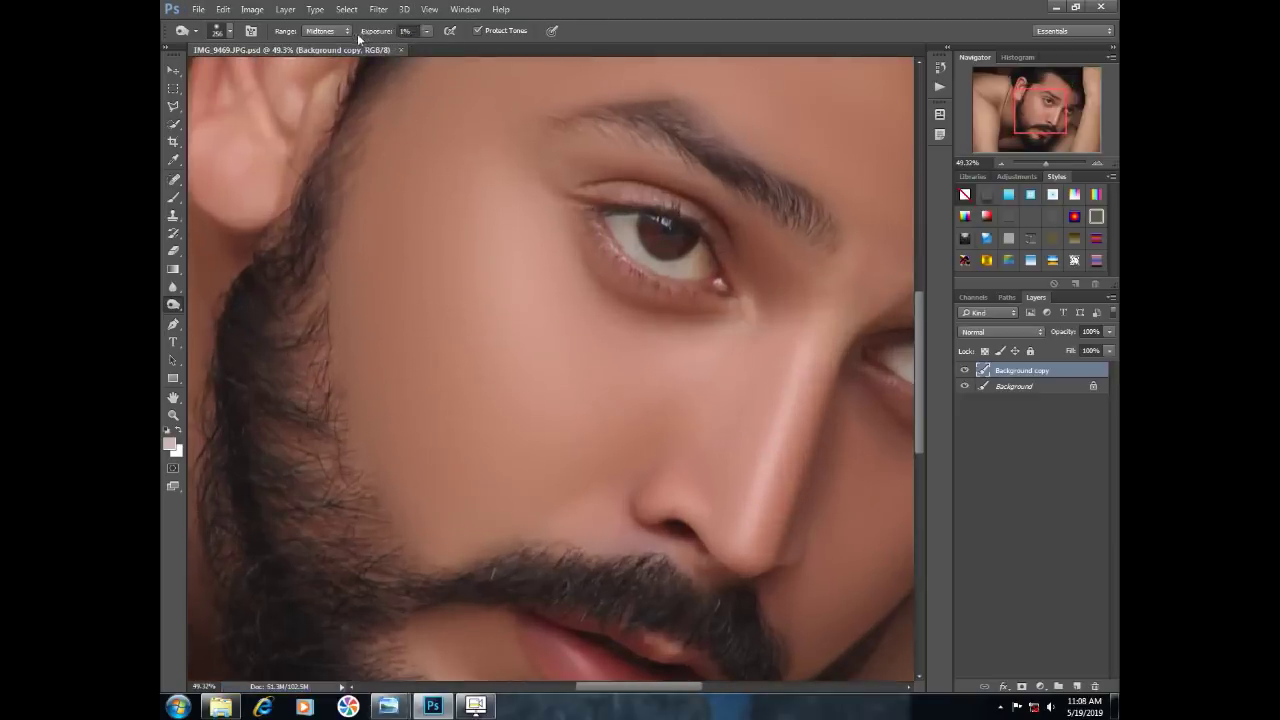
pyautogui.scroll(1, 308, 543)
pyautogui.moveTo(334, 554); pyautogui.dragTo(307, 554)
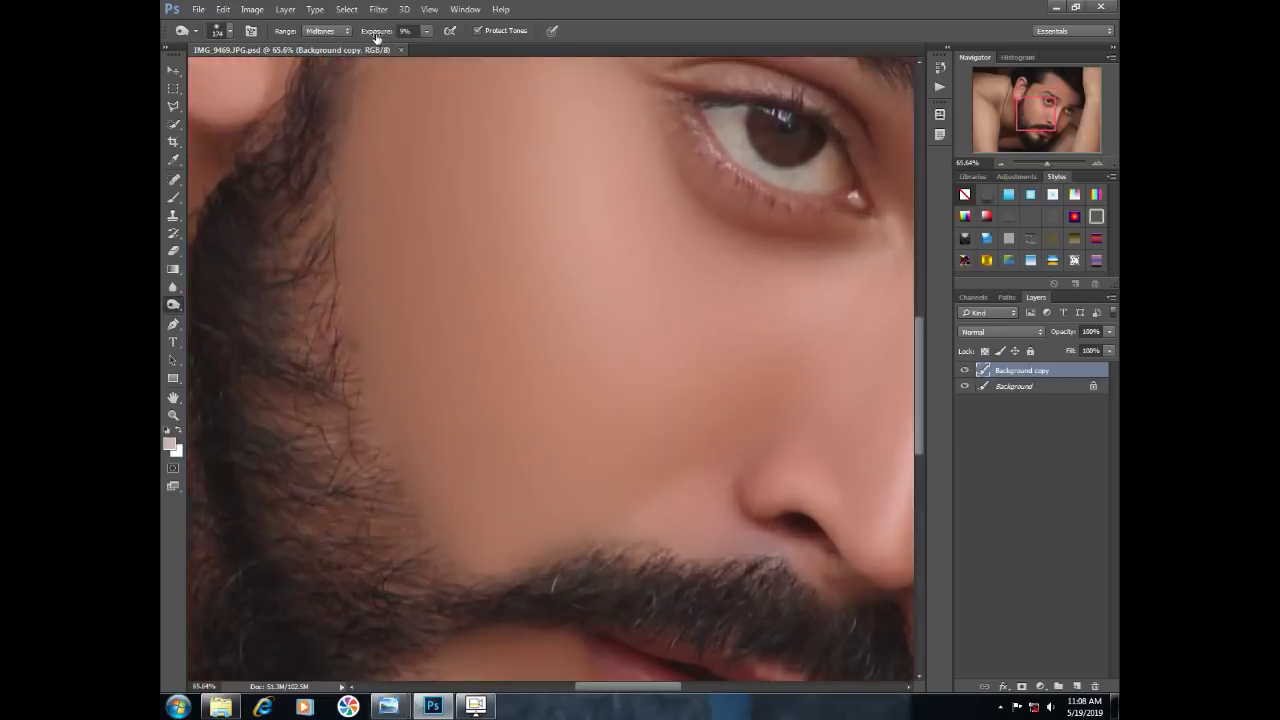
pyautogui.moveTo(315, 298); pyautogui.dragTo(306, 301)
pyautogui.moveTo(309, 188)
pyautogui.mouseDown()
pyautogui.moveTo(344, 463)
pyautogui.moveTo(344, 430)
pyautogui.mouseUp()
pyautogui.moveTo(409, 566)
pyautogui.mouseDown()
pyautogui.moveTo(323, 371)
pyautogui.moveTo(280, 346)
pyautogui.moveTo(286, 263)
pyautogui.mouseUp()
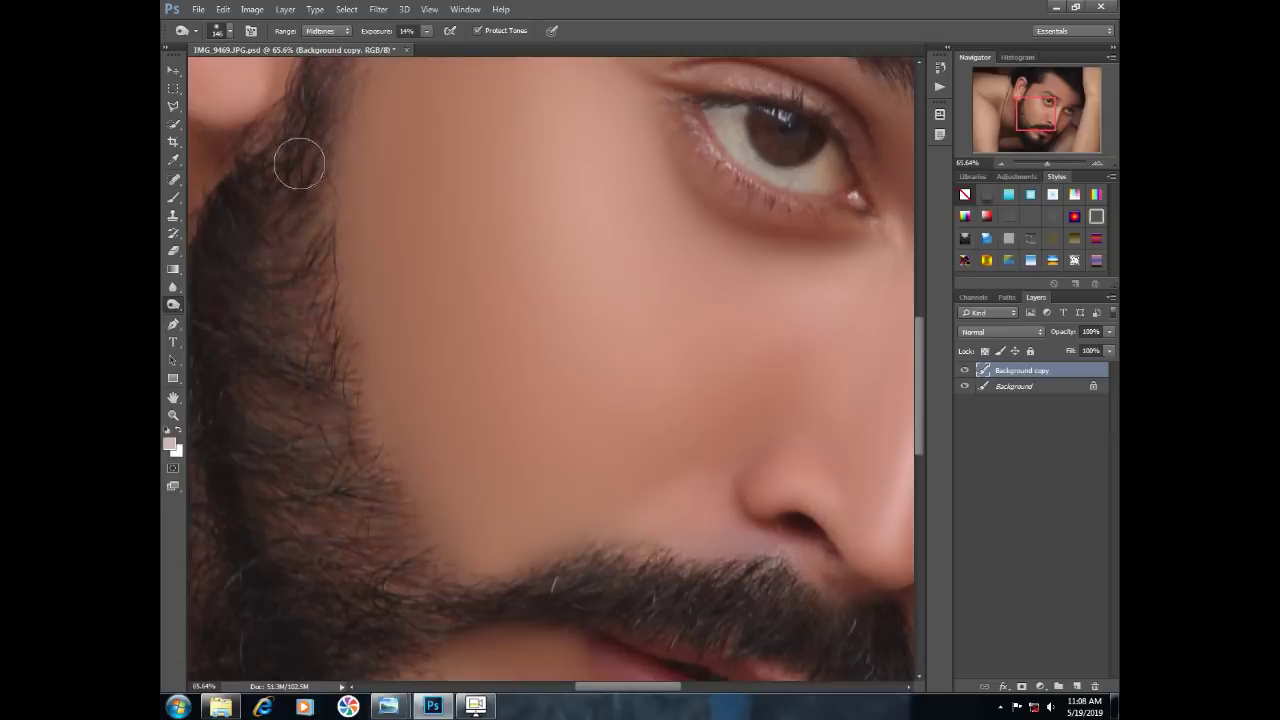
pyautogui.moveTo(315, 150); pyautogui.dragTo(340, 345)
# Burn the moustache and the lighter beard patches with the brush reduced to 104 px
pyautogui.moveTo(401, 228); pyautogui.dragTo(380, 228)
pyautogui.moveTo(506, 282)
pyautogui.mouseDown()
pyautogui.moveTo(346, 274)
pyautogui.moveTo(314, 309)
pyautogui.mouseUp()
pyautogui.moveTo(771, 309); pyautogui.dragTo(756, 320)
pyautogui.hscroll(5, 612, 214)
pyautogui.scroll(-3, 612, 214)
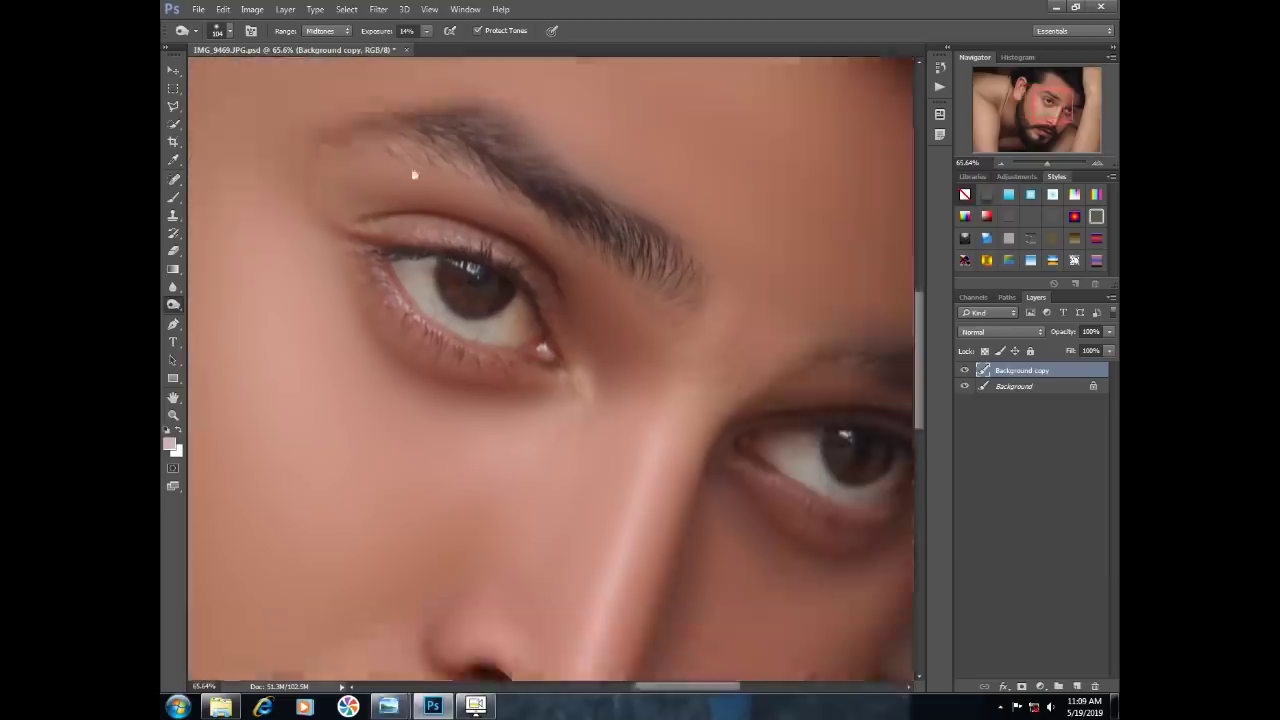
pyautogui.moveTo(557, 532); pyautogui.dragTo(623, 343)
pyautogui.moveTo(269, 403); pyautogui.dragTo(698, 232)
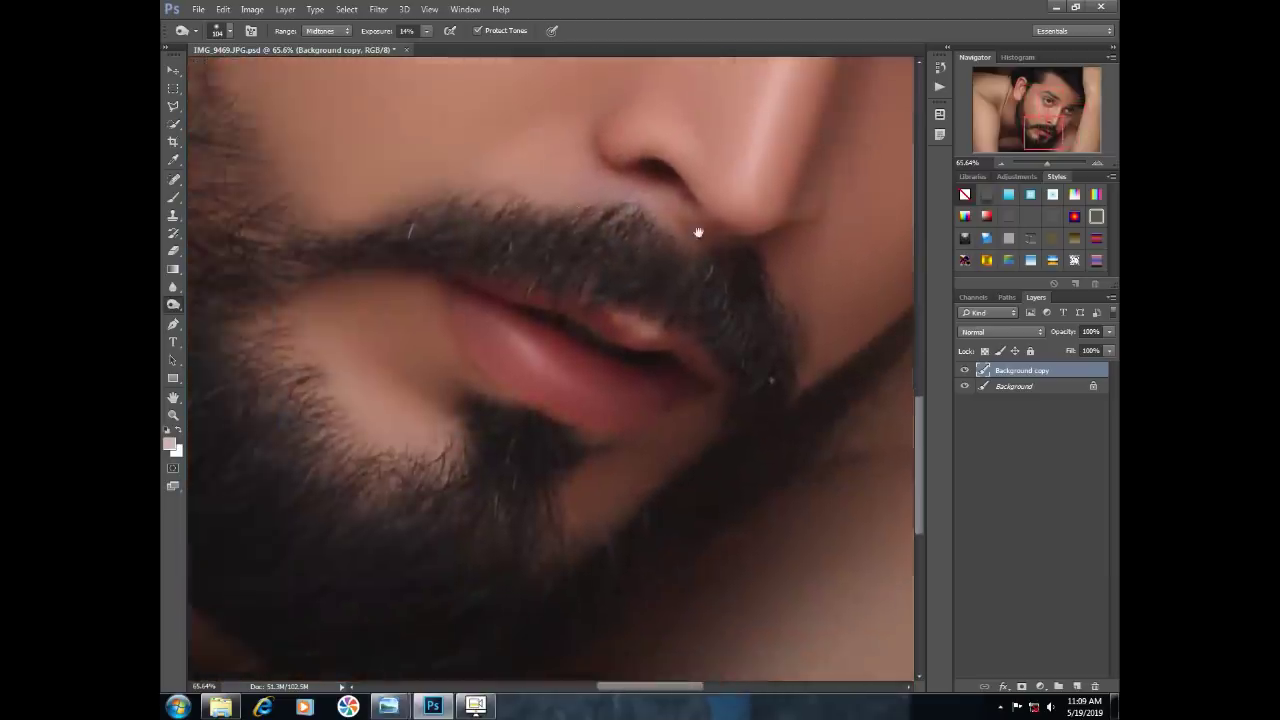
pyautogui.moveTo(514, 217); pyautogui.dragTo(453, 213)
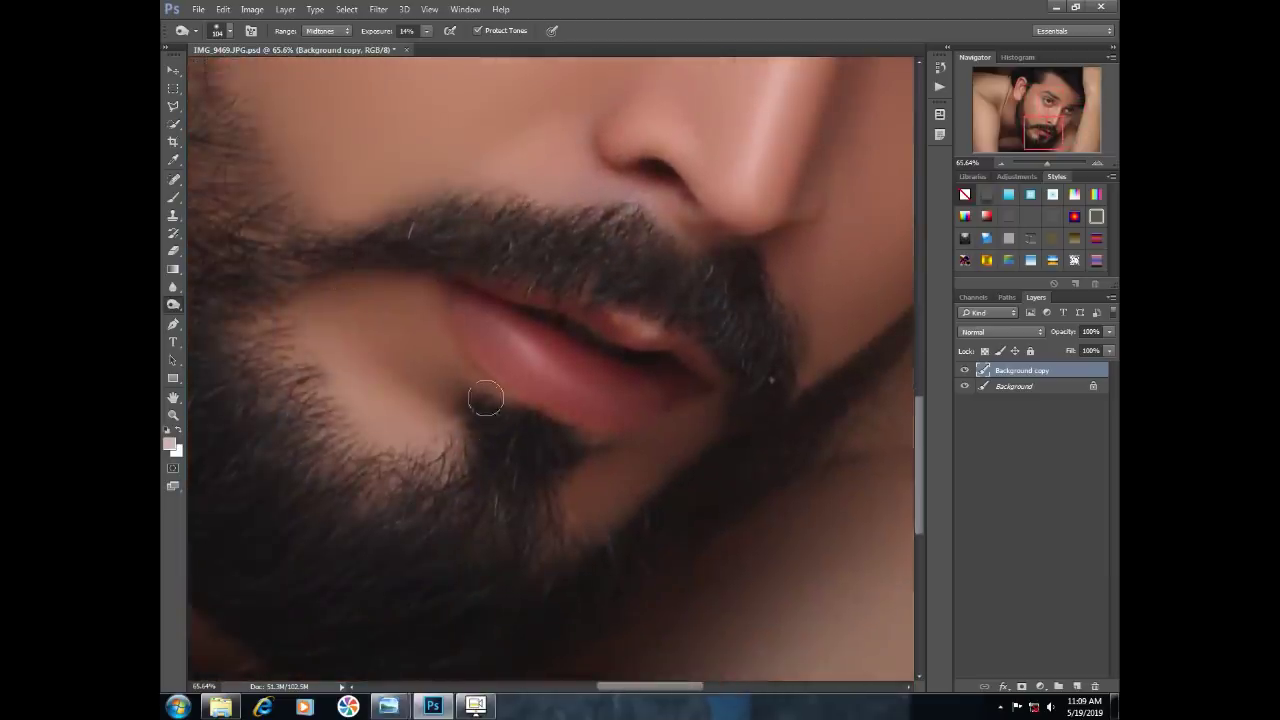
pyautogui.scroll(-4, 787, 345)
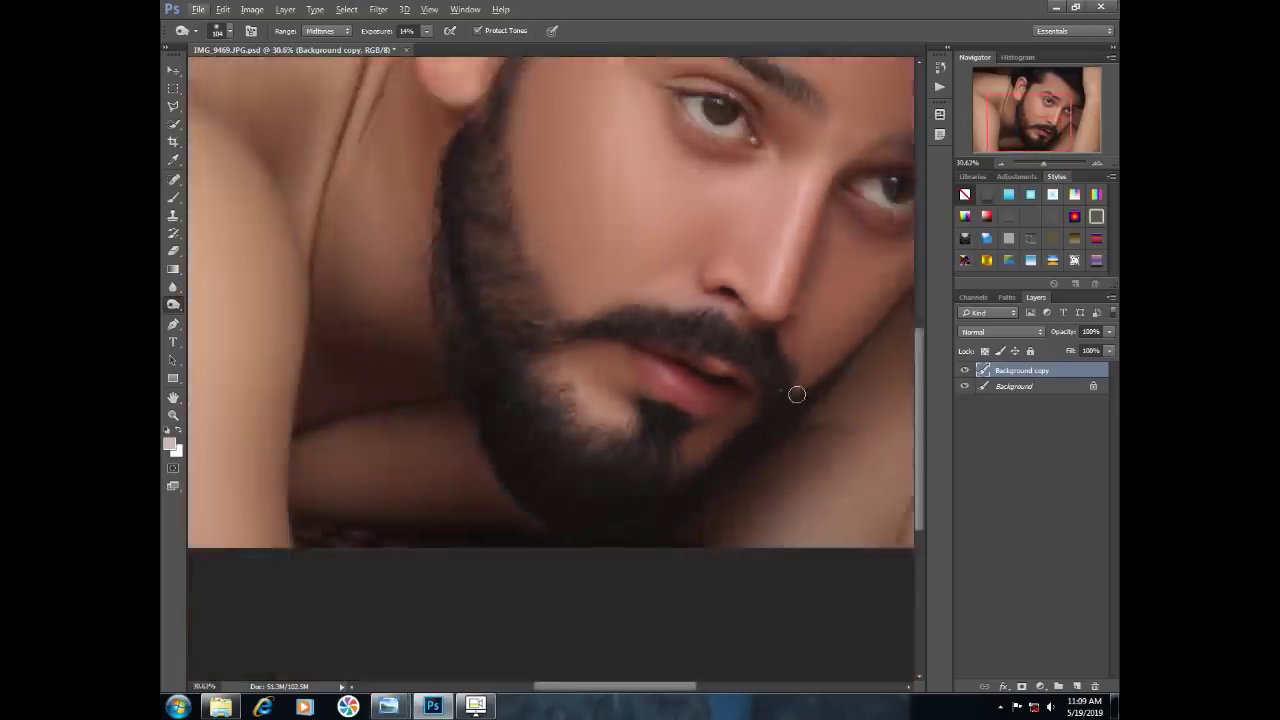
pyautogui.scroll(3, 636, 295)
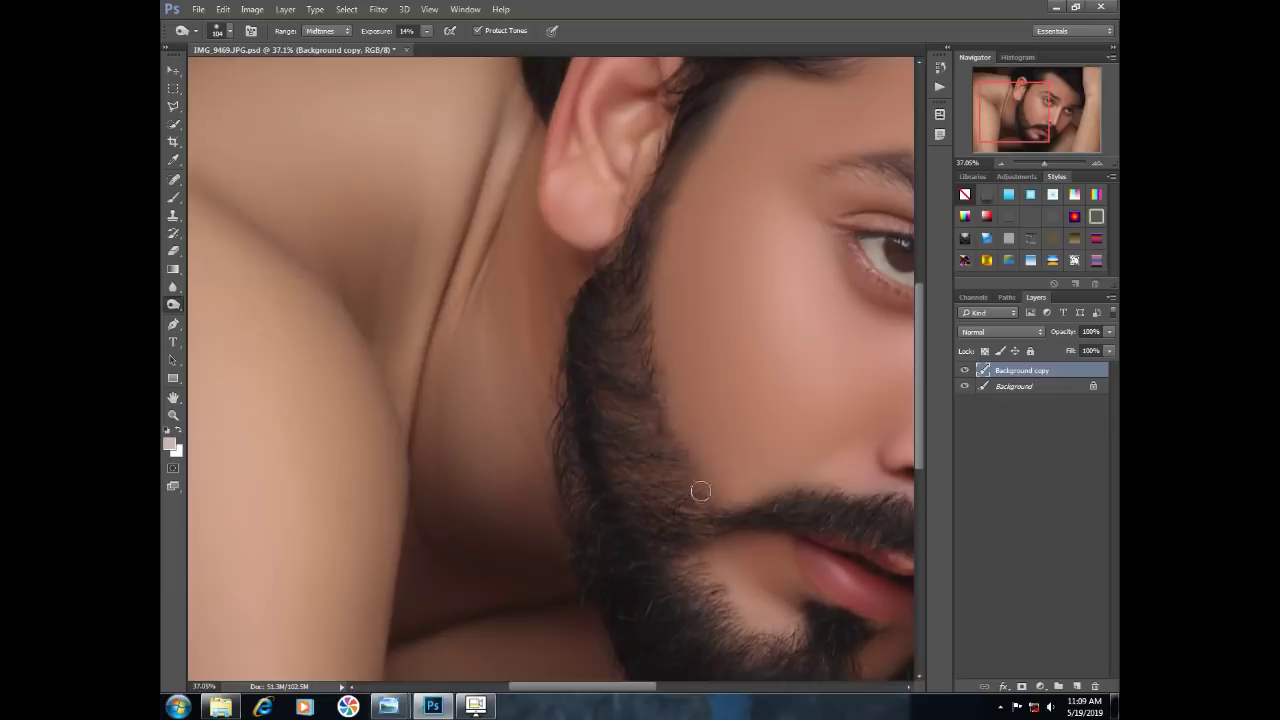
pyautogui.scroll(-2, 700, 491)
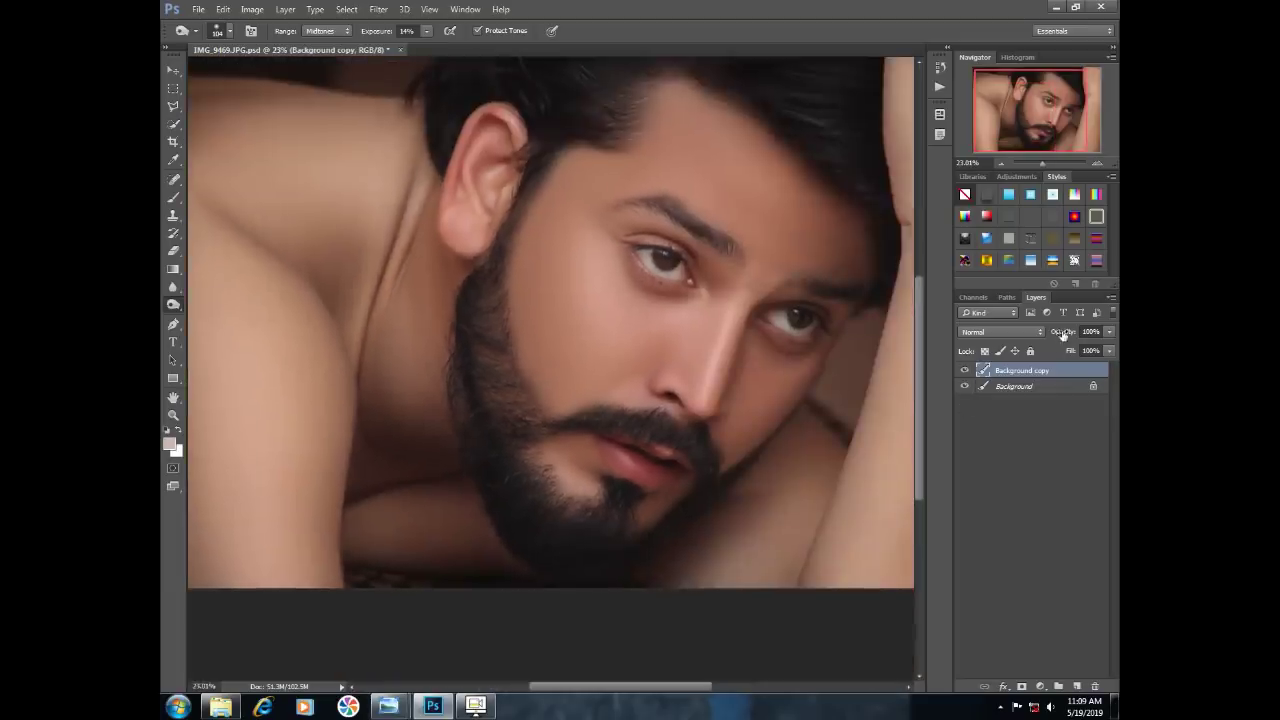
# Set the burned beard layer's opacity to 66% and compare it with the original
pyautogui.moveTo(1045, 333); pyautogui.dragTo(1036, 333)
pyautogui.click(968, 371)
pyautogui.click(968, 371)
pyautogui.scroll(-2, 838, 377)
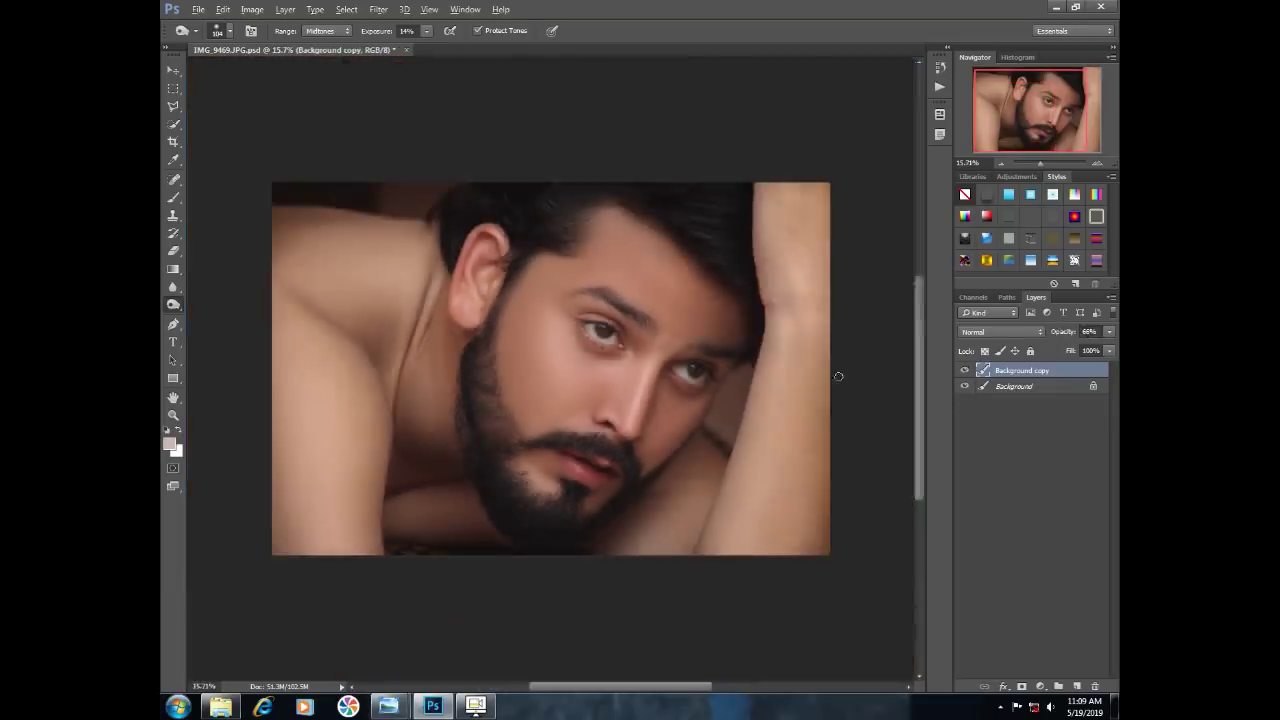
pyautogui.click(966, 371)
# Merge the burned beard layer into the background and duplicate the result
pyautogui.click(1028, 372)
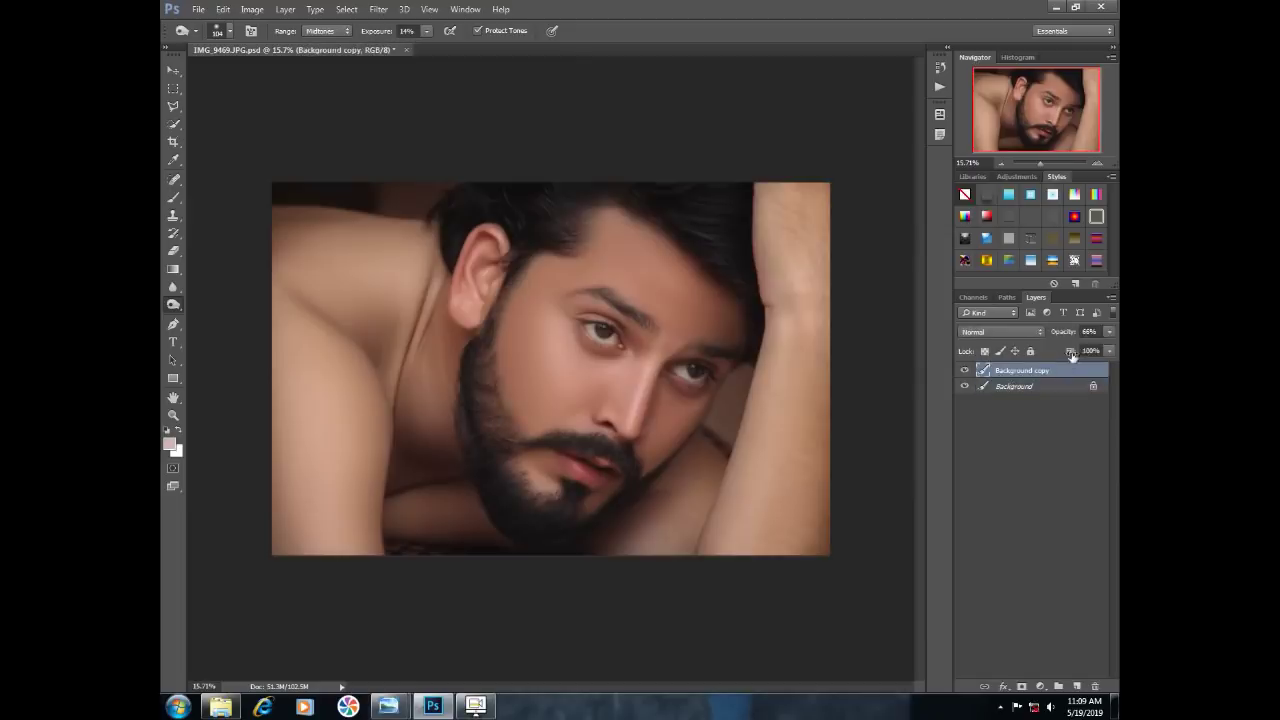
pyautogui.keyDown('shift'); pyautogui.click(1022, 388); pyautogui.keyUp('shift')
pyautogui.rightClick(1022, 390)
pyautogui.click(1021, 508)
pyautogui.moveTo(1078, 378); pyautogui.dragTo(1076, 685)
# Dodge highlights along the lower eyelid rims of both eyes with a small brush at 15% exposure
pyautogui.scroll(5, 617, 322)
pyautogui.scroll(5, 603, 326)
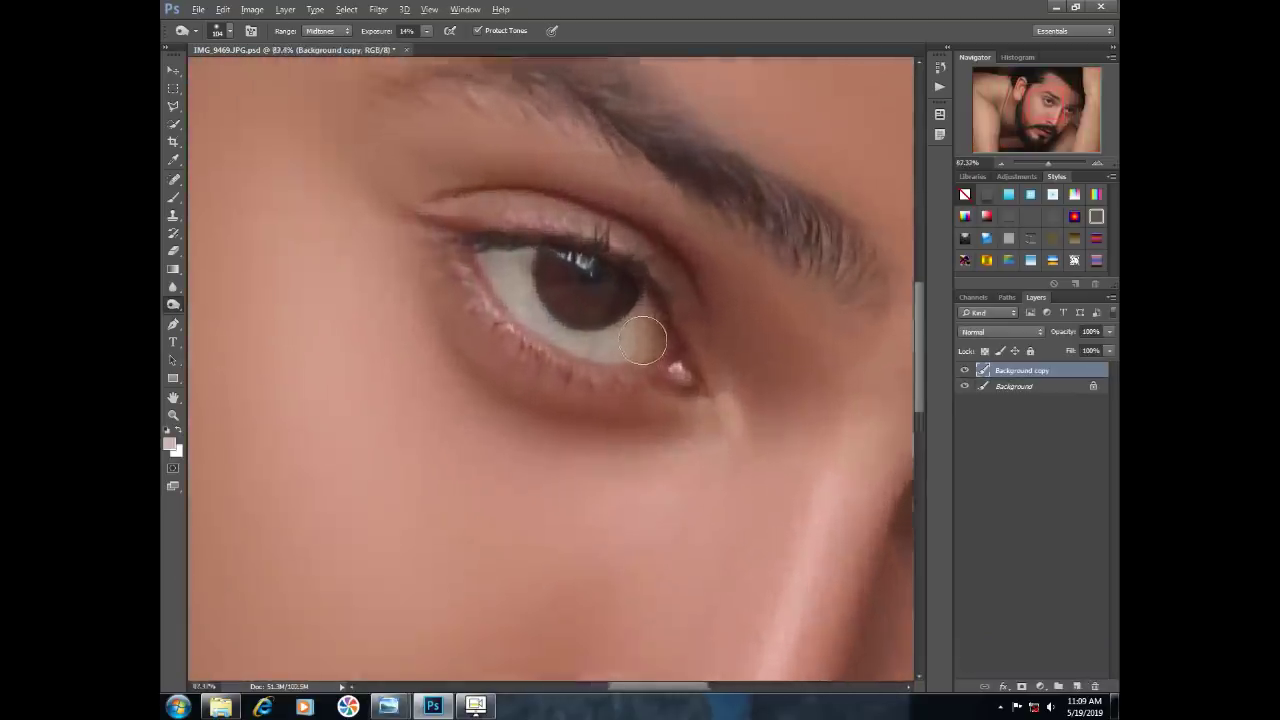
pyautogui.keyDown('alt'); pyautogui.rightClick(507, 341); pyautogui.keyUp('alt')
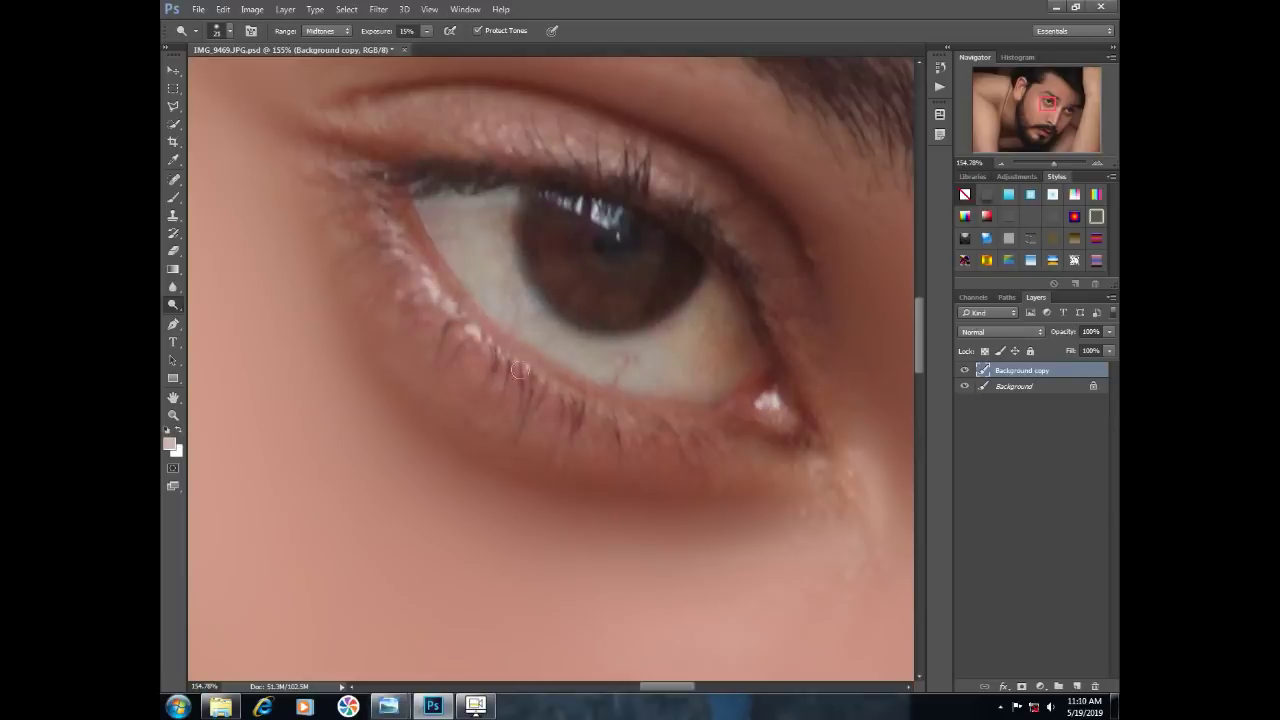
pyautogui.hscroll(10, 476, 335)
pyautogui.scroll(-2, 500, 414)
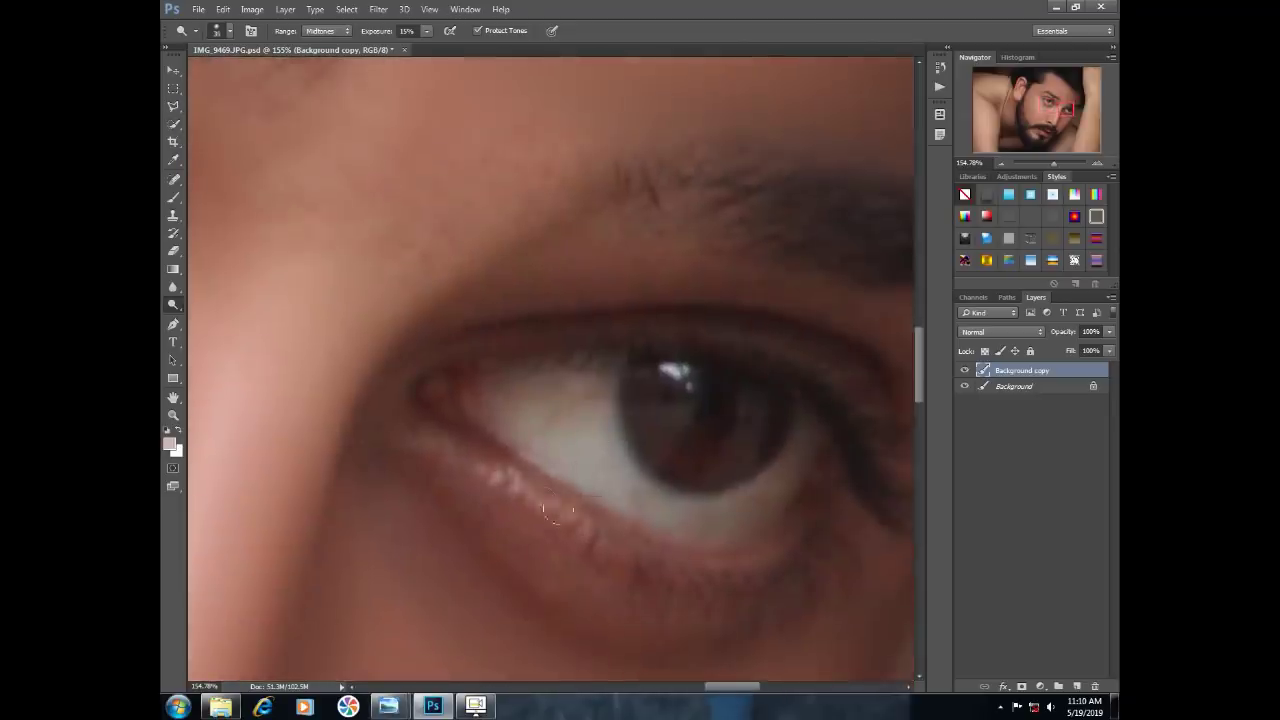
pyautogui.scroll(-5, 728, 556)
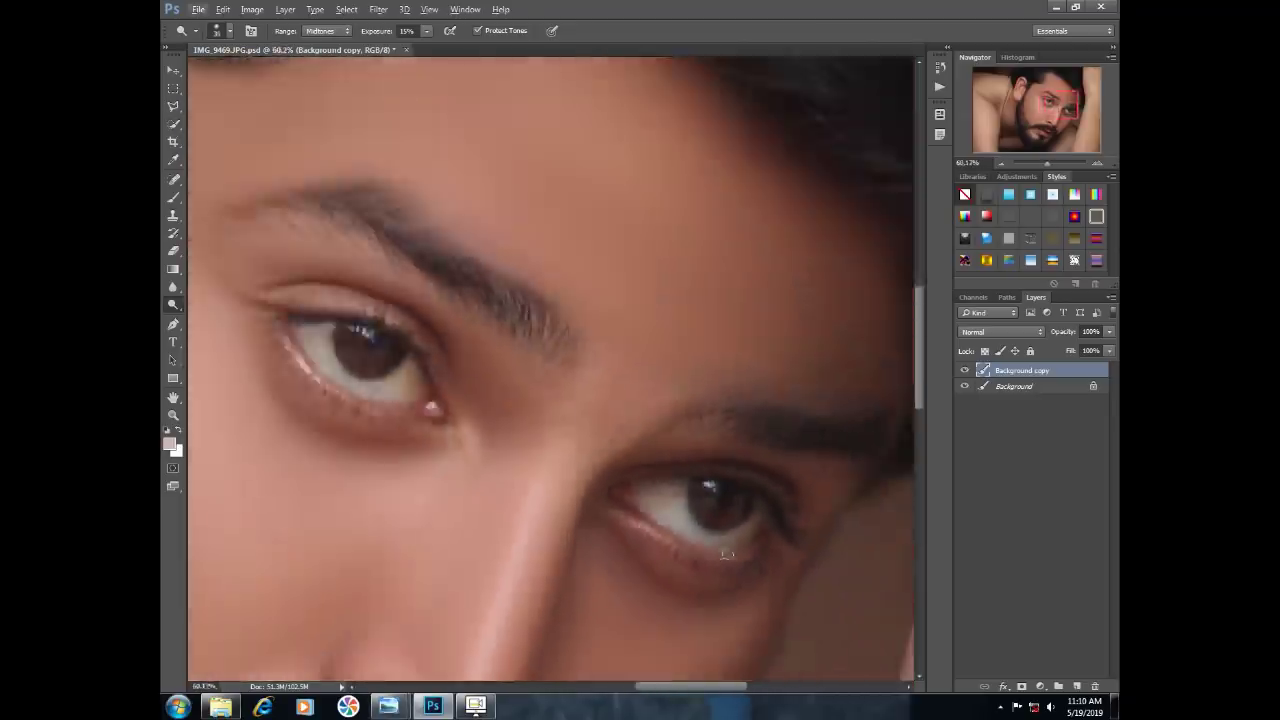
# Merge the eyelid highlights layer into the background and duplicate the result
pyautogui.keyDown('ctrl'); pyautogui.click(1030, 387); pyautogui.keyUp('ctrl')
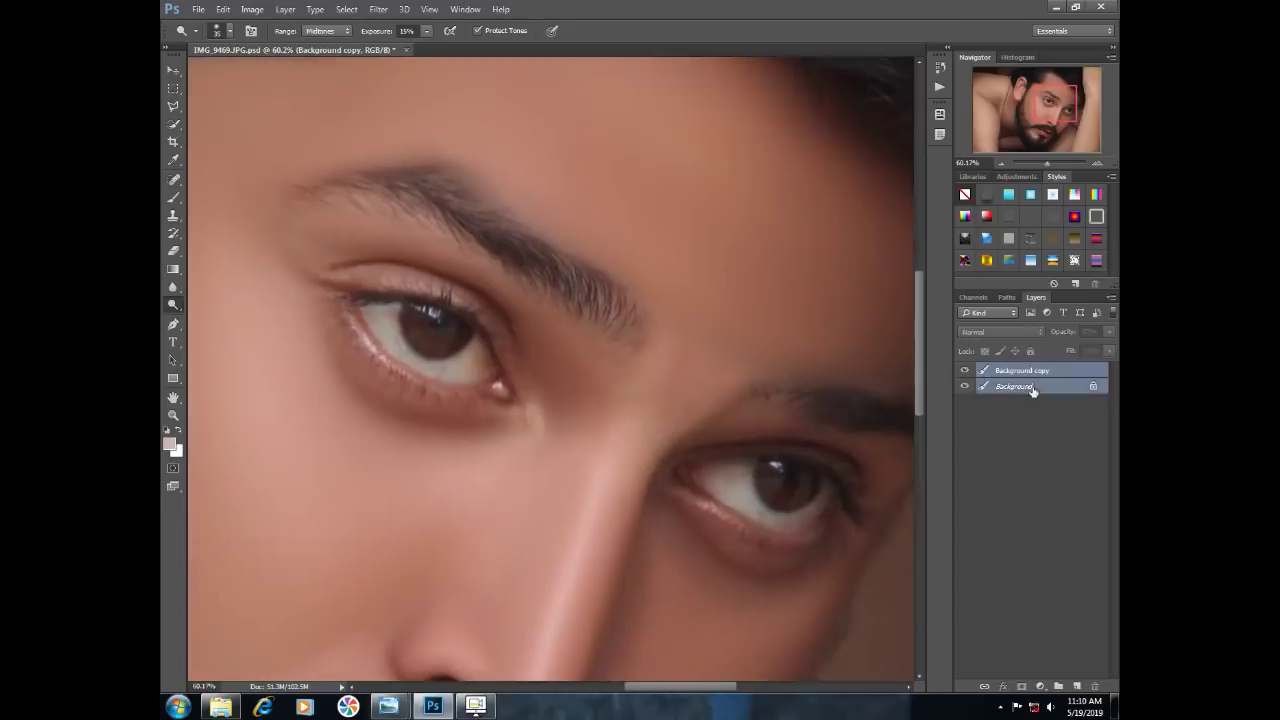
pyautogui.hotkey('ctrl', 'e')
pyautogui.moveTo(1040, 371); pyautogui.dragTo(1077, 686)
# Darken the lash lines and edges of the eye on the lit side with the Burn tool at 42% exposure
pyautogui.rightClick(174, 305)
pyautogui.click(206, 315)
pyautogui.scroll(6, 379, 315)
pyautogui.moveTo(450, 374)
pyautogui.mouseDown()
pyautogui.moveTo(464, 374)
pyautogui.moveTo(400, 374)
pyautogui.mouseUp()
pyautogui.moveTo(307, 307)
pyautogui.mouseDown()
pyautogui.moveTo(296, 307)
pyautogui.moveTo(392, 422)
pyautogui.mouseUp()
pyautogui.moveTo(325, 311)
pyautogui.mouseDown()
pyautogui.moveTo(400, 438)
pyautogui.moveTo(495, 500)
pyautogui.moveTo(652, 570)
pyautogui.moveTo(769, 592)
pyautogui.moveTo(780, 522)
pyautogui.moveTo(694, 358)
pyautogui.moveTo(480, 268)
pyautogui.moveTo(363, 268)
pyautogui.moveTo(303, 305)
pyautogui.moveTo(432, 468)
pyautogui.moveTo(561, 547)
pyautogui.moveTo(721, 589)
pyautogui.moveTo(811, 558)
pyautogui.moveTo(723, 574)
pyautogui.moveTo(774, 575)
pyautogui.moveTo(695, 510)
pyautogui.moveTo(607, 501)
pyautogui.moveTo(391, 314)
pyautogui.mouseUp()
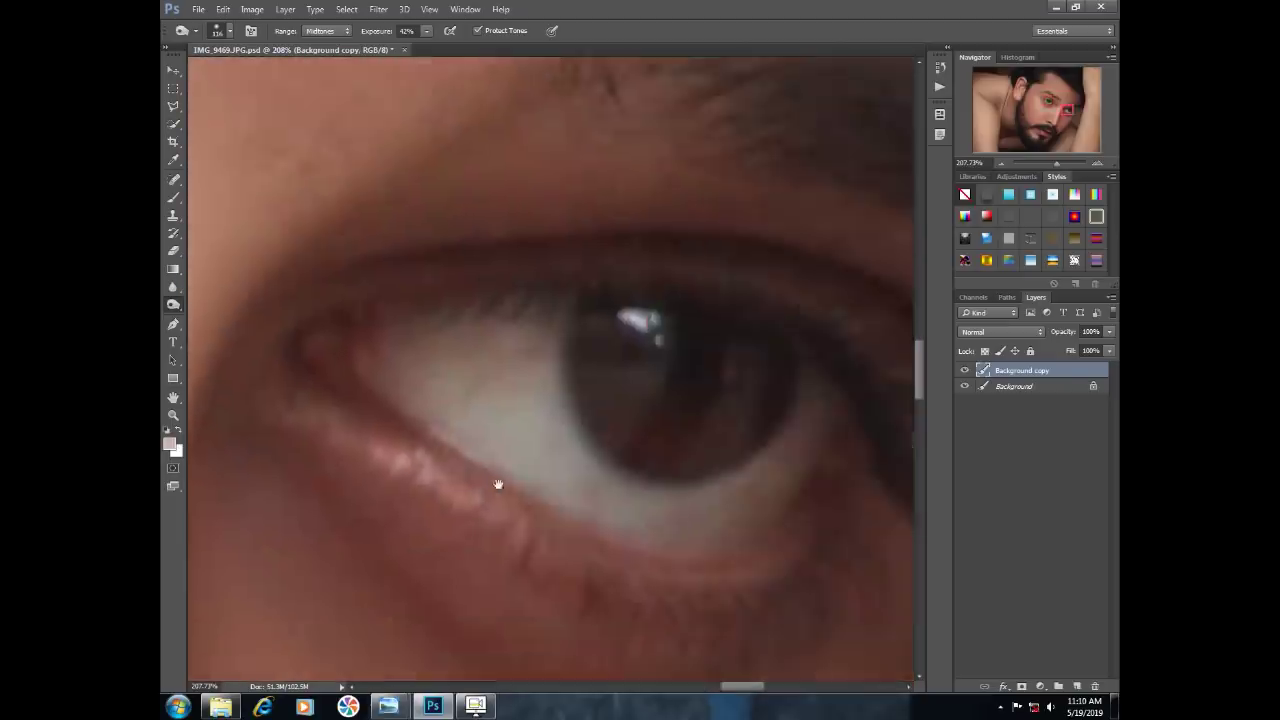
# Burn the lash lines and edges of the eye on the shadowed side, adjusting the brush size to fit
pyautogui.moveTo(508, 488); pyautogui.dragTo(464, 476)
pyautogui.moveTo(311, 377)
pyautogui.mouseDown()
pyautogui.moveTo(420, 448)
pyautogui.moveTo(715, 543)
pyautogui.moveTo(818, 356)
pyautogui.moveTo(454, 309)
pyautogui.moveTo(394, 406)
pyautogui.mouseUp()
pyautogui.press(']')
pyautogui.press(']')
pyautogui.press(']')
pyautogui.press(']')
pyautogui.press(']')
pyautogui.press(']')
pyautogui.press('[')
pyautogui.press('[')
pyautogui.press('[')
pyautogui.moveTo(530, 466)
pyautogui.mouseDown()
pyautogui.moveTo(696, 523)
pyautogui.moveTo(820, 414)
pyautogui.mouseUp()
pyautogui.moveTo(370, 383)
pyautogui.mouseDown()
pyautogui.moveTo(411, 383)
pyautogui.moveTo(469, 354)
pyautogui.mouseUp()
# Set the burned eye layer's opacity to 37%
pyautogui.scroll(-3, 473, 412)
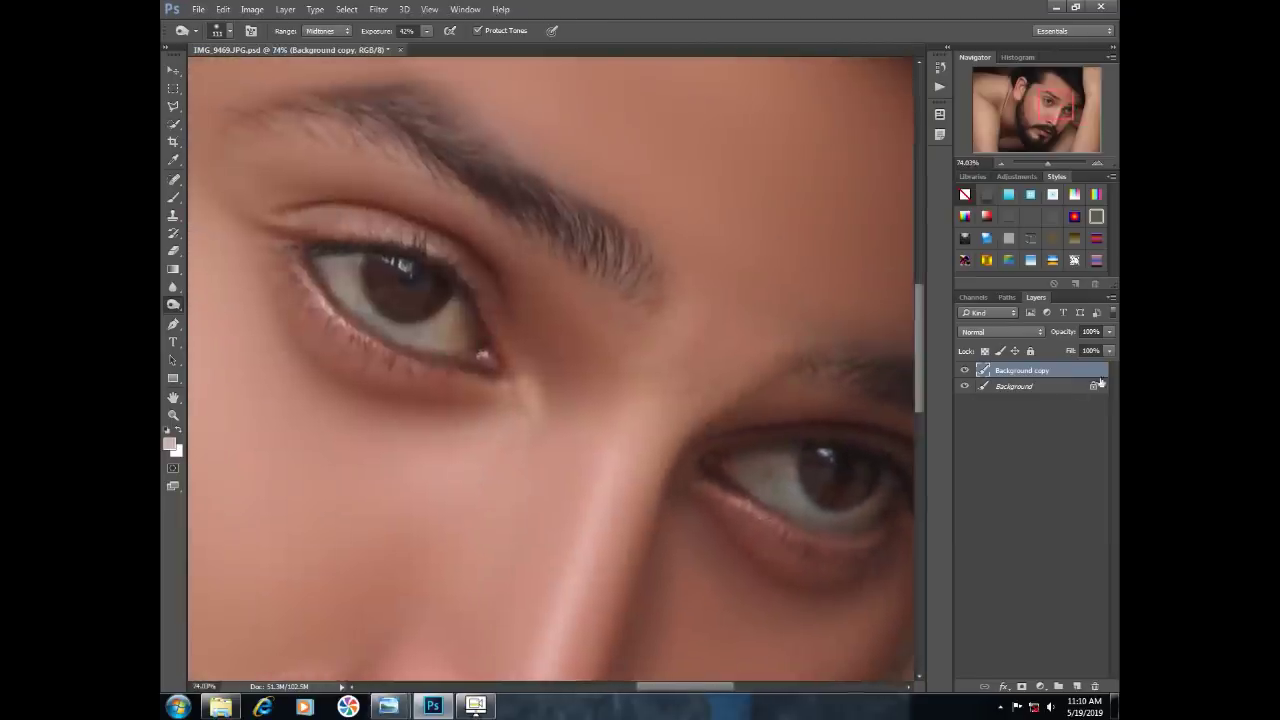
pyautogui.moveTo(1074, 336); pyautogui.dragTo(1039, 334)
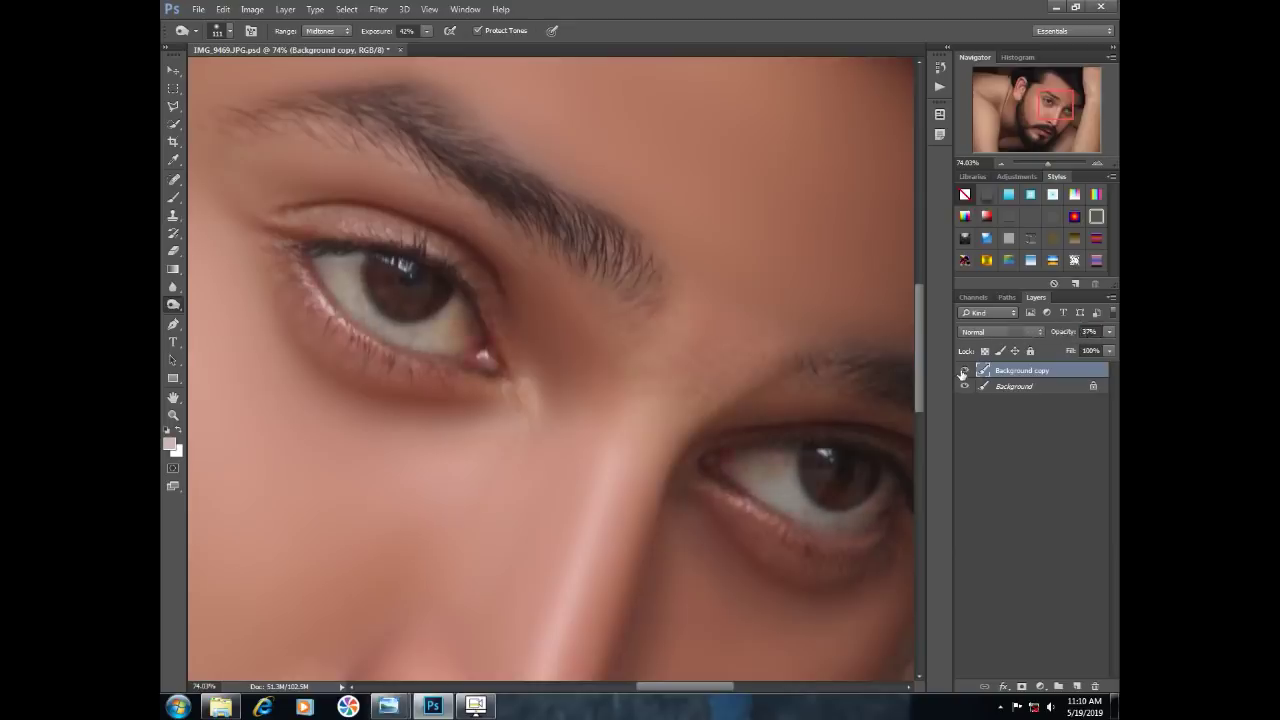
pyautogui.scroll(-3, 714, 414)
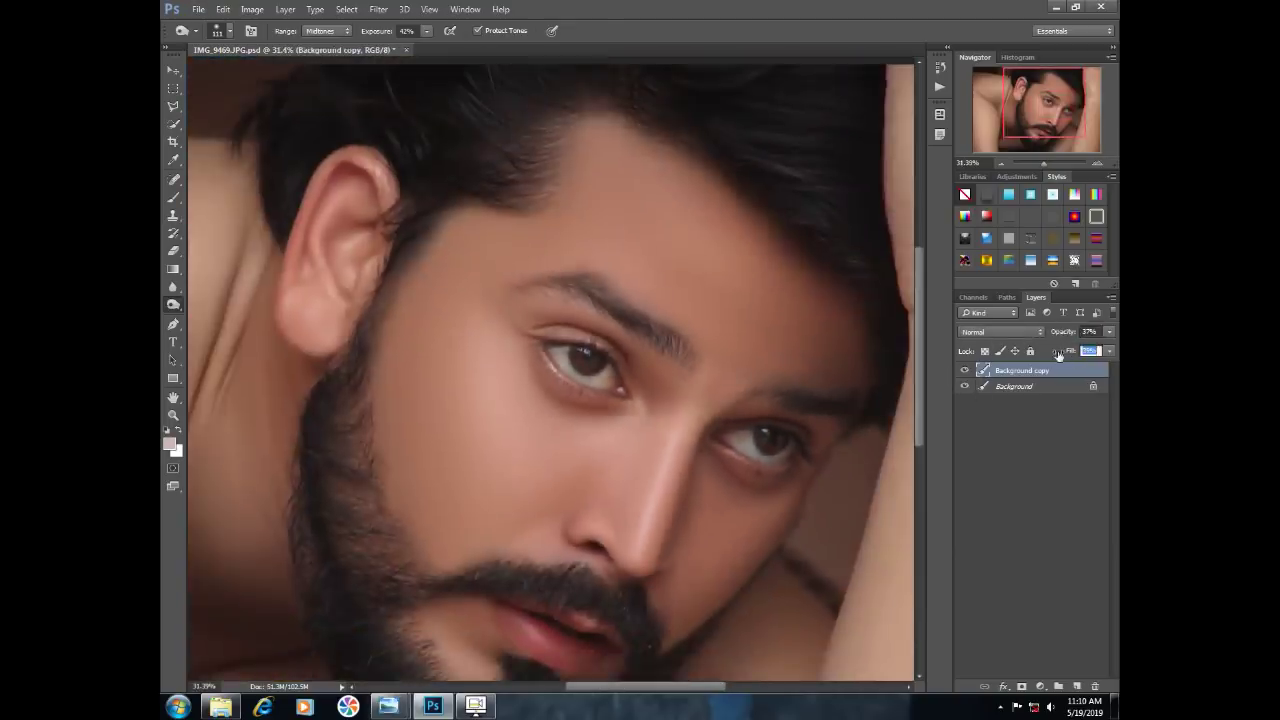
# Merge the burned eye layer into the background and duplicate the result
pyautogui.hotkey('ctrl', 'e')
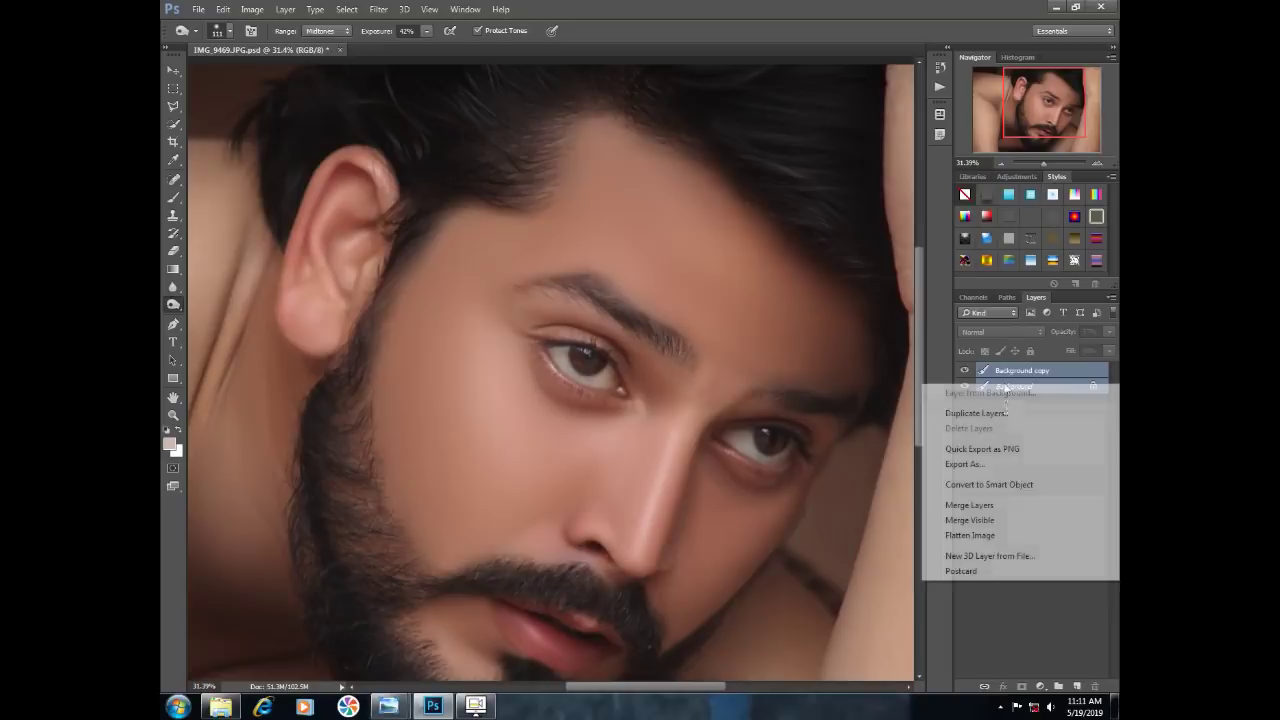
pyautogui.moveTo(1027, 388)
pyautogui.mouseDown()
pyautogui.moveTo(1063, 688)
pyautogui.moveTo(1077, 686)
pyautogui.mouseUp()
# Brighten the lower iris of the lit-side eye with a small soft Dodge brush at 100% exposure
pyautogui.rightClick(178, 305)
pyautogui.click(205, 301)
pyautogui.scroll(8, 590, 360)
pyautogui.keyDown('alt'); pyautogui.rightClick(579, 374); pyautogui.keyUp('alt')
pyautogui.moveTo(372, 32); pyautogui.dragTo(794, 160)
pyautogui.moveTo(563, 349)
pyautogui.mouseDown()
pyautogui.moveTo(501, 289)
pyautogui.moveTo(450, 287)
pyautogui.mouseUp()
pyautogui.keyDown('alt'); pyautogui.rightClick(639, 463); pyautogui.keyUp('alt')
pyautogui.keyDown('alt'); pyautogui.rightClick(623, 440); pyautogui.keyUp('alt')
pyautogui.moveTo(664, 430); pyautogui.dragTo(638, 434)
pyautogui.click(501, 436)
pyautogui.keyDown('alt'); pyautogui.rightClick(454, 478); pyautogui.keyUp('alt')
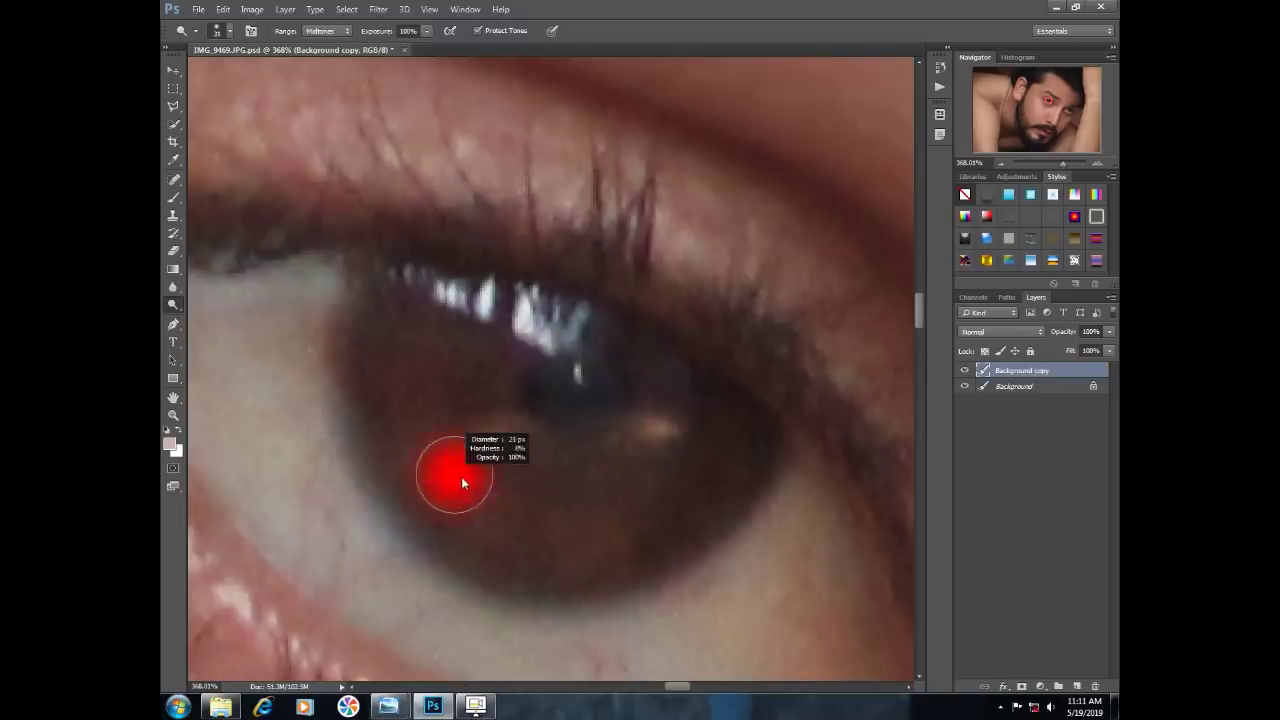
pyautogui.moveTo(420, 379)
pyautogui.mouseDown()
pyautogui.moveTo(476, 494)
pyautogui.moveTo(612, 523)
pyautogui.moveTo(703, 482)
pyautogui.mouseUp()
# Dodge a thin glowing crescent along the lower edge of the same iris with a smaller brush of about 10 px
pyautogui.keyDown('alt'); pyautogui.rightClick(705, 483); pyautogui.keyUp('alt')
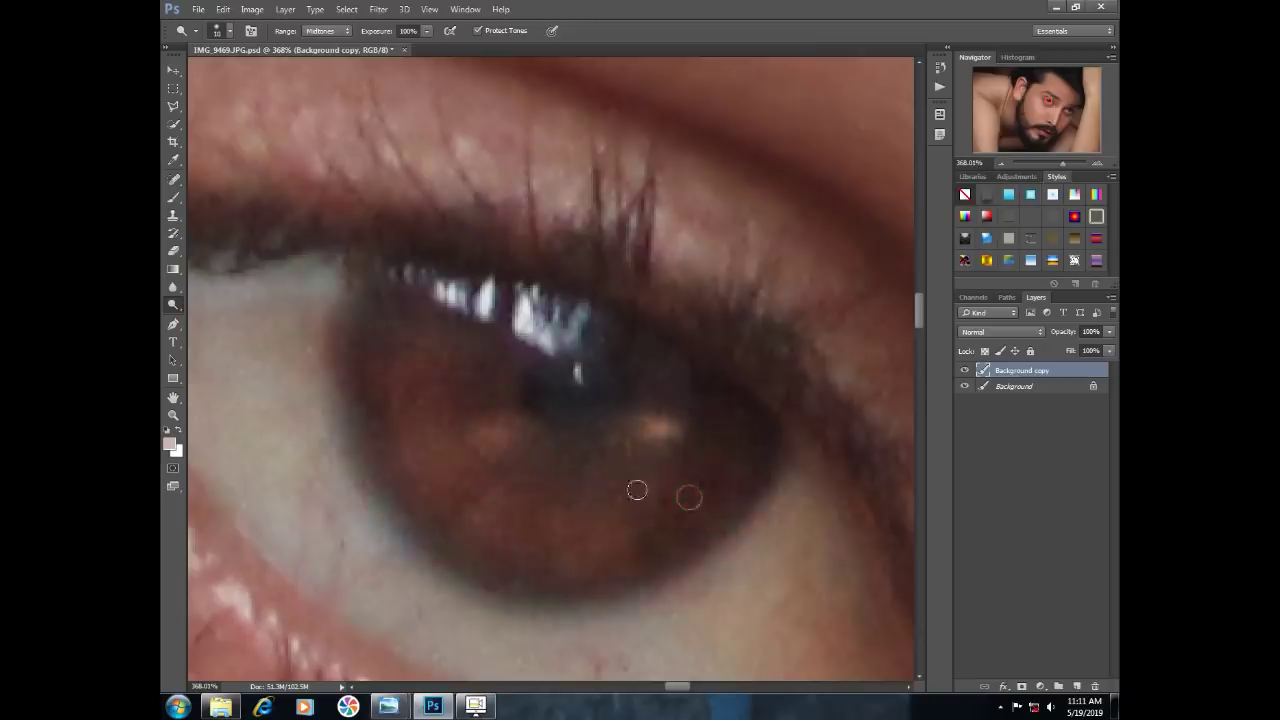
pyautogui.moveTo(409, 378)
pyautogui.mouseDown()
pyautogui.moveTo(480, 491)
pyautogui.moveTo(537, 520)
pyautogui.moveTo(684, 470)
pyautogui.mouseUp()
pyautogui.moveTo(617, 543)
pyautogui.mouseDown()
pyautogui.moveTo(694, 494)
pyautogui.moveTo(539, 526)
pyautogui.mouseUp()
pyautogui.keyDown('alt'); pyautogui.rightClick(629, 537); pyautogui.keyUp('alt')
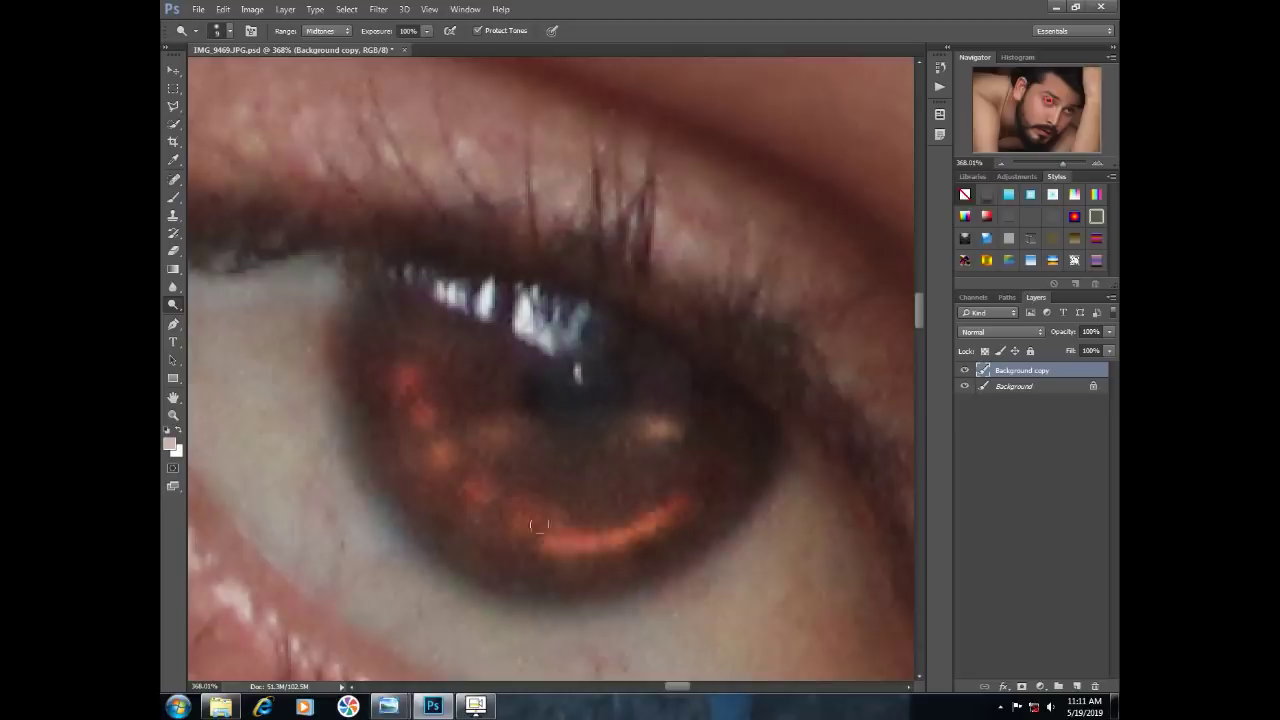
# Brighten the iris of the shadowed-side eye with an enlarged soft Dodge brush at 100% exposure
pyautogui.scroll(-10, 694, 434)
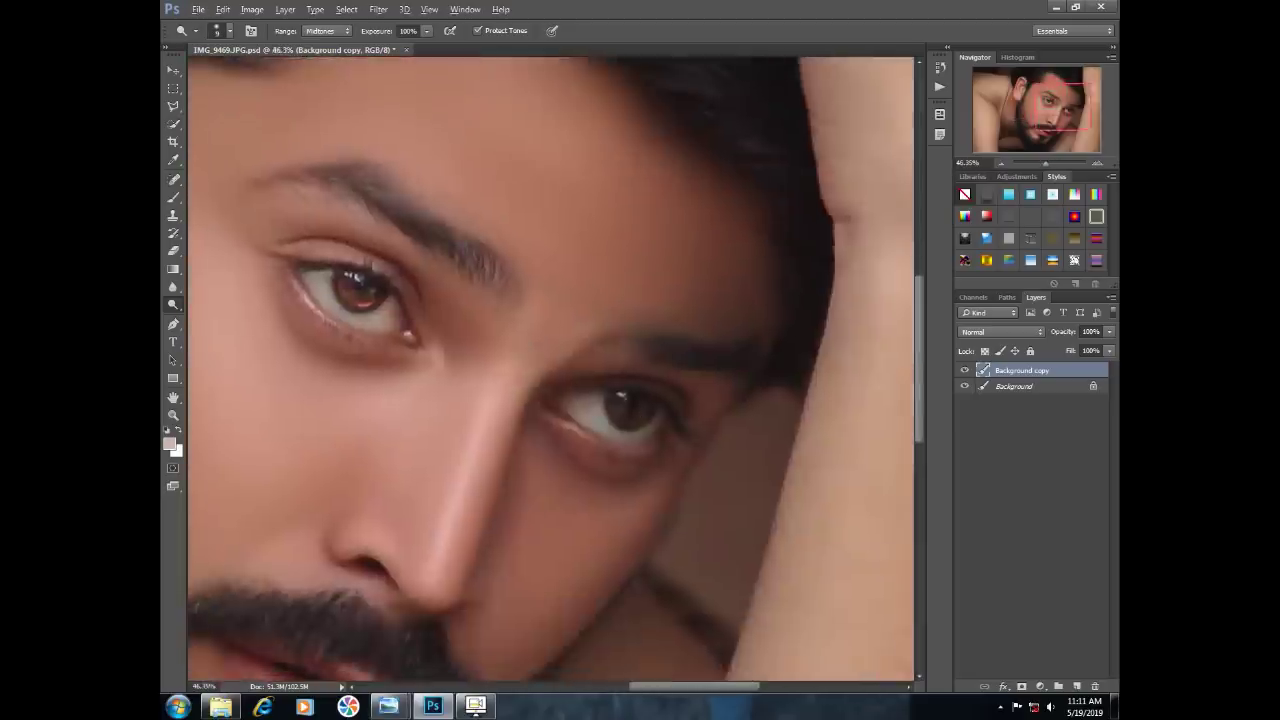
pyautogui.scroll(9, 643, 408)
pyautogui.keyDown('alt'); pyautogui.rightClick(546, 374); pyautogui.keyUp('alt')
pyautogui.moveTo(483, 329); pyautogui.dragTo(528, 360)
pyautogui.keyDown('alt'); pyautogui.rightClick(525, 422); pyautogui.keyUp('alt')
pyautogui.keyDown('alt'); pyautogui.rightClick(480, 419); pyautogui.keyUp('alt')
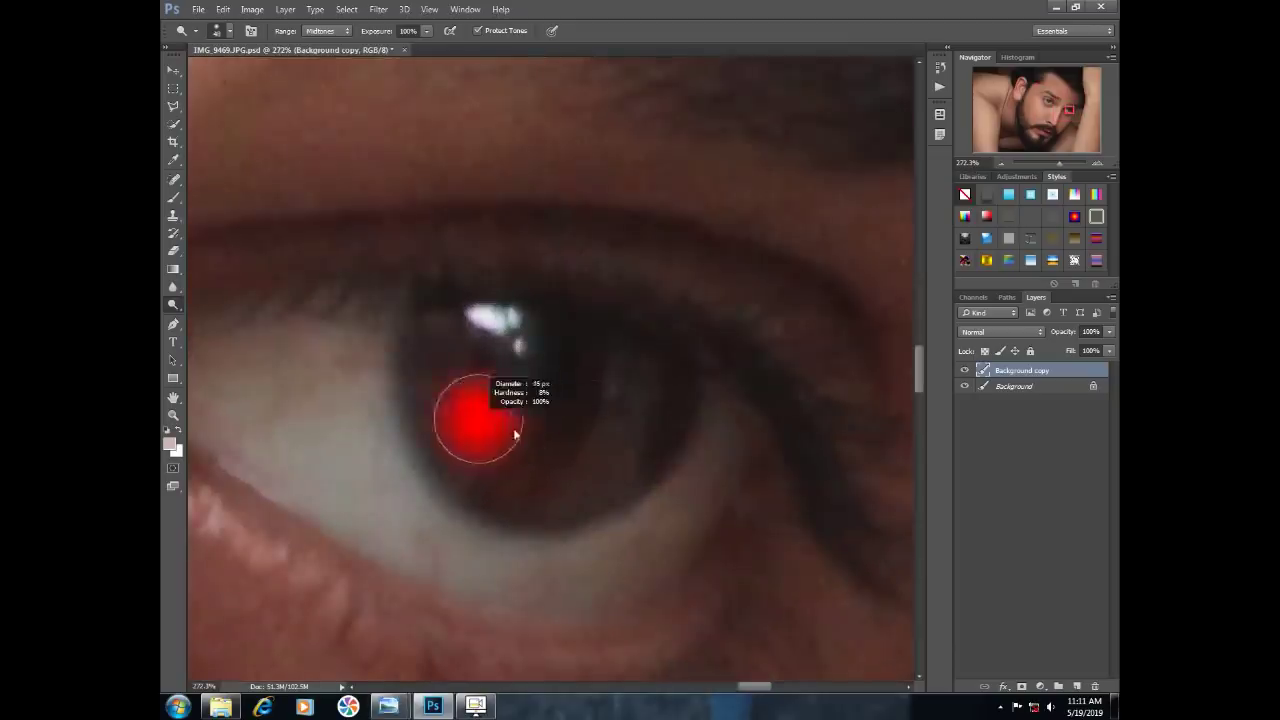
pyautogui.moveTo(438, 362); pyautogui.dragTo(463, 437)
# Dodge a bright crescent along the lower edge of the shadowed-side iris with a brush of about 17 px
pyautogui.keyDown('alt'); pyautogui.rightClick(597, 460); pyautogui.keyUp('alt')
pyautogui.moveTo(616, 444)
pyautogui.mouseDown()
pyautogui.moveTo(560, 482)
pyautogui.moveTo(491, 468)
pyautogui.mouseUp()
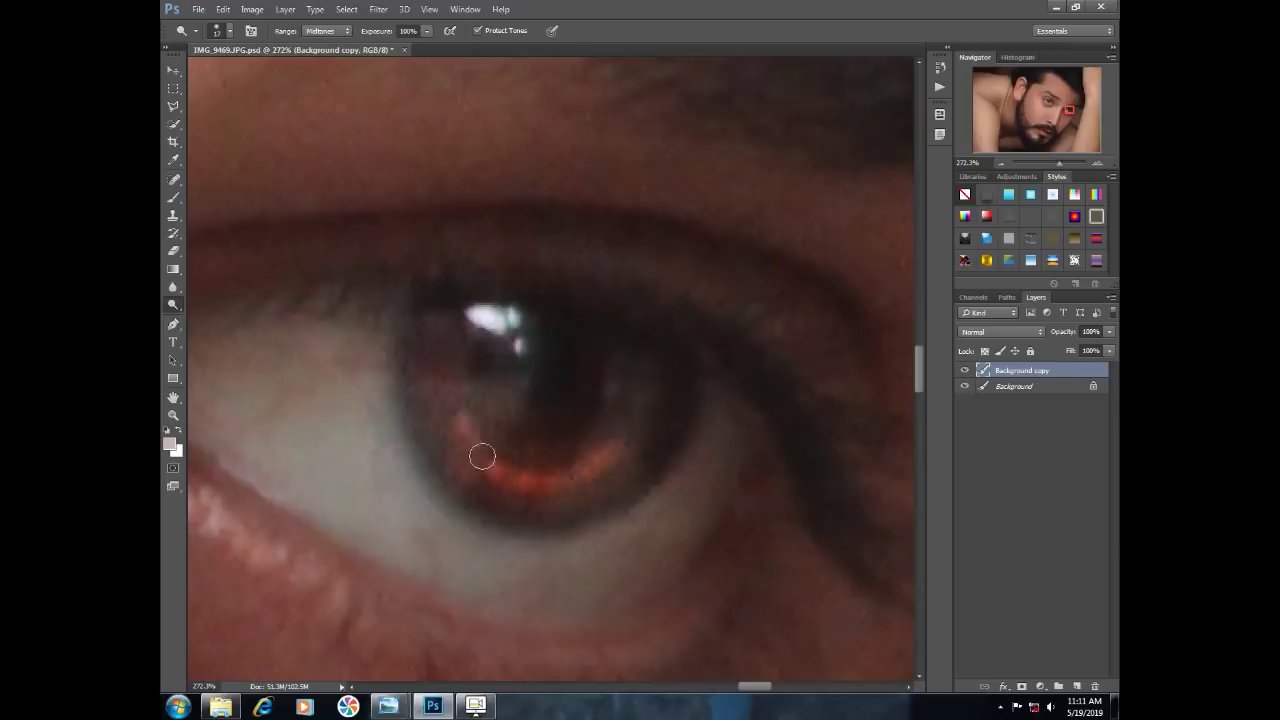
pyautogui.moveTo(452, 380); pyautogui.dragTo(491, 461)
pyautogui.keyDown('alt'); pyautogui.rightClick(607, 465); pyautogui.keyUp('alt')
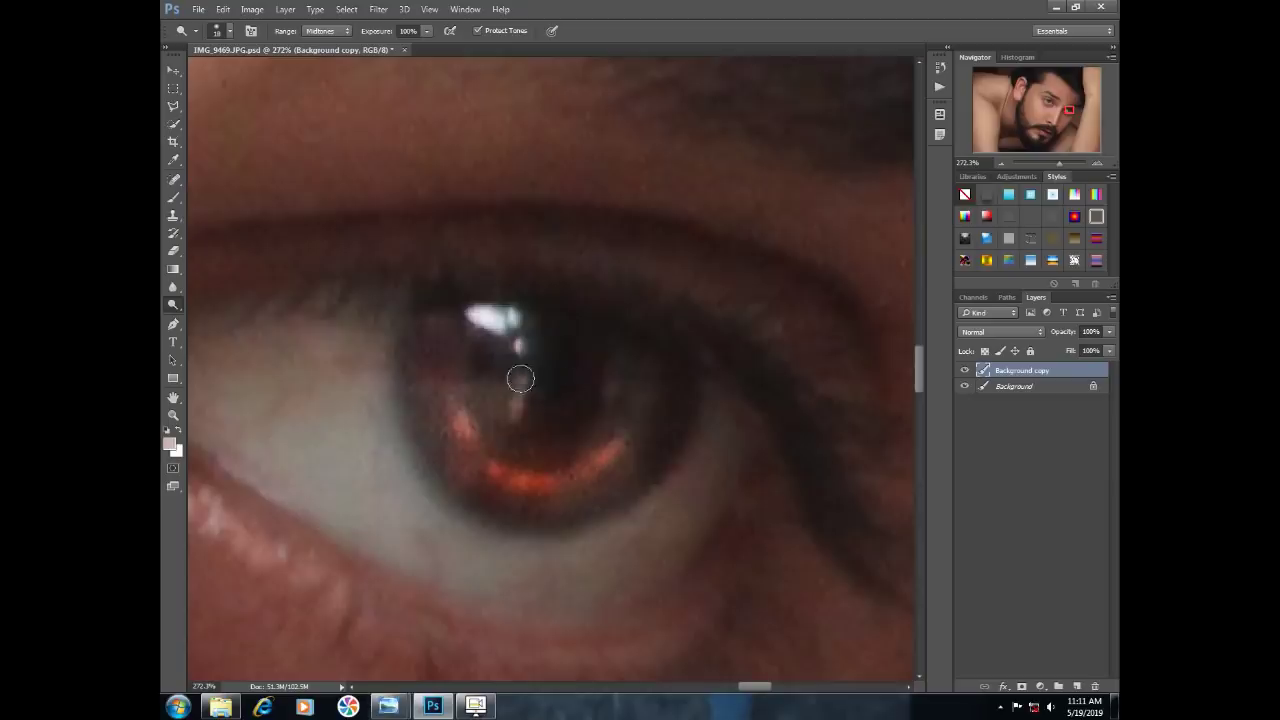
# Lower the opacity of the dodged iris layer and flatten the image
pyautogui.scroll(-6, 557, 383)
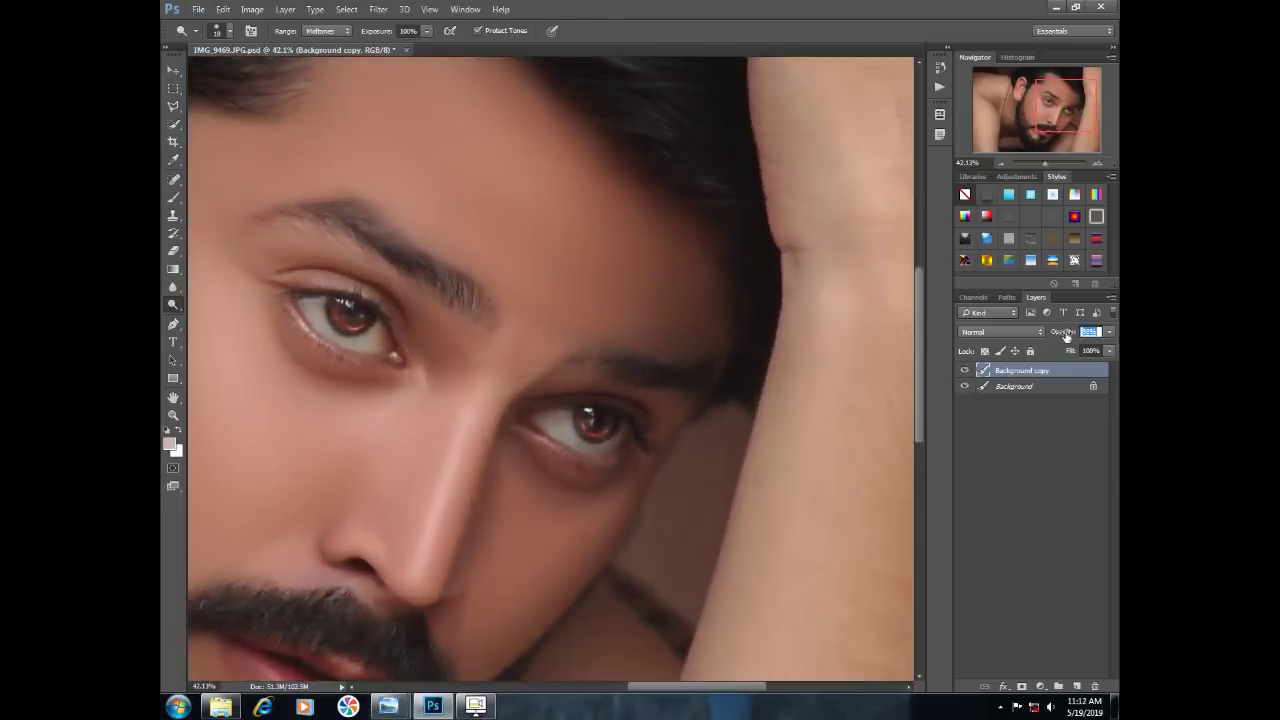
pyautogui.scroll(-3, 766, 397)
pyautogui.rightClick(1024, 388)
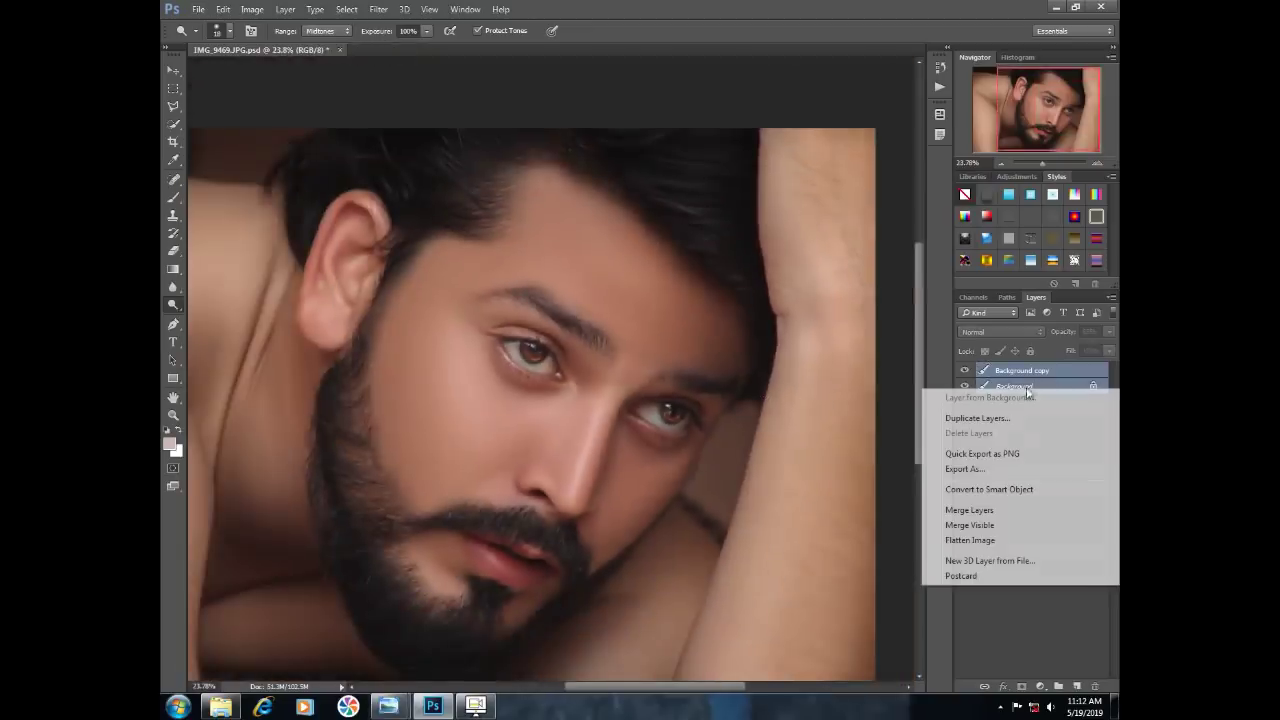
pyautogui.click(1010, 540)
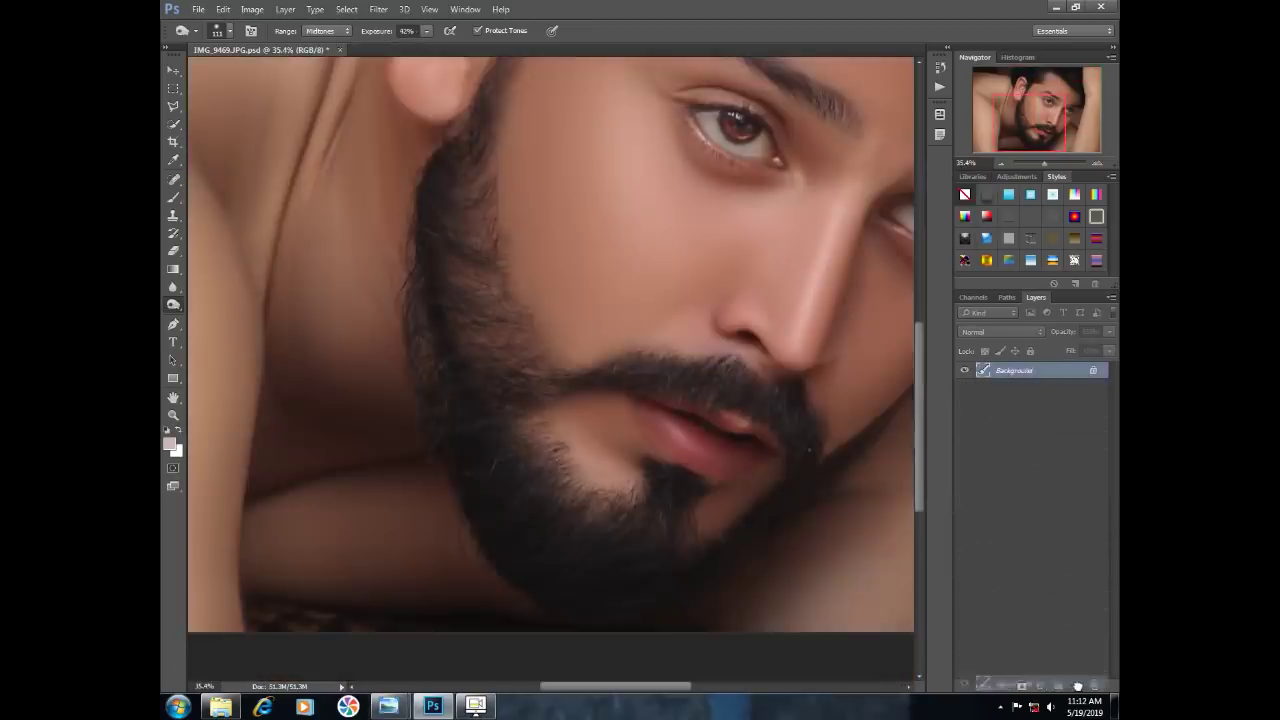
# Duplicate the flattened background and open the copy in the Camera Raw filter
pyautogui.moveTo(1078, 686); pyautogui.dragTo(1077, 686)
pyautogui.scroll(-3, 721, 331)
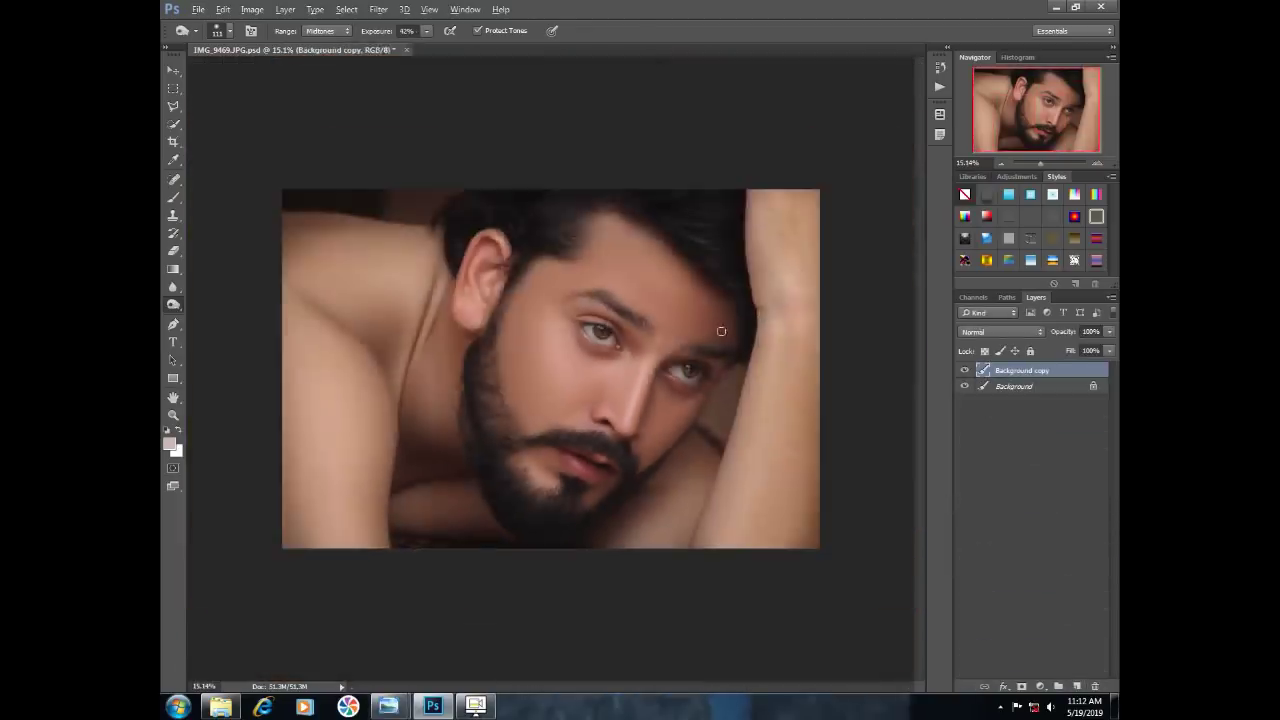
pyautogui.click(389, 10)
pyautogui.click(410, 90)
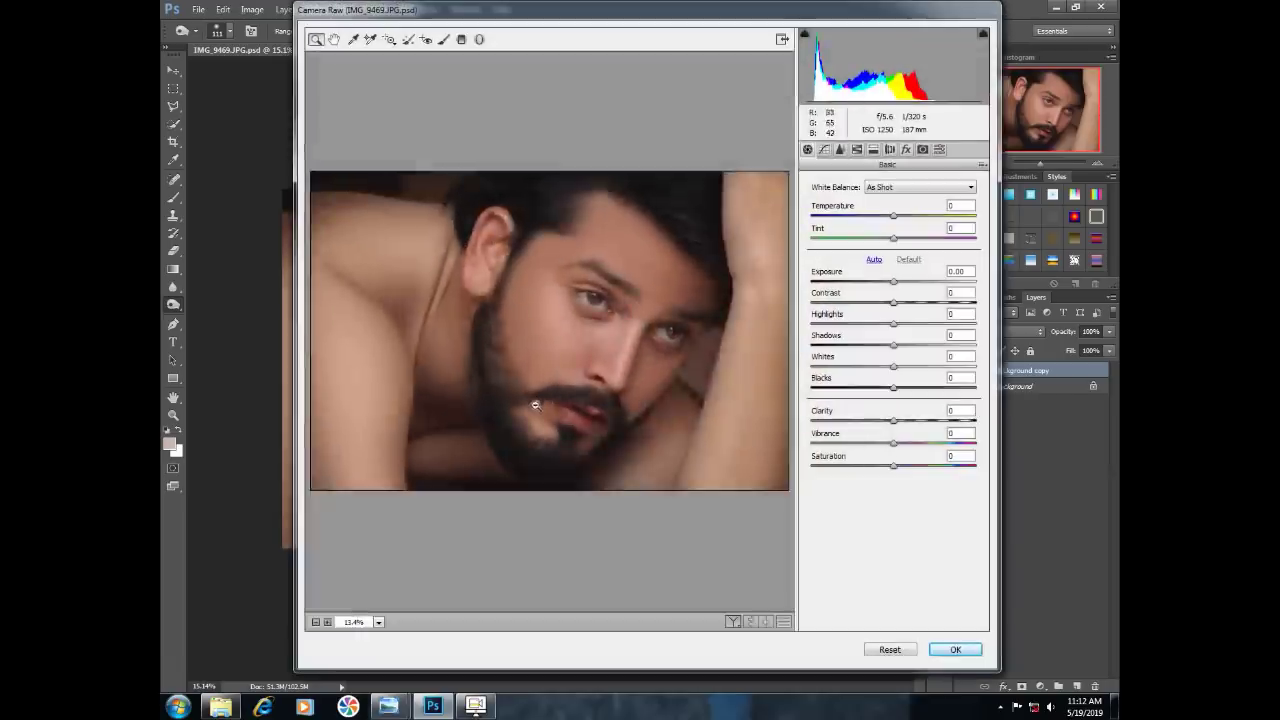
pyautogui.scroll(5, 537, 406)
pyautogui.moveTo(460, 466); pyautogui.dragTo(589, 151)
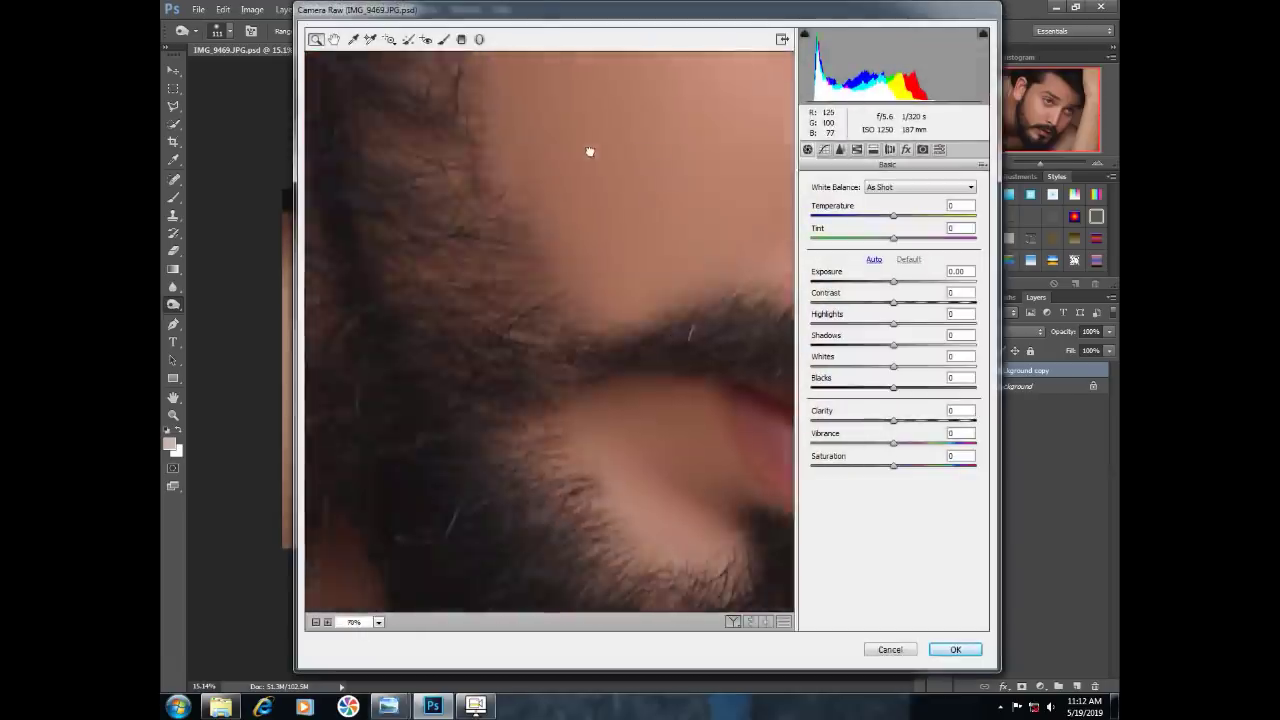
# Reduce the portrait's noise with Luminance set to 38 and Luminance Detail to 100
pyautogui.moveTo(765, 335); pyautogui.dragTo(577, 362)
pyautogui.scroll(2, 578, 372)
pyautogui.click(845, 151)
pyautogui.click(870, 317)
pyautogui.moveTo(887, 318); pyautogui.dragTo(894, 318)
pyautogui.moveTo(617, 438); pyautogui.dragTo(873, 321)
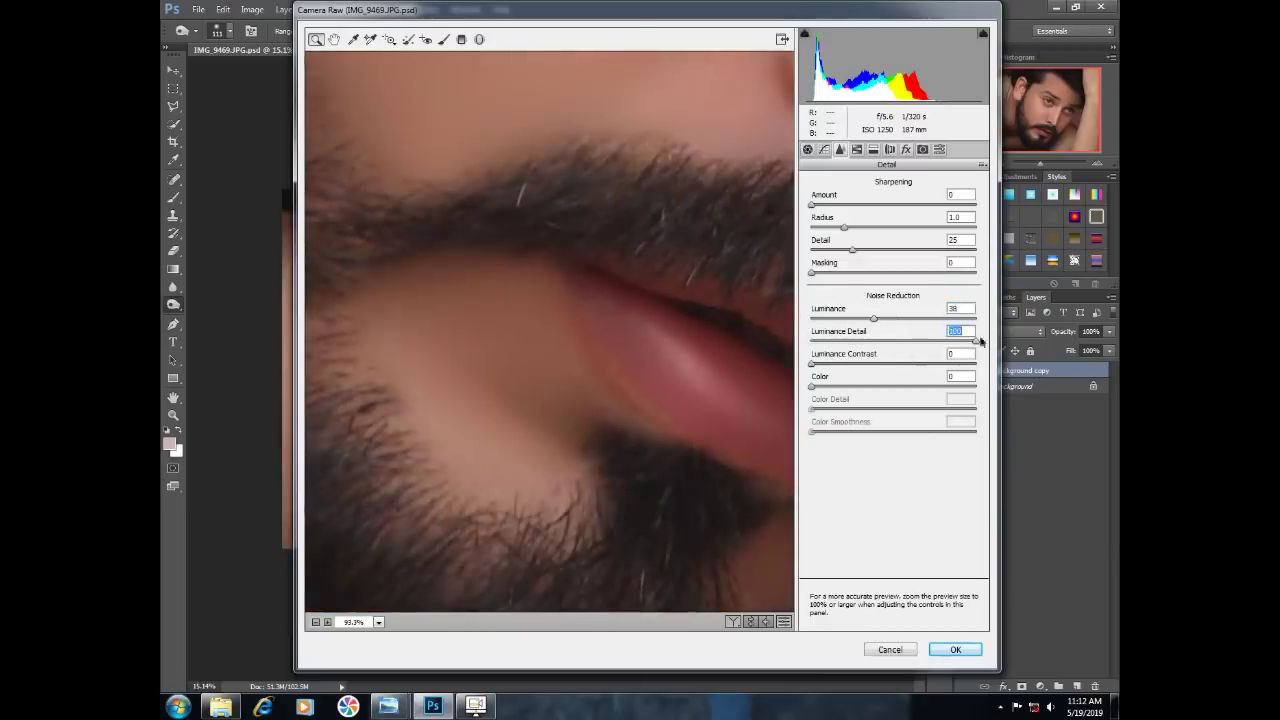
# Raise the Clarity slightly and adjust the Shadows and Whites of the portrait
pyautogui.keyDown('alt'); pyautogui.click(695, 270); pyautogui.keyUp('alt')
pyautogui.moveTo(692, 268); pyautogui.dragTo(797, 480)
pyautogui.keyDown('alt'); pyautogui.click(697, 286); pyautogui.keyUp('alt')
pyautogui.keyDown('alt'); pyautogui.click(697, 286); pyautogui.keyUp('alt')
pyautogui.click(808, 150)
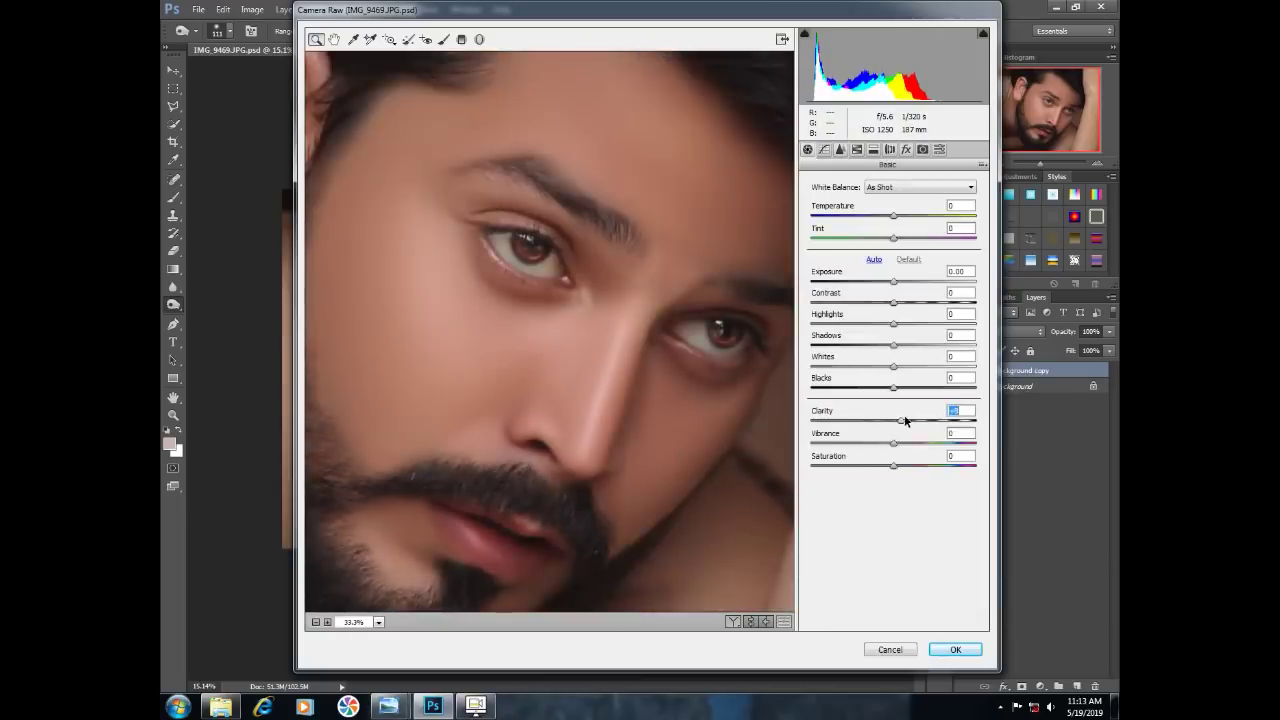
pyautogui.moveTo(895, 346); pyautogui.dragTo(863, 327)
pyautogui.moveTo(904, 367); pyautogui.dragTo(907, 367)
# Adjust the hue of the reds, and set the saturation of Reds to +22 and Oranges to -5
pyautogui.click(856, 150)
pyautogui.click(886, 203)
pyautogui.moveTo(867, 249); pyautogui.dragTo(905, 251)
pyautogui.click(843, 203)
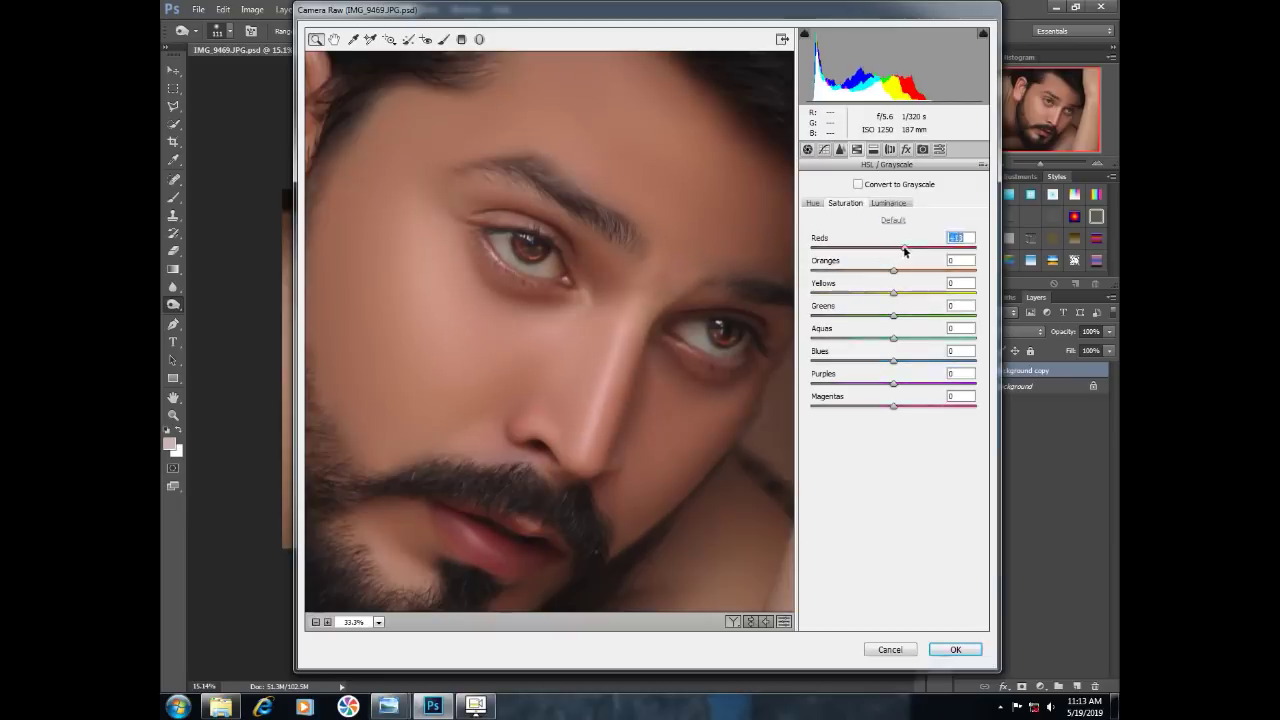
pyautogui.click(813, 204)
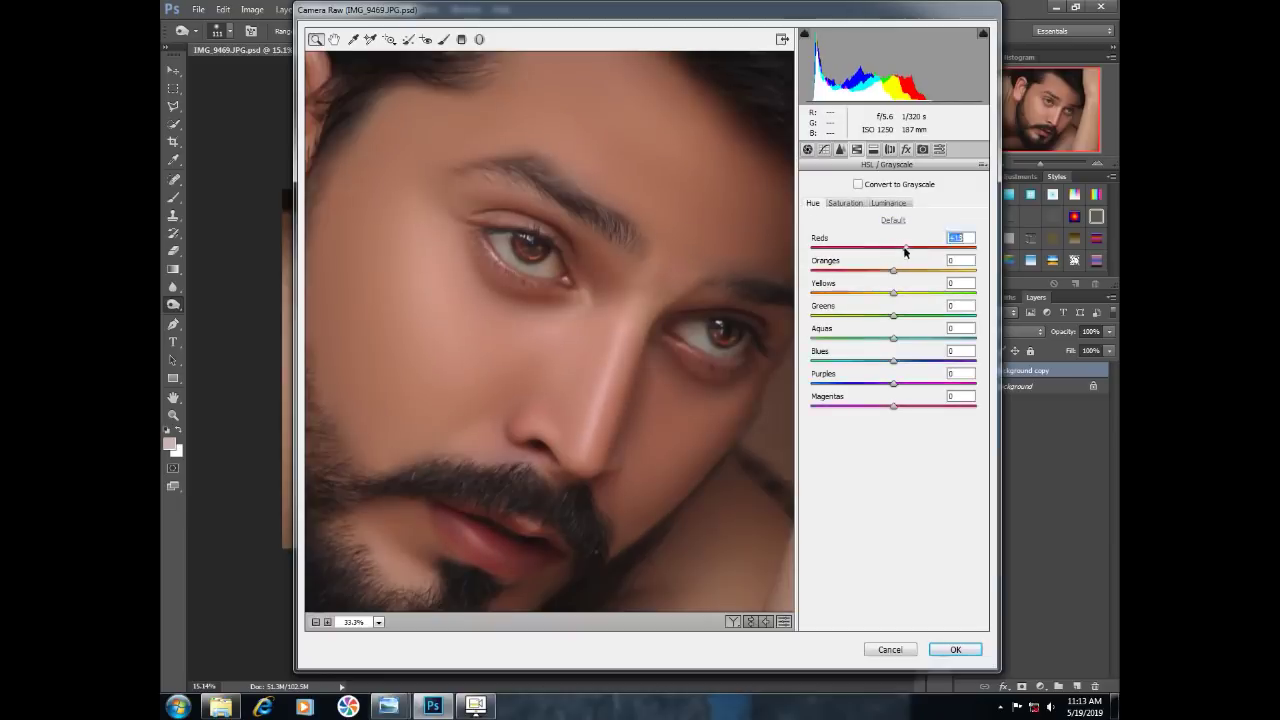
pyautogui.click(845, 203)
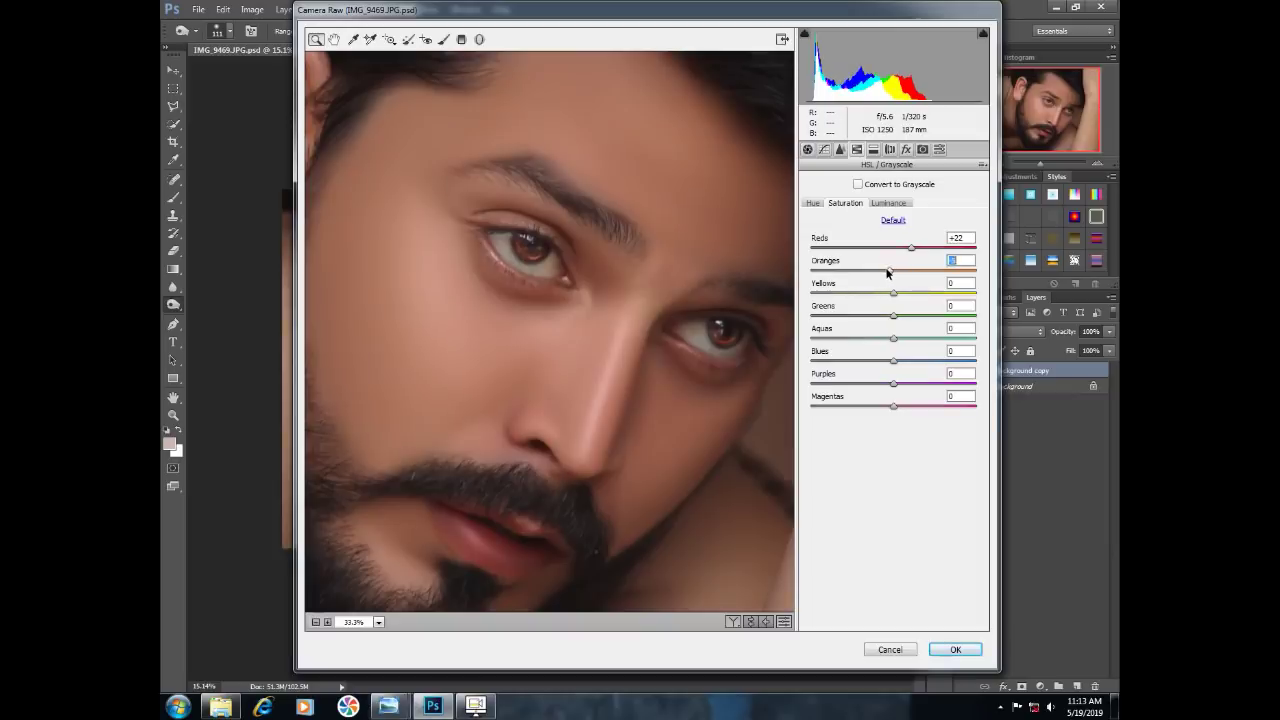
# Fine-tune the Shadows against the whole picture and apply the Camera Raw edits to the copied layer
pyautogui.keyDown('alt'); pyautogui.click(727, 339); pyautogui.keyUp('alt')
pyautogui.scroll(4, 754, 394)
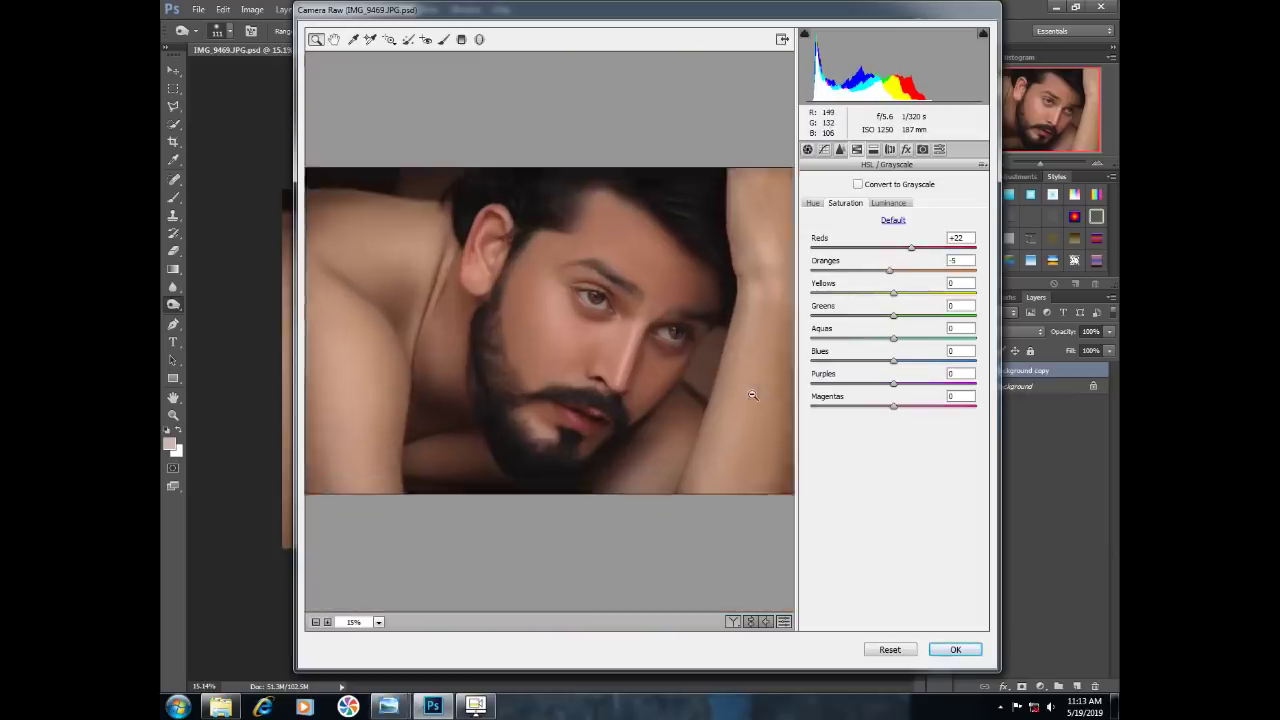
pyautogui.click(809, 150)
pyautogui.moveTo(888, 348); pyautogui.dragTo(901, 347)
pyautogui.click(969, 650)
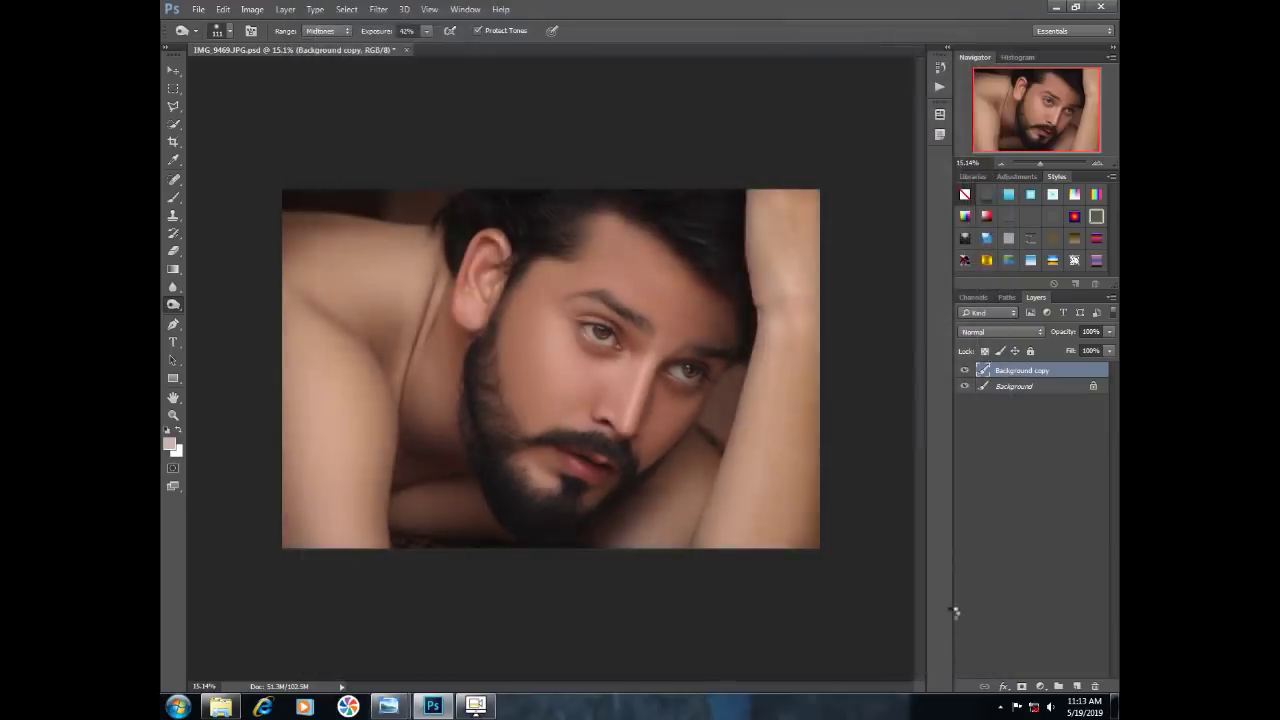
# Compare the portrait before and after the Camera Raw edits by toggling the copied layer's visibility
pyautogui.click(965, 371)
pyautogui.click(965, 371)
pyautogui.click(965, 371)
pyautogui.click(965, 371)
pyautogui.click(965, 371)
pyautogui.click(965, 371)
# Merge the copied layer and the background into a single layer and check the finished portrait
pyautogui.keyDown('shift'); pyautogui.click(1014, 386); pyautogui.keyUp('shift')
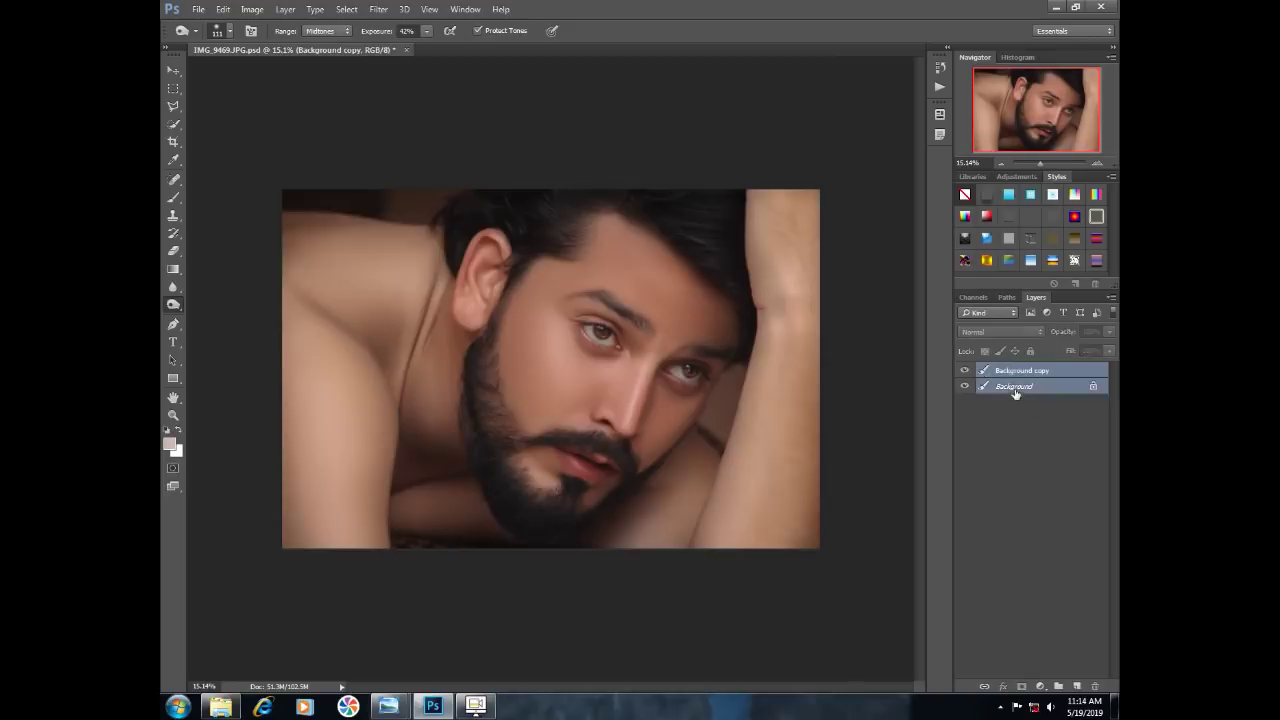
pyautogui.rightClick(1014, 386)
pyautogui.click(1009, 525)
pyautogui.scroll(3, 643, 404)
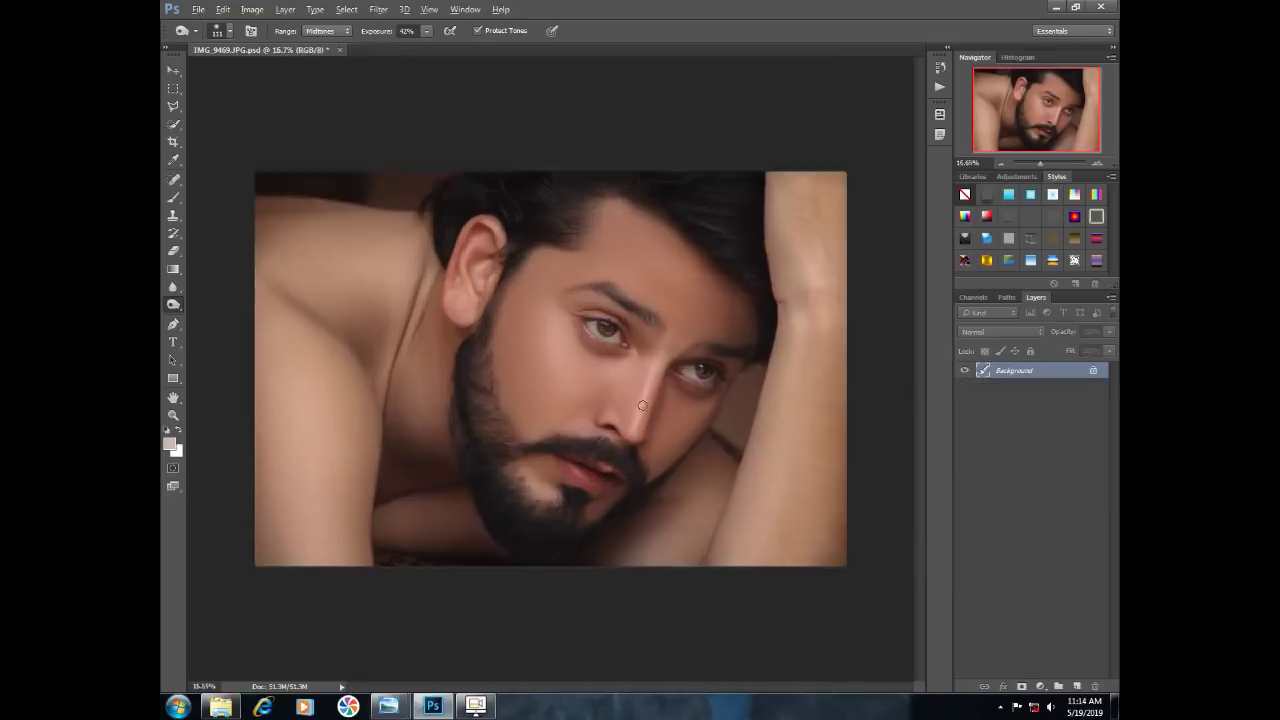
pyautogui.scroll(-2, 643, 404)
pyautogui.scroll(-4, 643, 404)
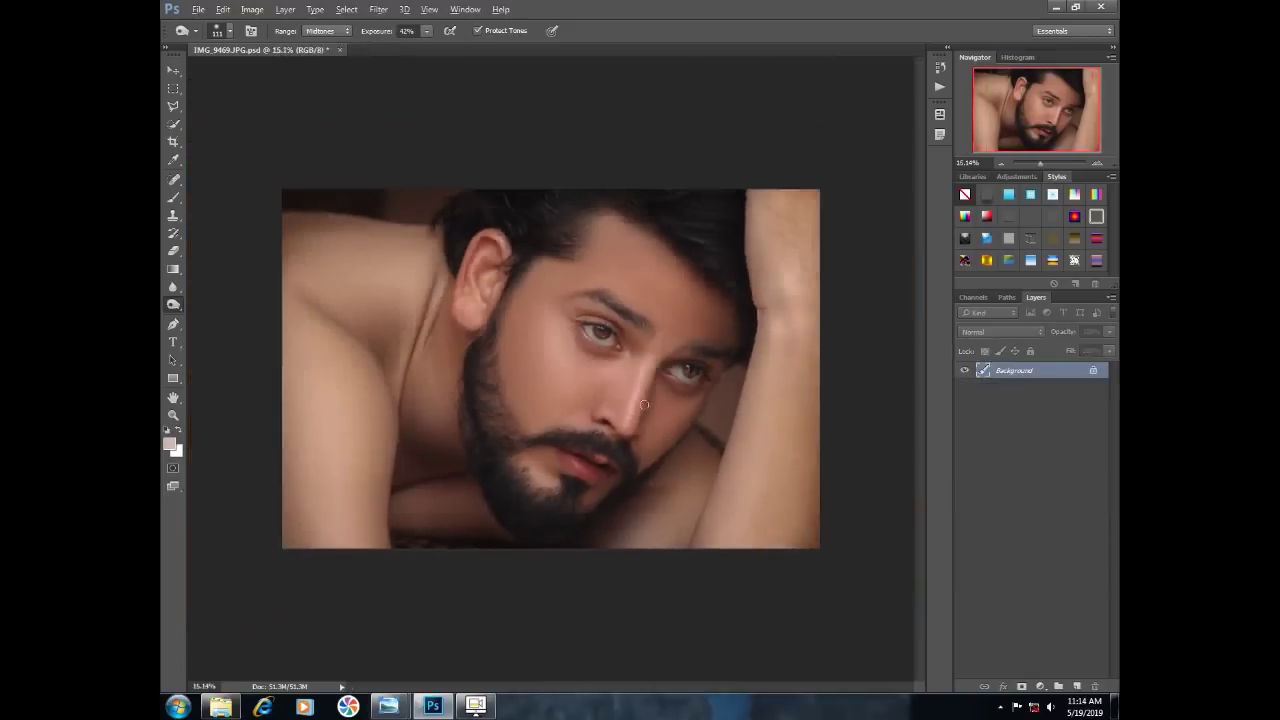